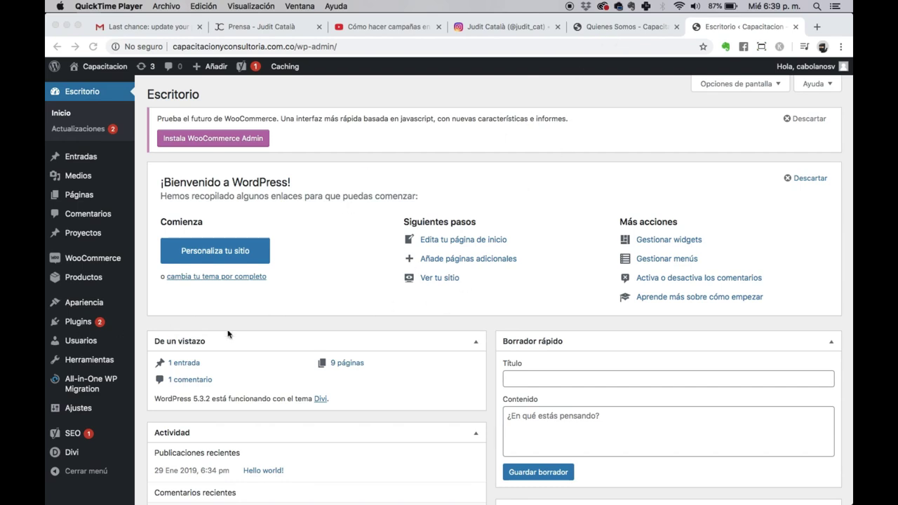
Step: Find Bookly in the plugin directory under Añadir nuevo, then install and activate it
click(276, 327)
mouse_move(66, 333)
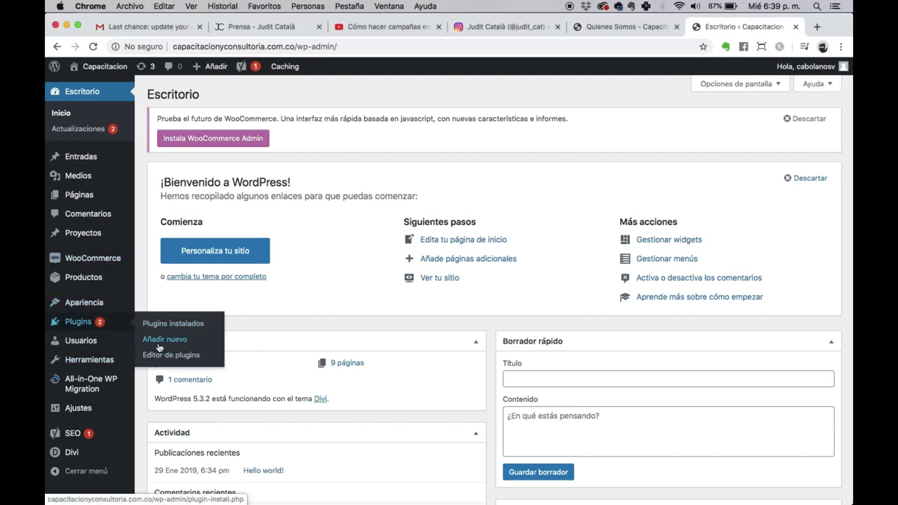
click(158, 344)
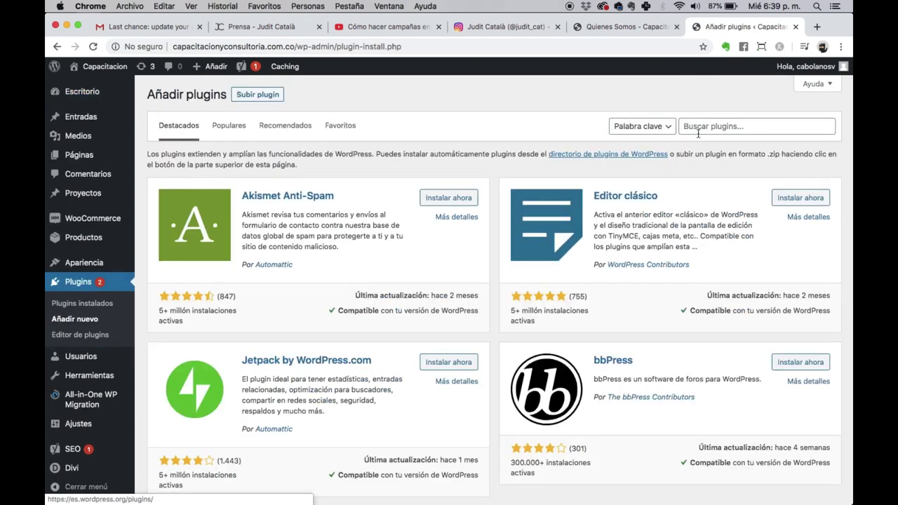
click(710, 124)
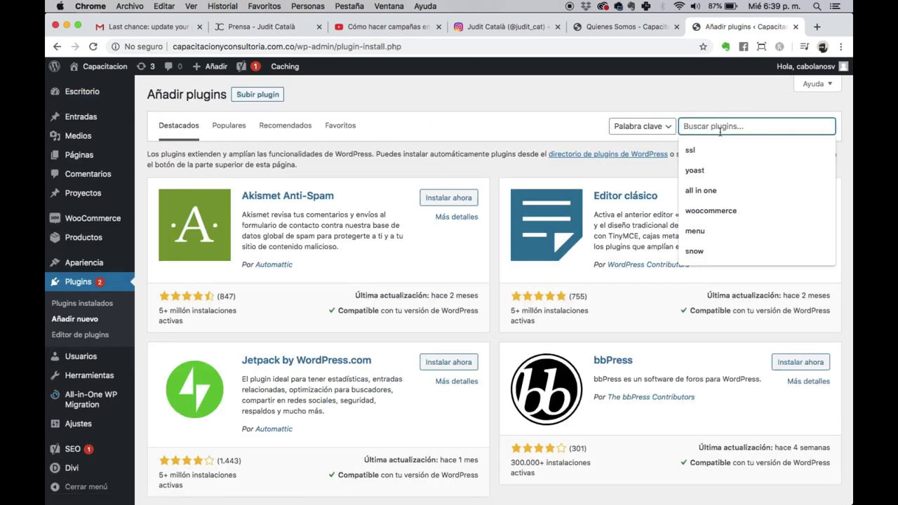
text(bo)
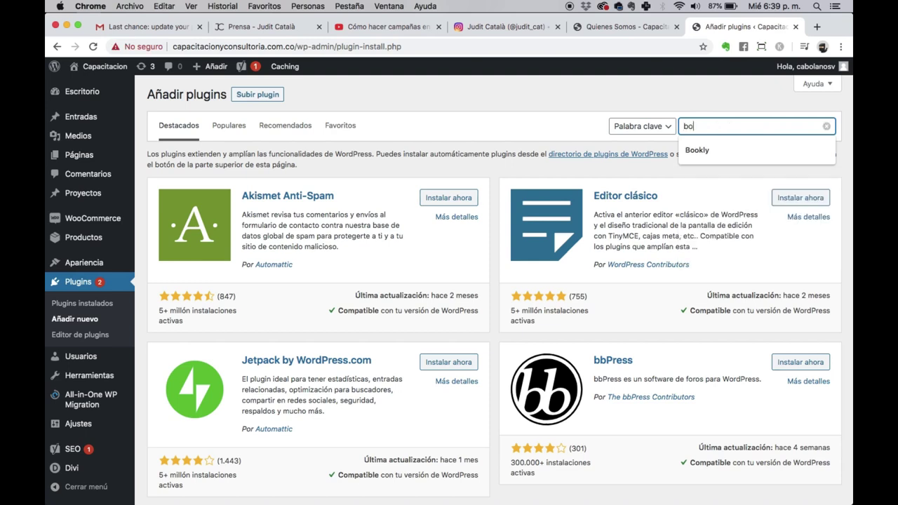
key(Down)
key(Return)
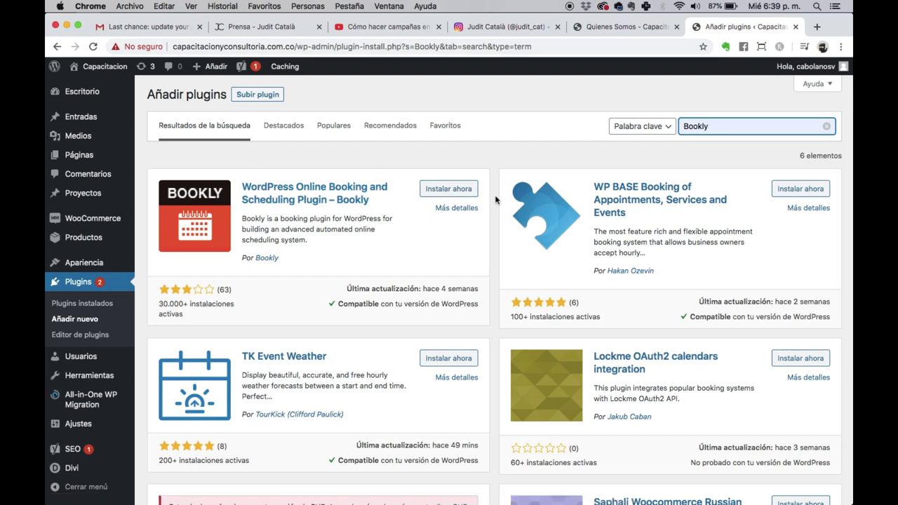
click(448, 189)
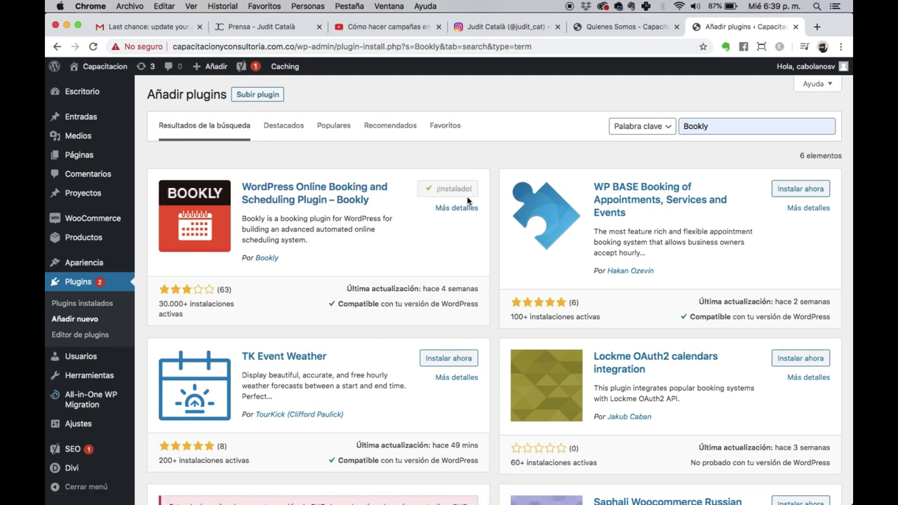
click(465, 188)
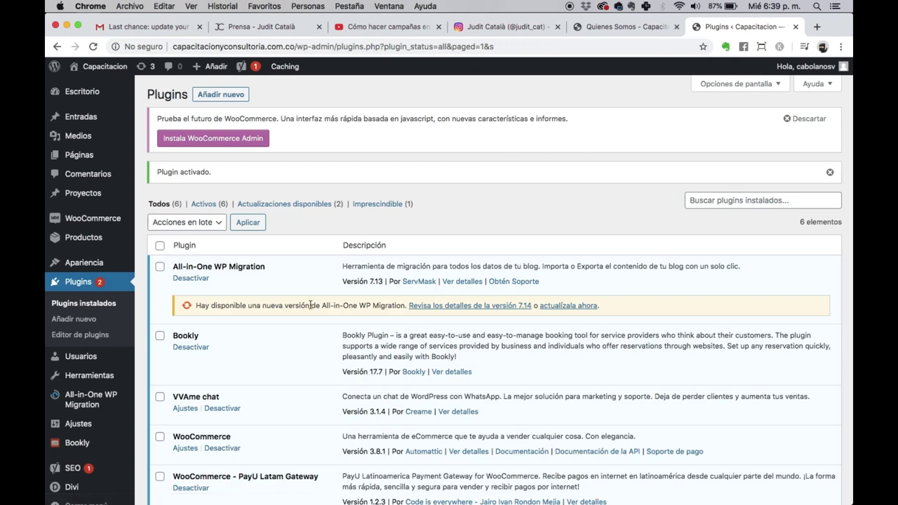
Step: Check that Bookly is listed among the active plugins, then go to the Herramientas page
scroll(341, 326, down, 4)
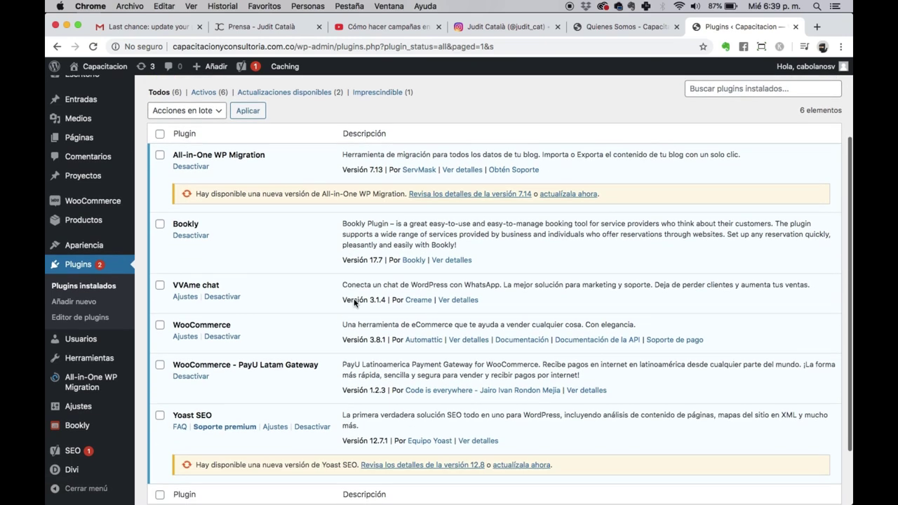
scroll(355, 302, down, 3)
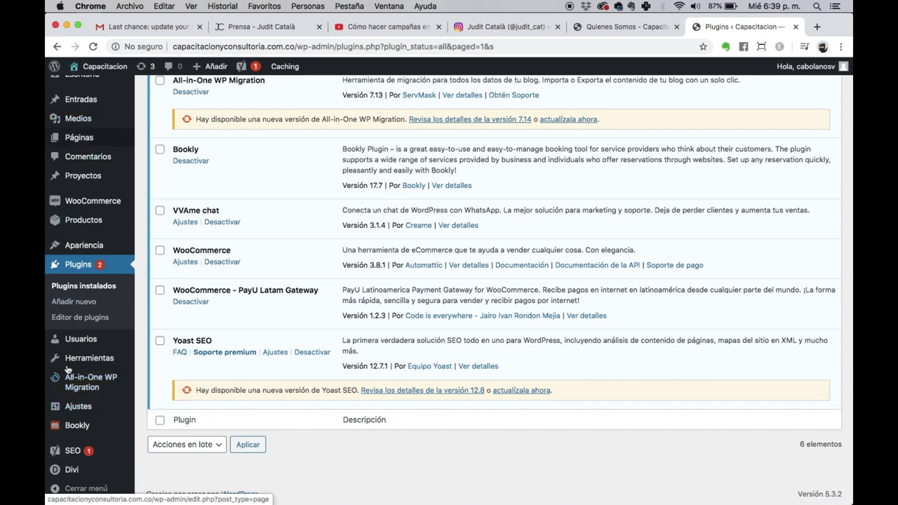
scroll(68, 370, up, 5)
click(89, 214)
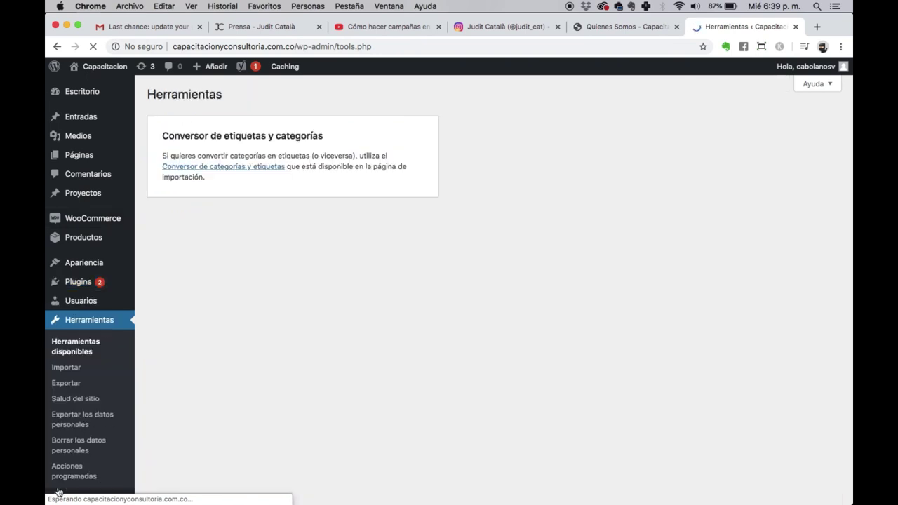
scroll(77, 130, down, 4)
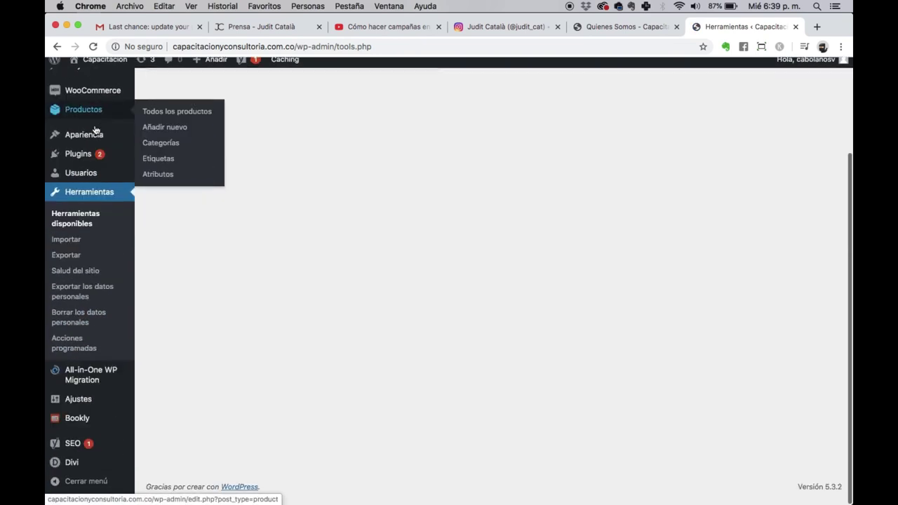
scroll(70, 401, up, 5)
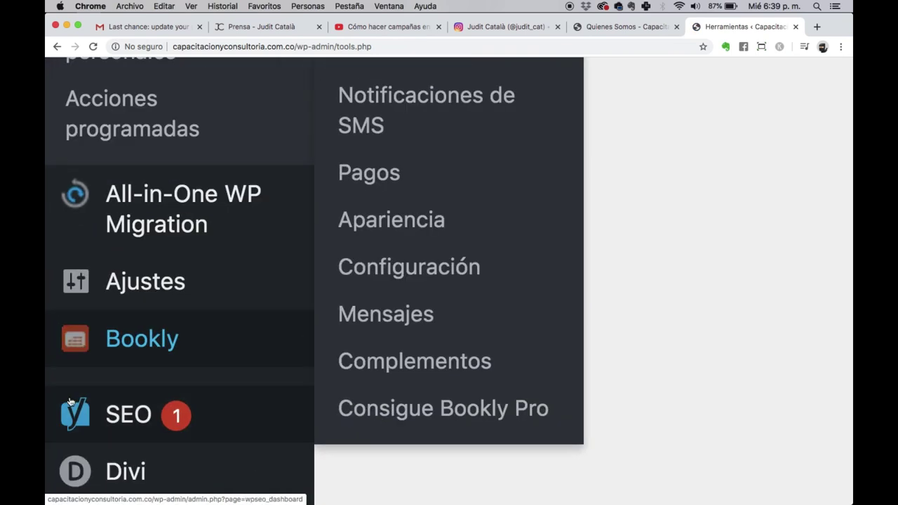
scroll(213, 344, down, 5)
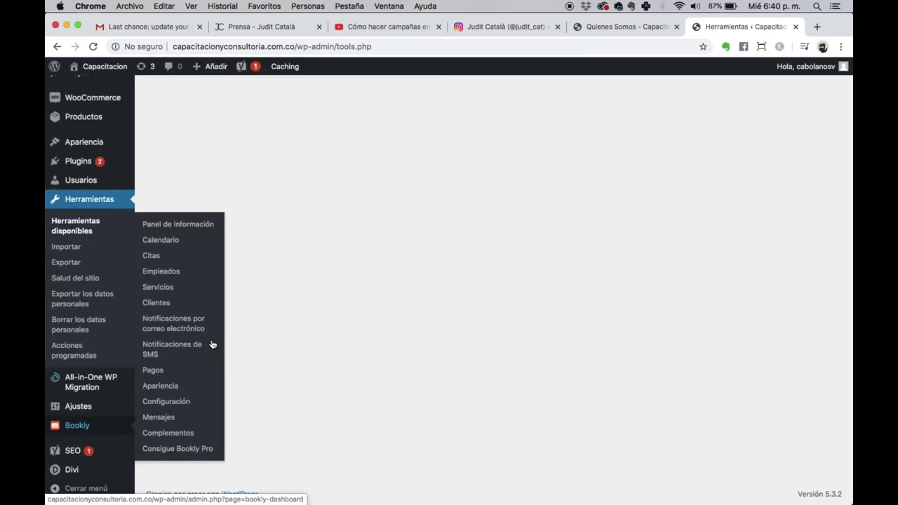
Step: Open Bookly > Configuración and review its 15 min interval and 365 bookable days
click(164, 402)
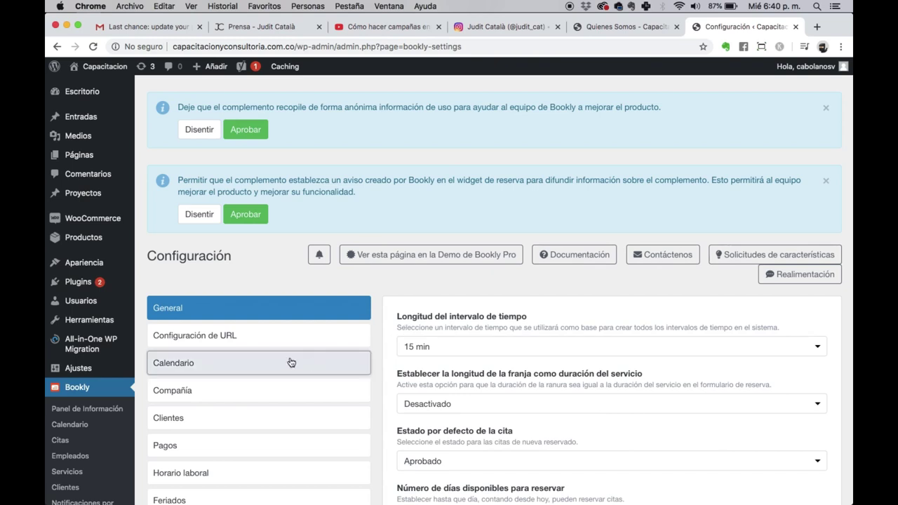
scroll(287, 361, down, 5)
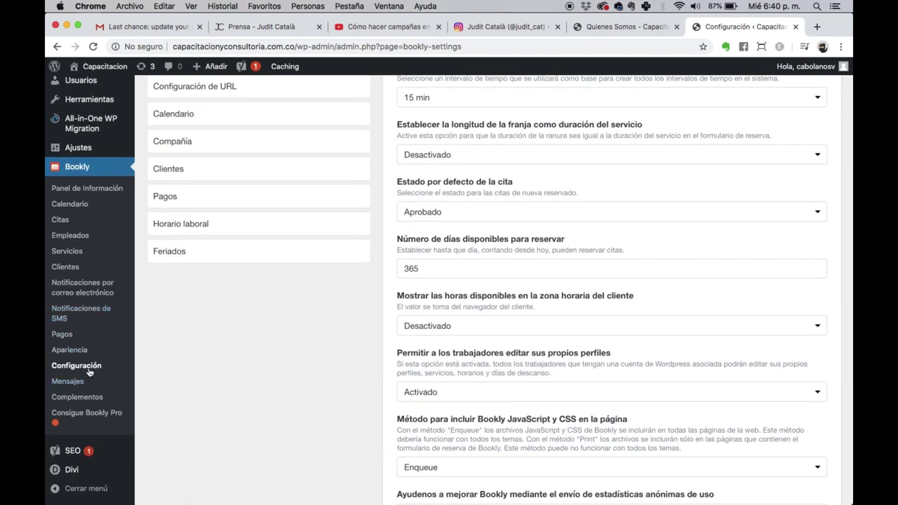
scroll(495, 236, up, 3)
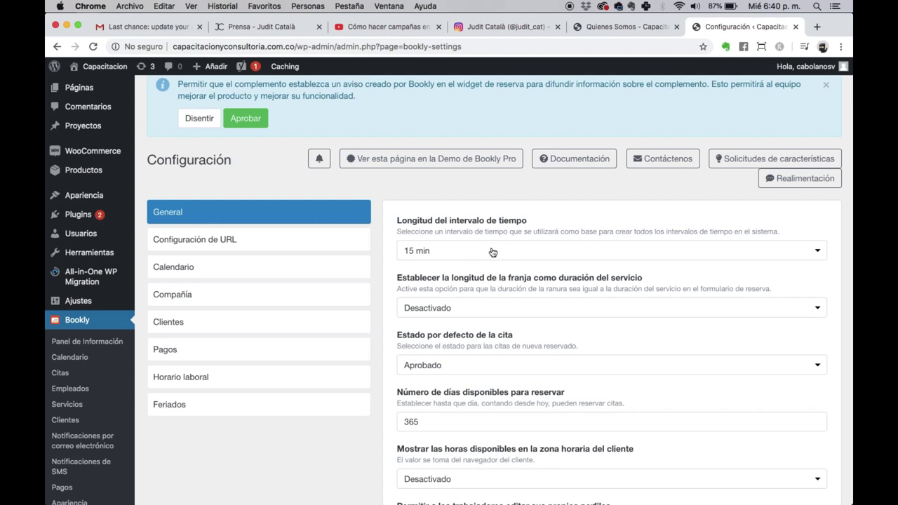
Step: Set 'Longitud del intervalo de tiempo' to 1 h in Bookly's General settings
click(493, 253)
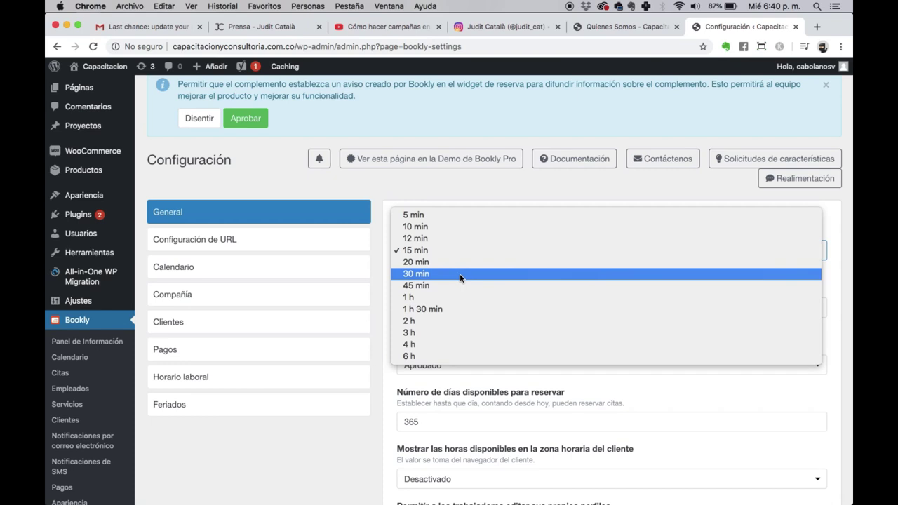
click(421, 297)
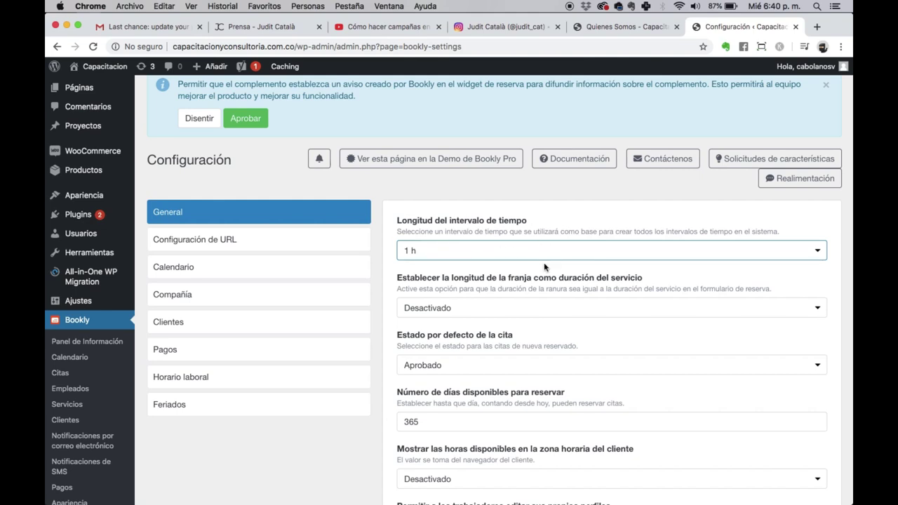
scroll(544, 267, down, 1)
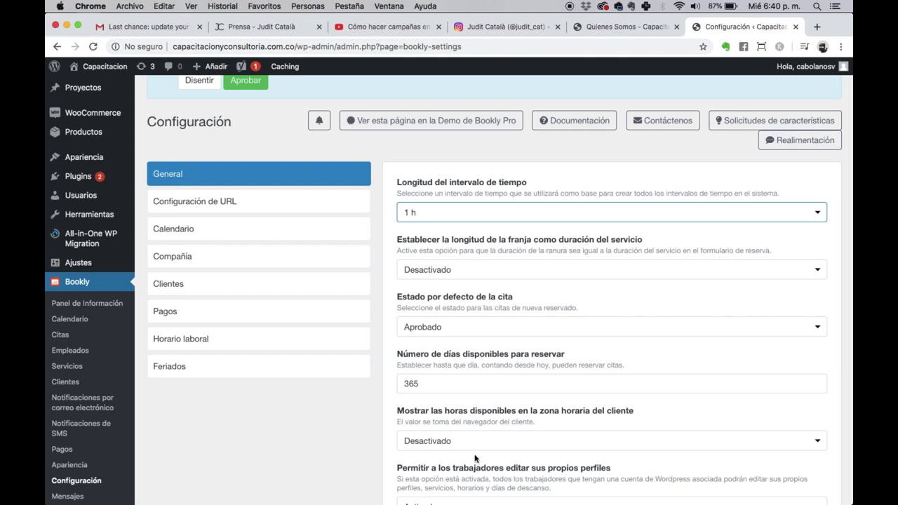
scroll(476, 459, down, 6)
scroll(476, 460, down, 3)
scroll(483, 276, up, 11)
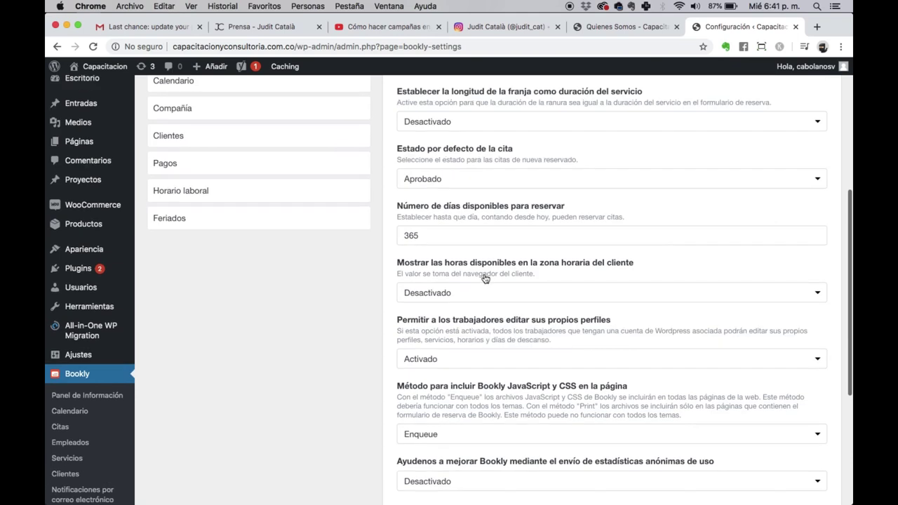
scroll(483, 275, down, 1)
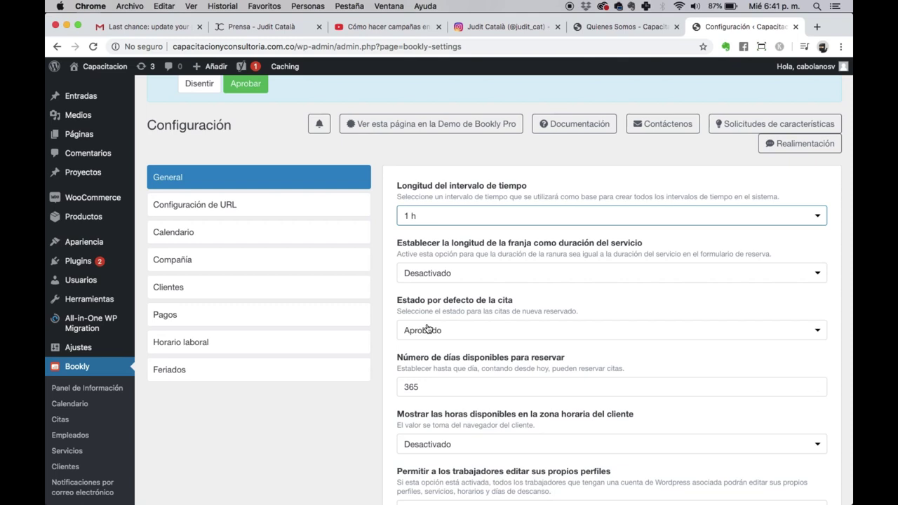
Step: Set the default appointment status to Aprobado
click(589, 324)
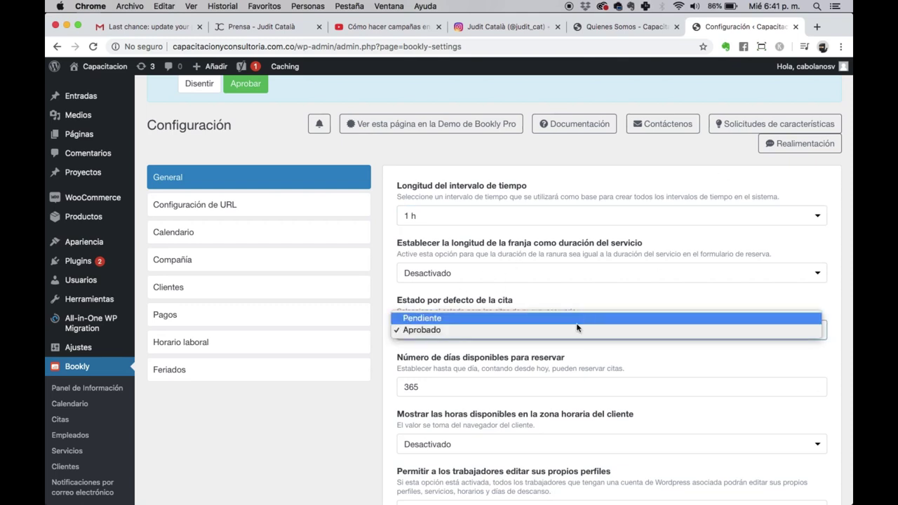
click(457, 319)
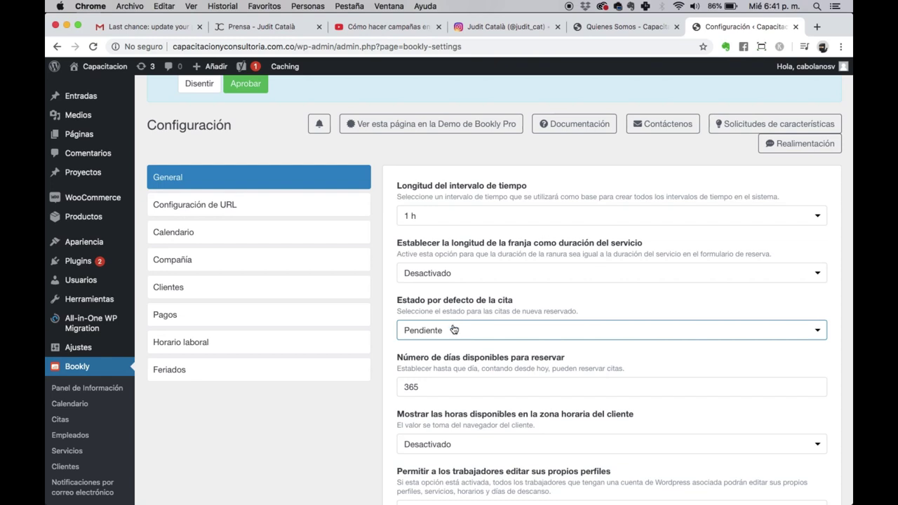
click(454, 330)
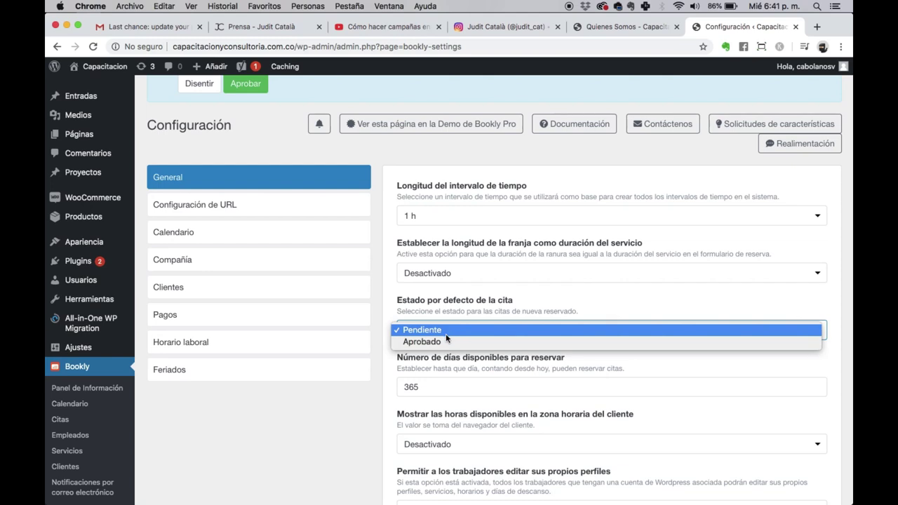
click(446, 342)
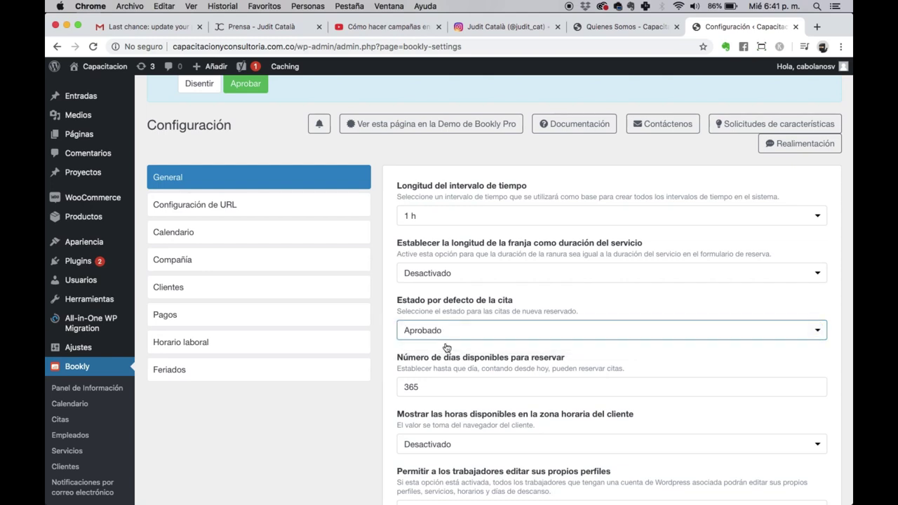
Step: Change the bookable days from 365 to 90 and save the General settings
click(450, 385)
double_click(450, 385)
text(90)
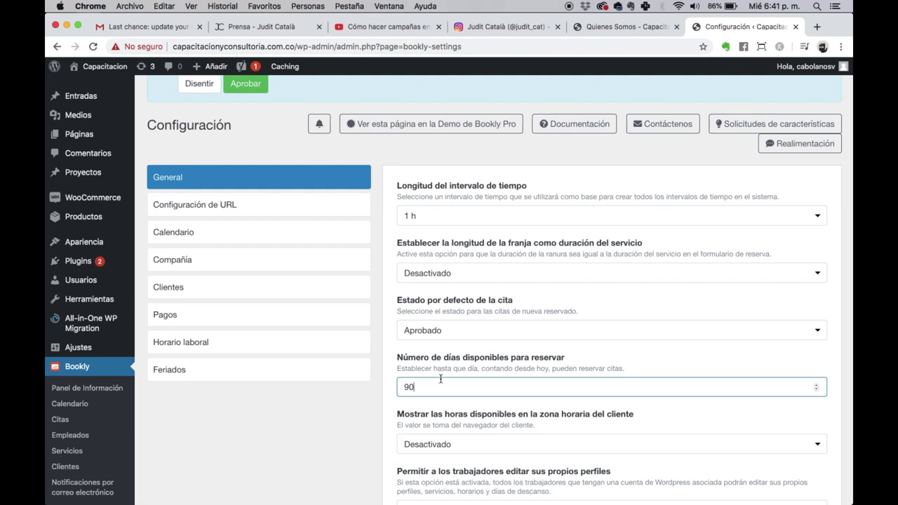
scroll(441, 379, down, 3)
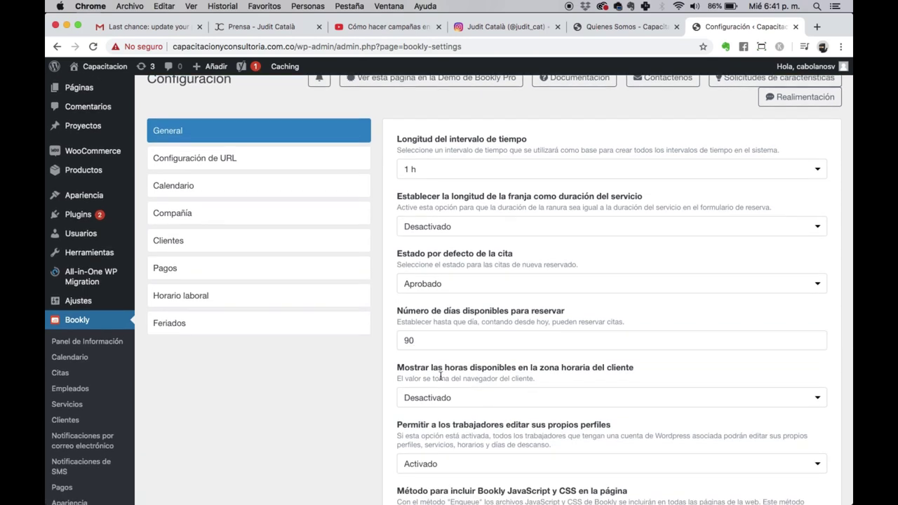
scroll(441, 377, down, 3)
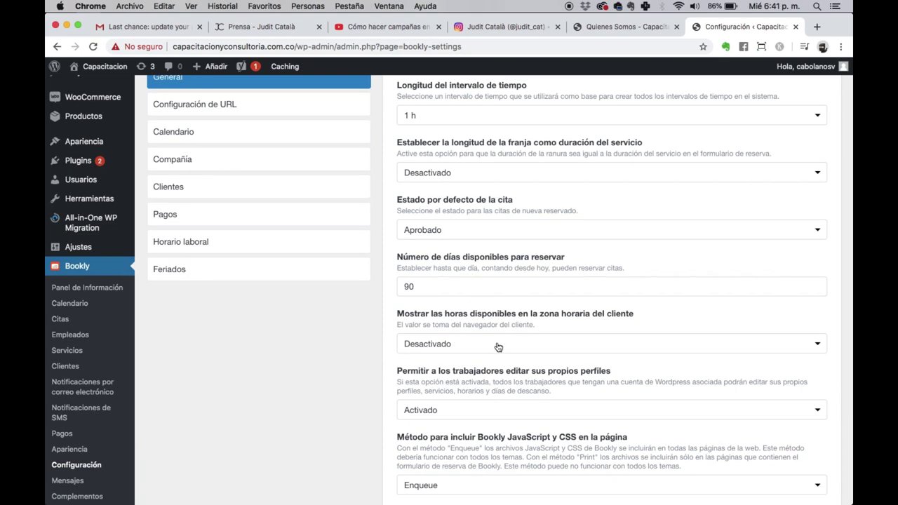
scroll(476, 341, down, 8)
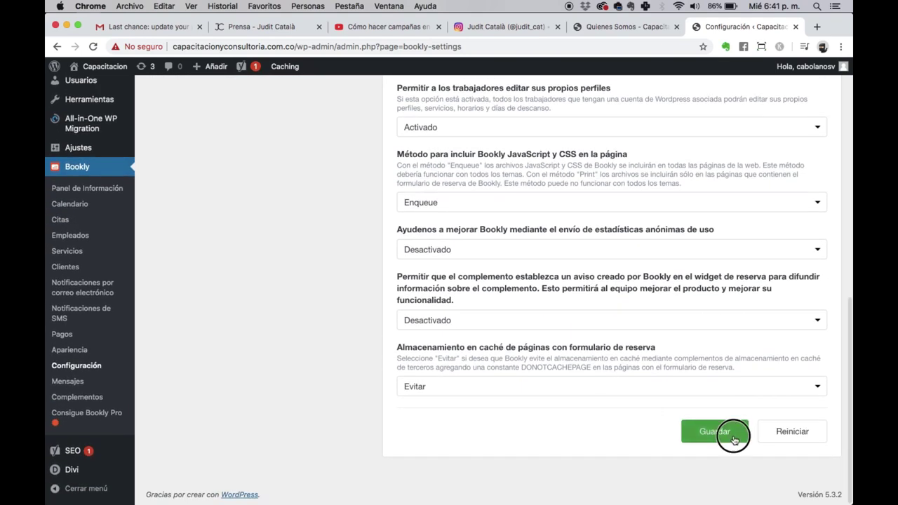
click(737, 432)
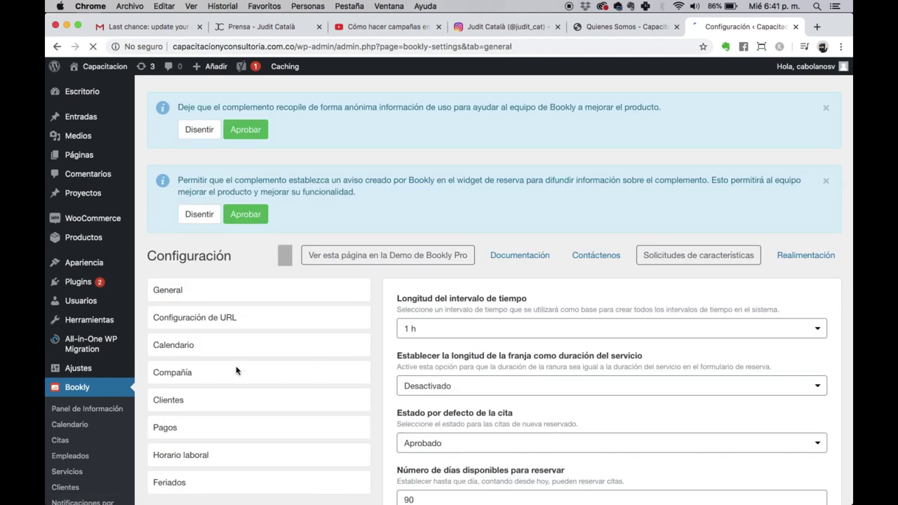
Step: Show the 'Configuración de URL' tab and select the after-booking redirect address to review it
click(205, 336)
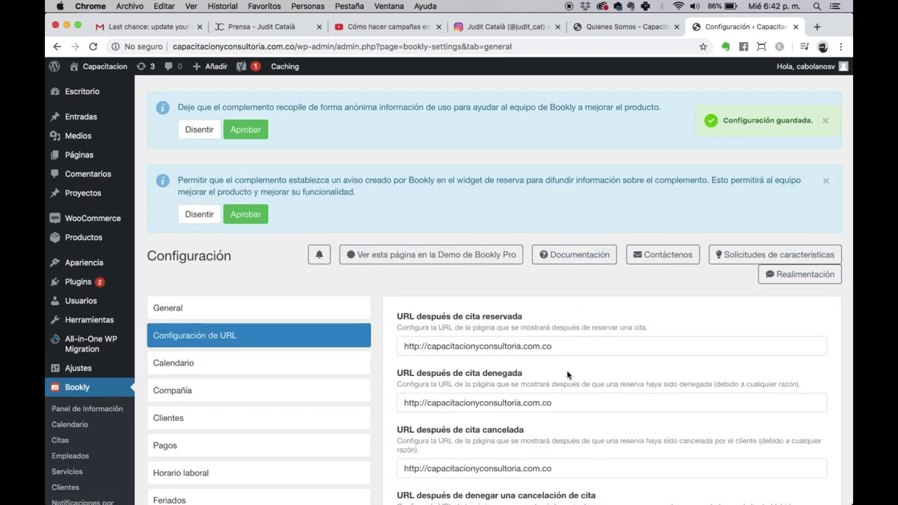
scroll(393, 344, down, 2)
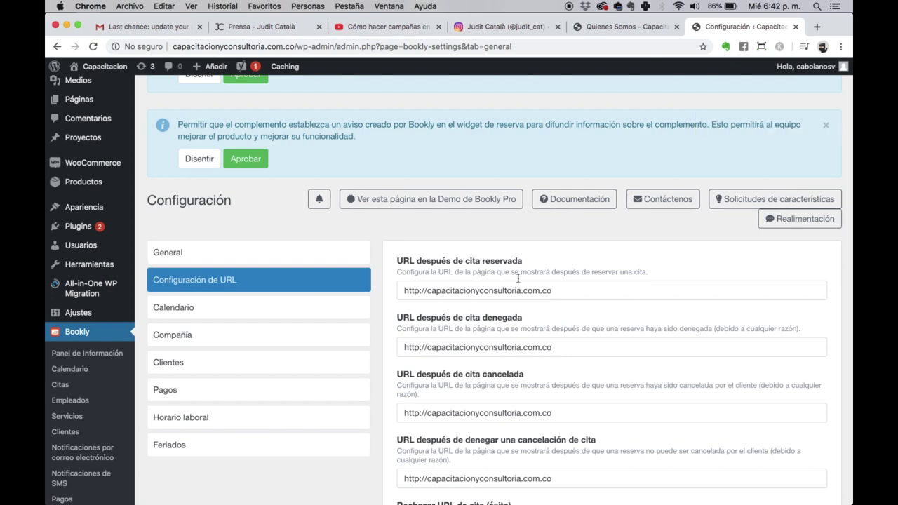
double_click(469, 261)
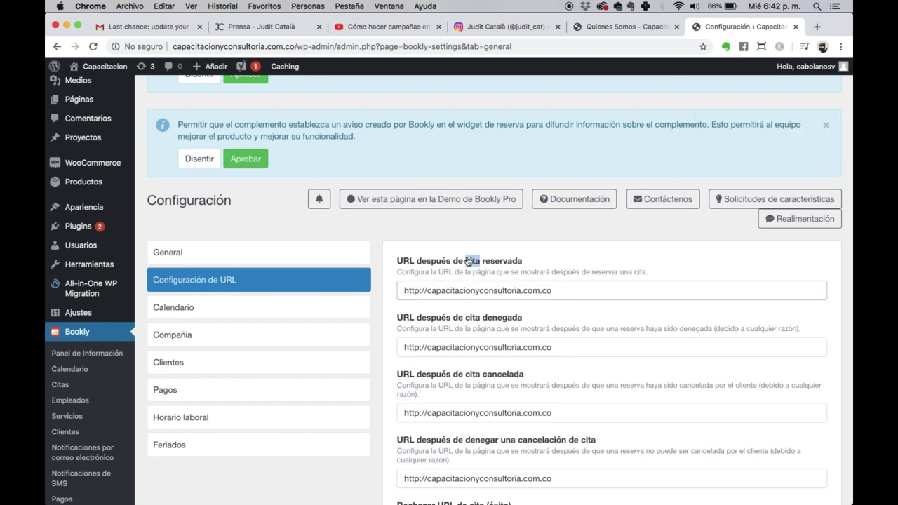
click(576, 296)
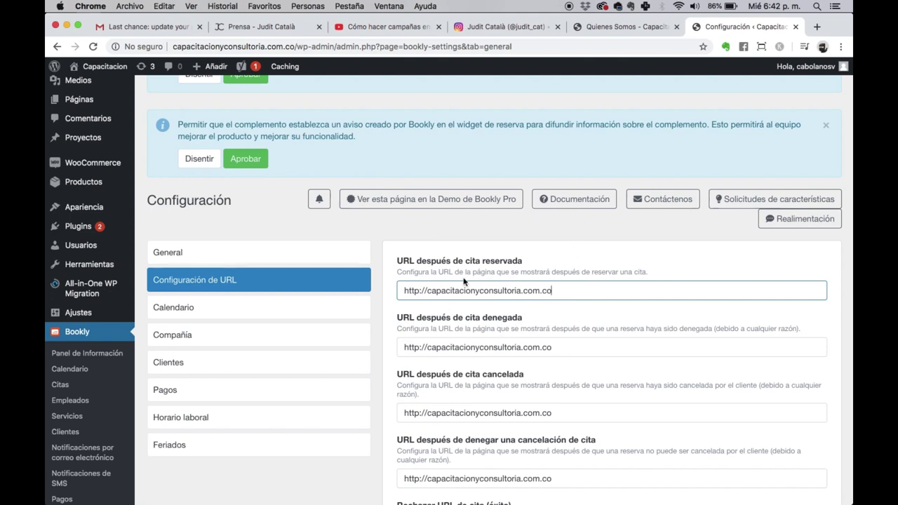
mouse_move(85, 108)
drag(401, 290, 552, 295)
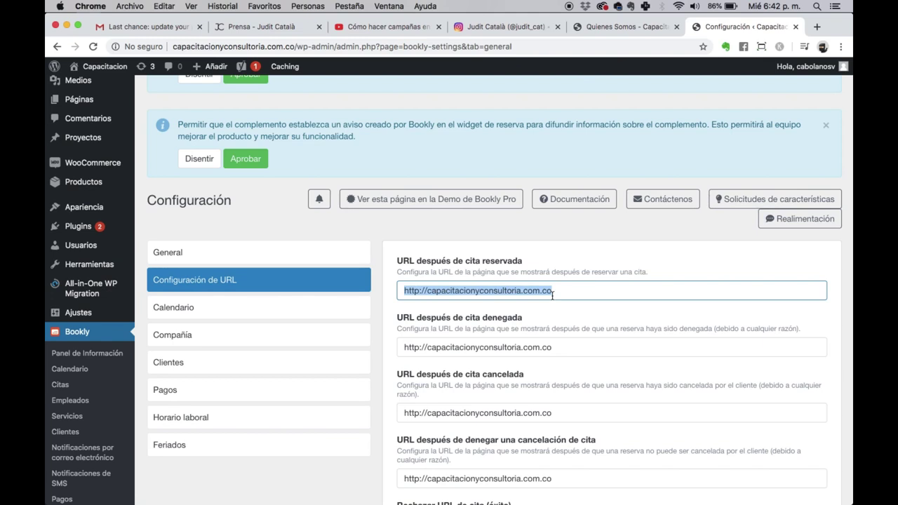
scroll(552, 295, down, 3)
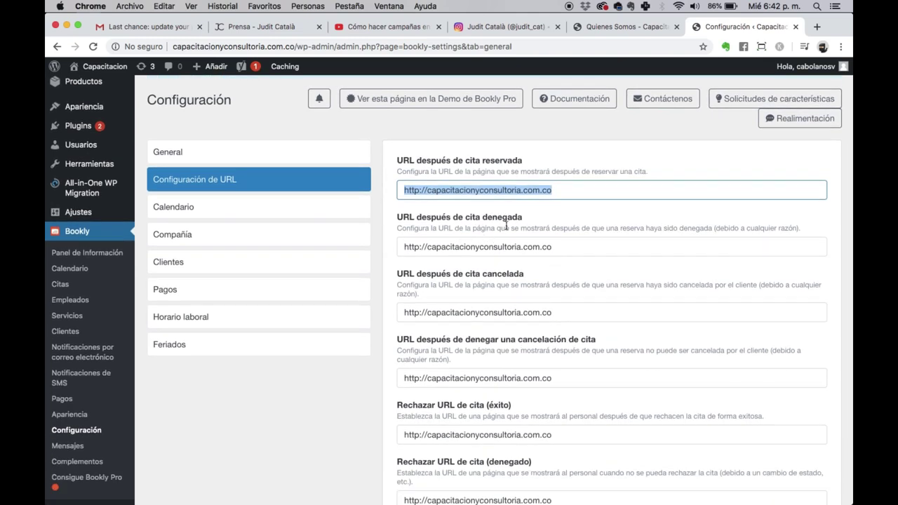
scroll(558, 304, down, 3)
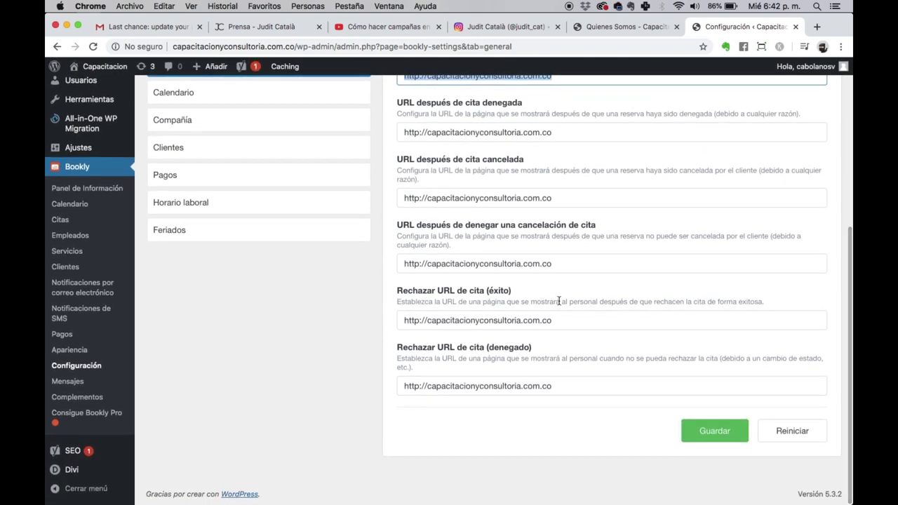
scroll(343, 290, up, 10)
scroll(280, 295, down, 3)
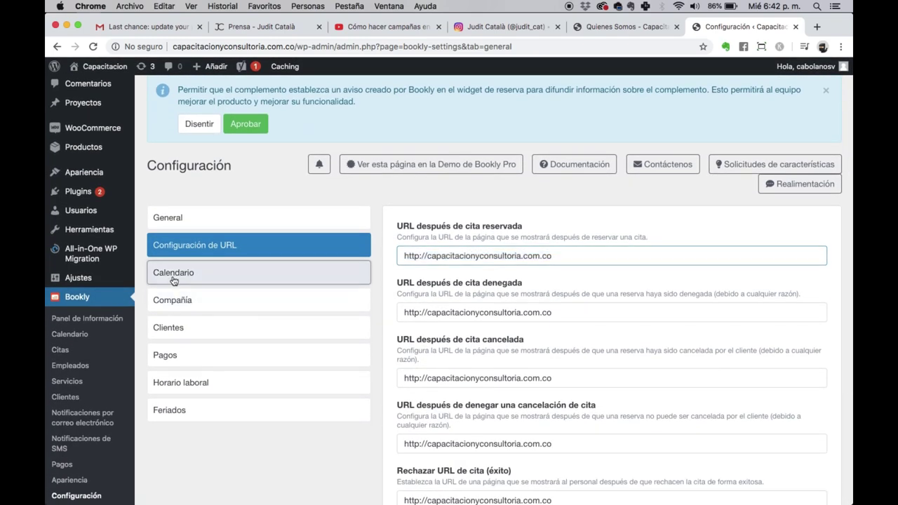
click(173, 274)
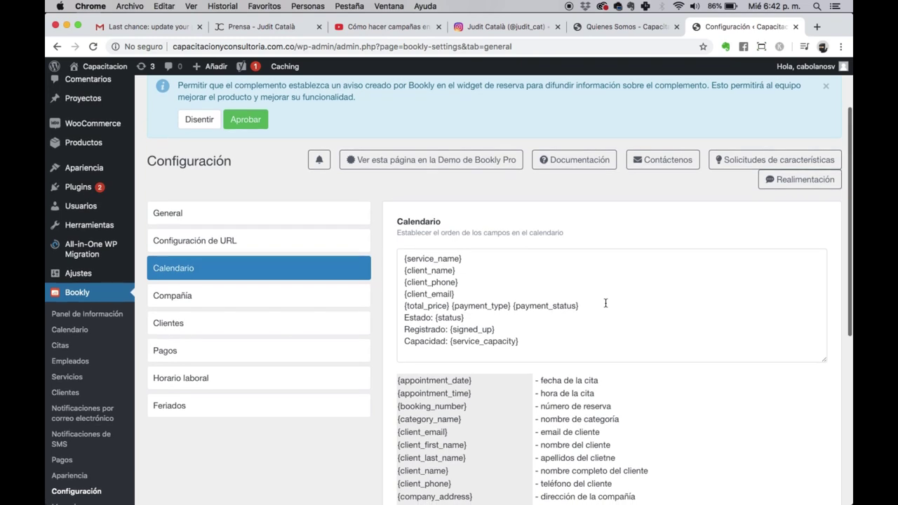
Step: Look through the Calendario tab placeholders, then switch to the Compañía tab
scroll(606, 303, down, 2)
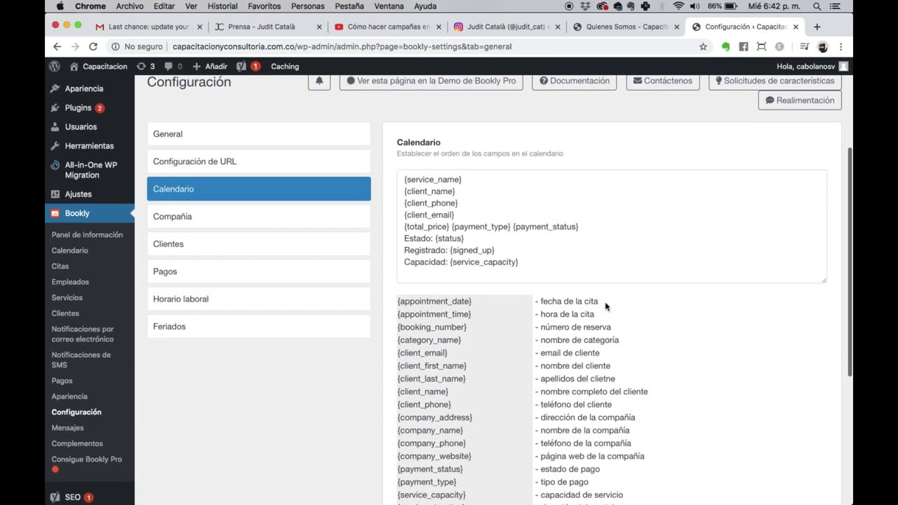
scroll(606, 303, down, 3)
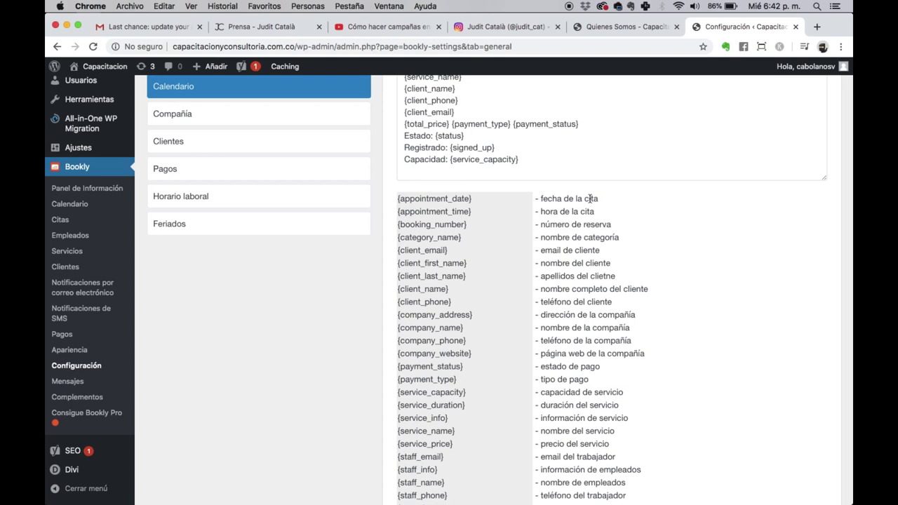
scroll(583, 318, down, 4)
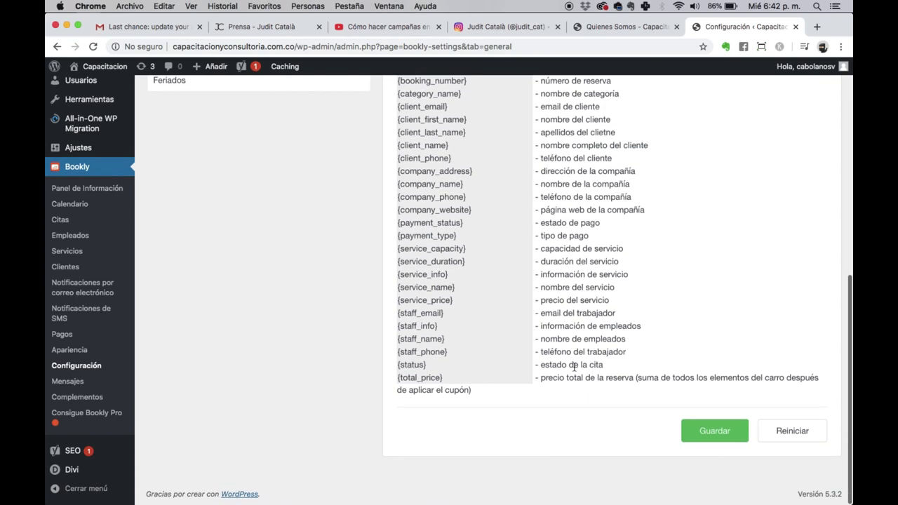
scroll(583, 94, up, 2)
scroll(583, 94, down, 1)
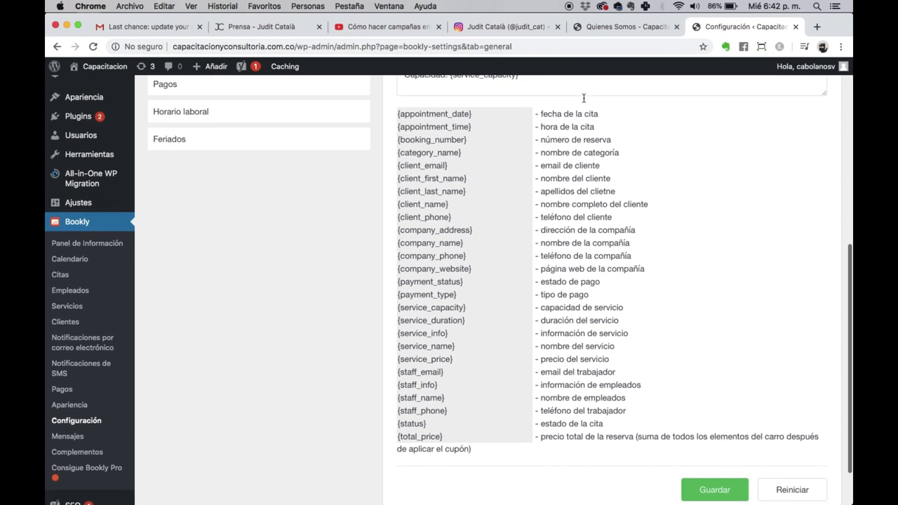
scroll(467, 159, up, 8)
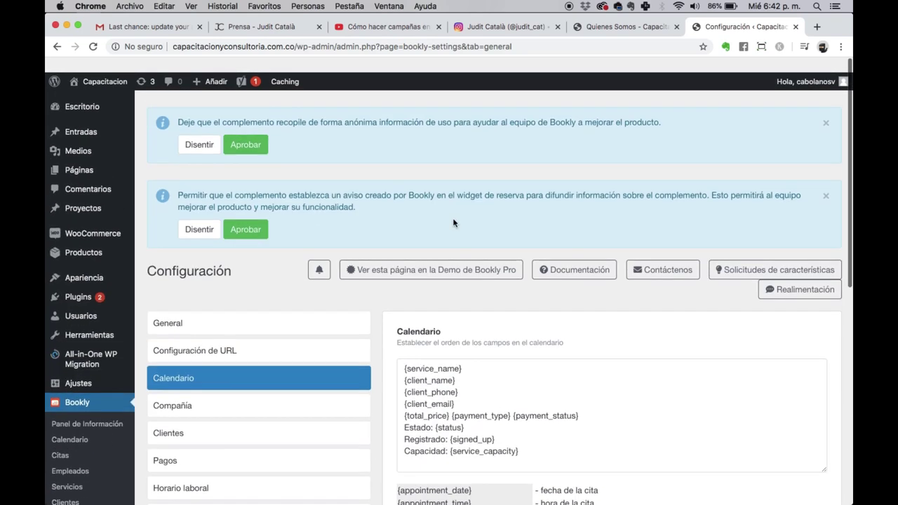
scroll(467, 357, down, 1)
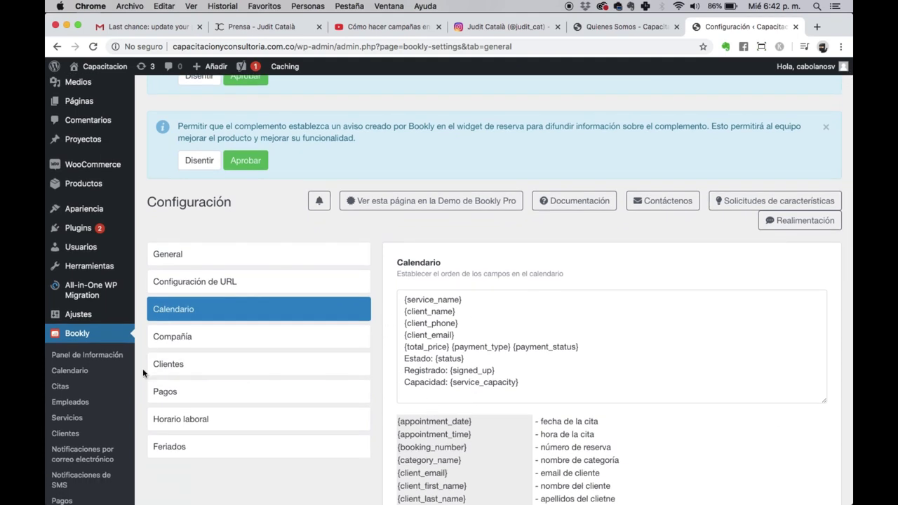
click(166, 335)
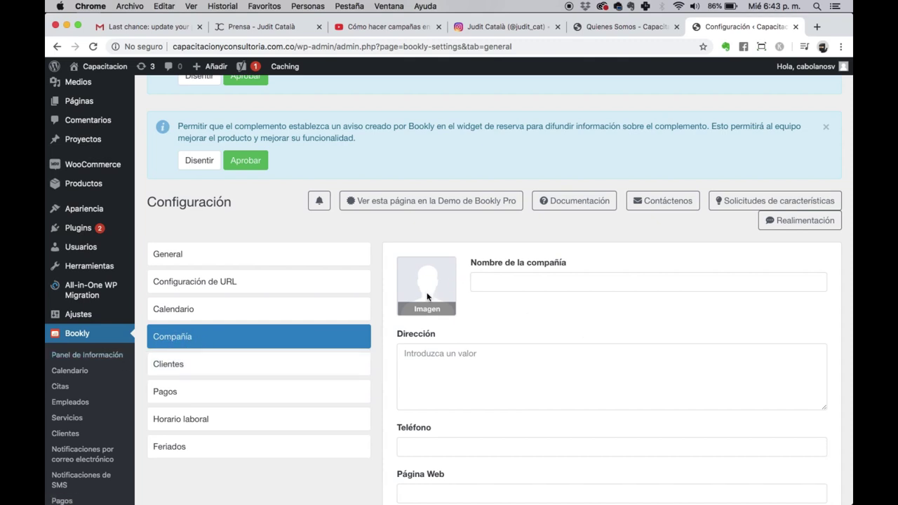
Step: Enter the company name 'Capacitacion y Consultoria' and the company street address
click(513, 286)
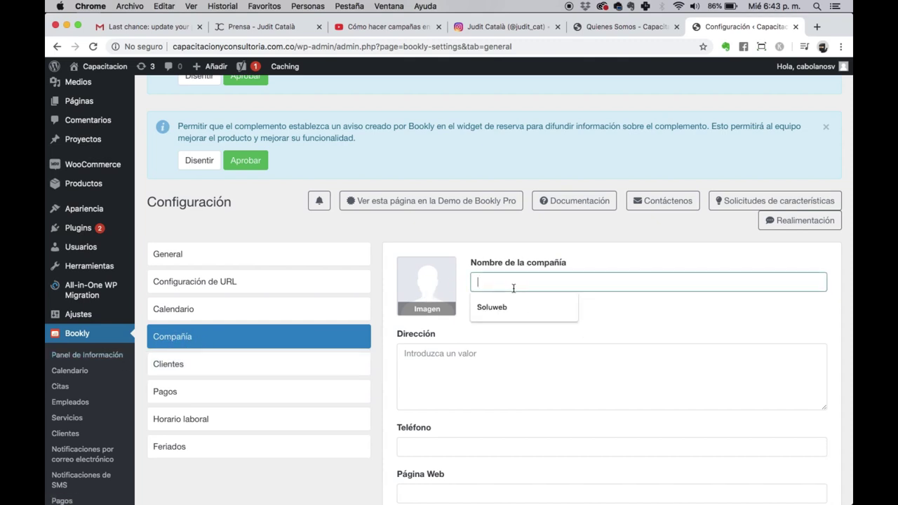
text(Capac)
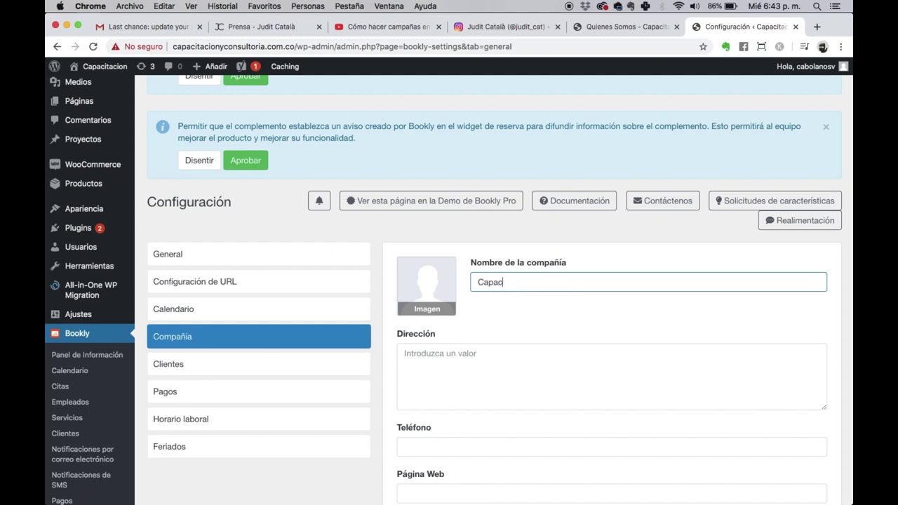
text(itacion y Consultor)
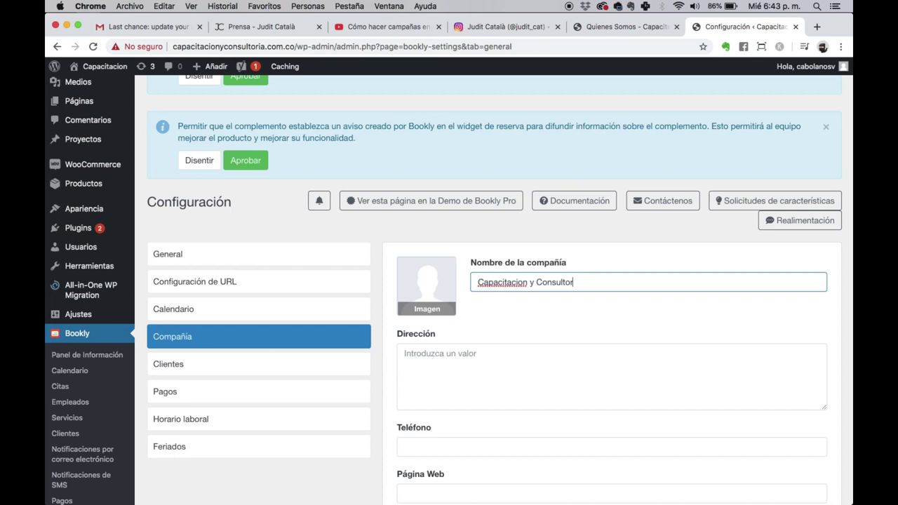
text(ia)
click(520, 373)
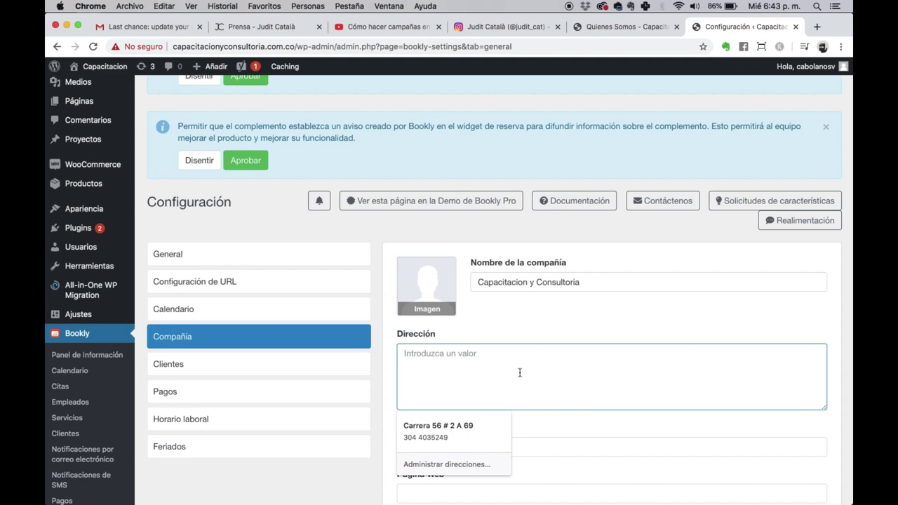
Step: Fill in the company phone number from the browser suggestion and save the company details
click(515, 415)
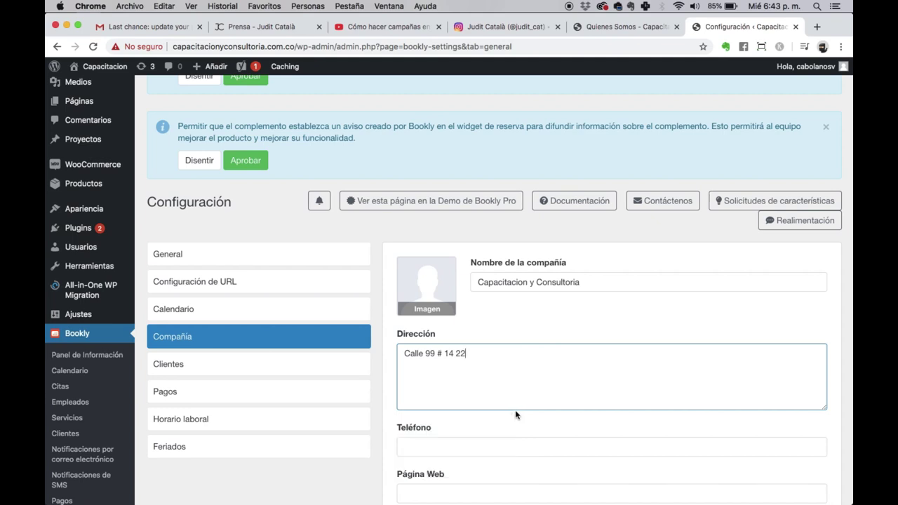
click(492, 441)
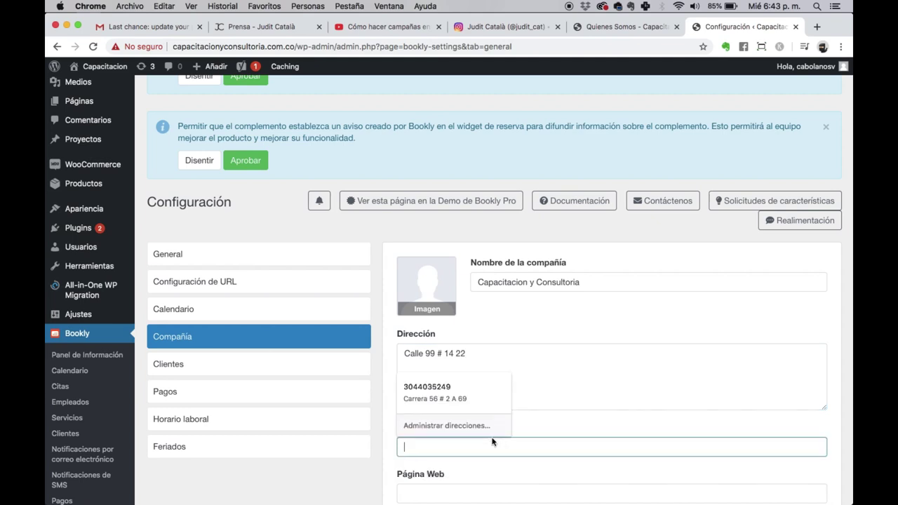
key(Down)
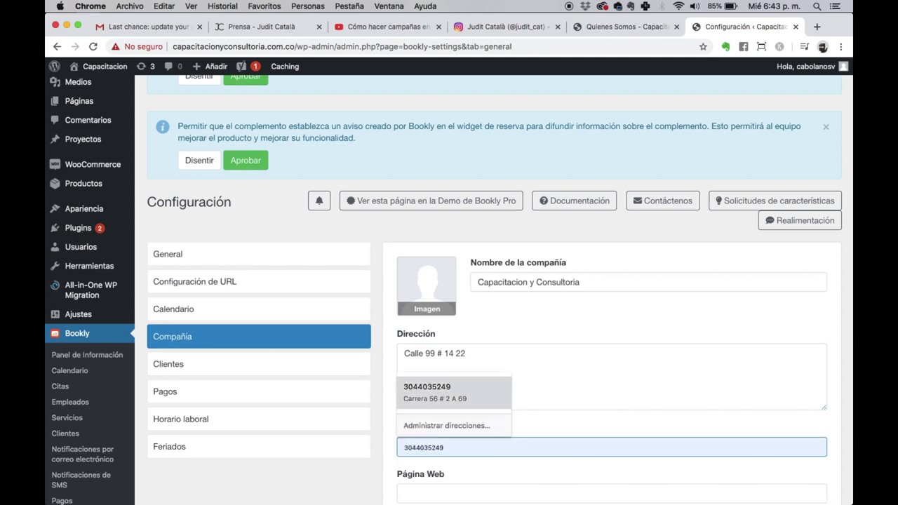
key(Return)
scroll(505, 416, down, 3)
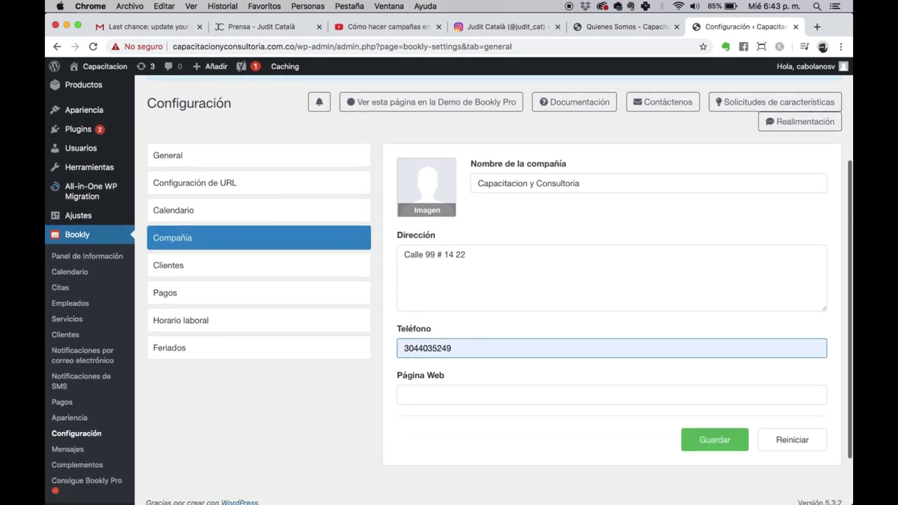
click(502, 391)
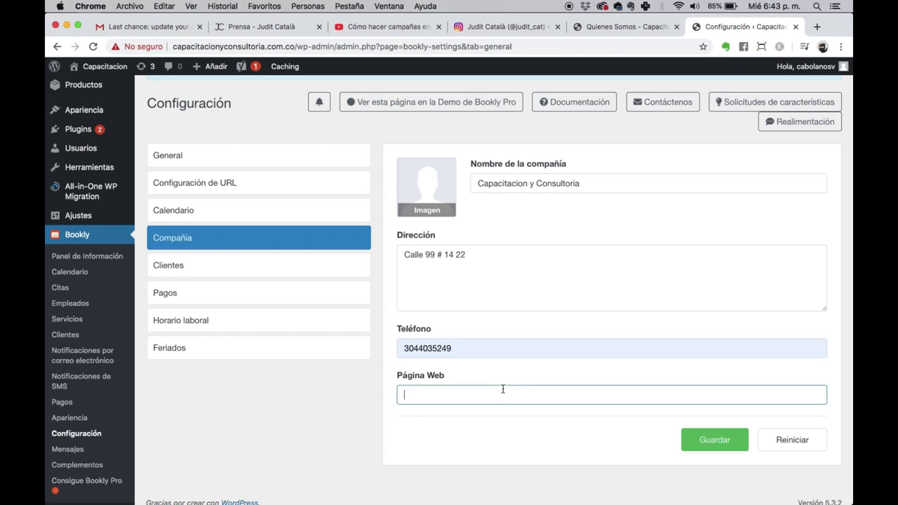
click(714, 442)
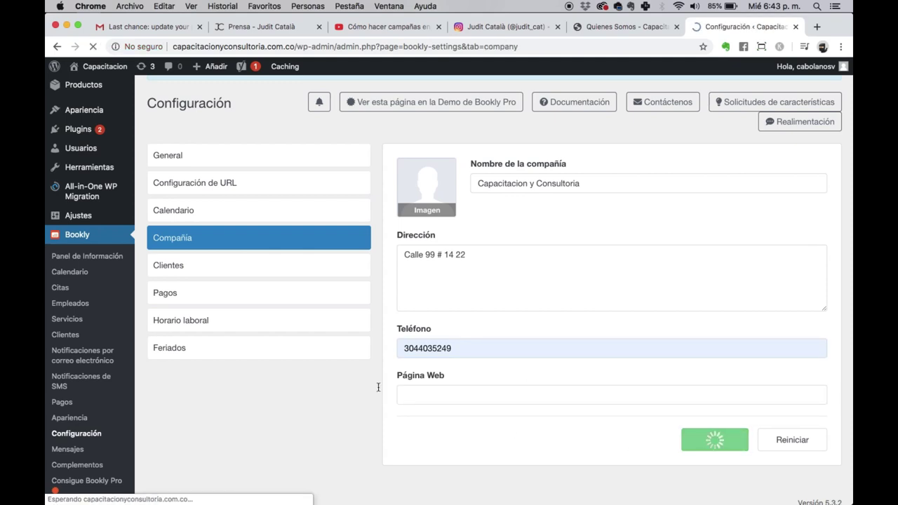
scroll(316, 302, down, 5)
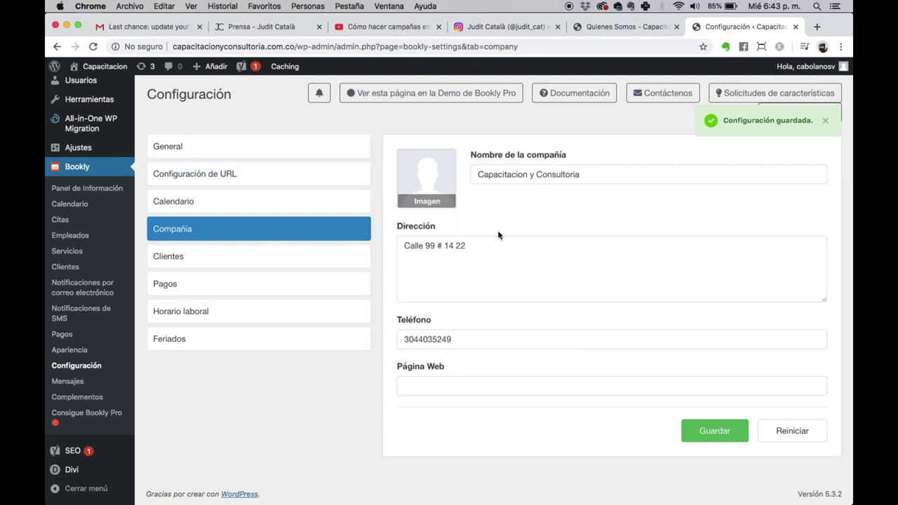
click(248, 258)
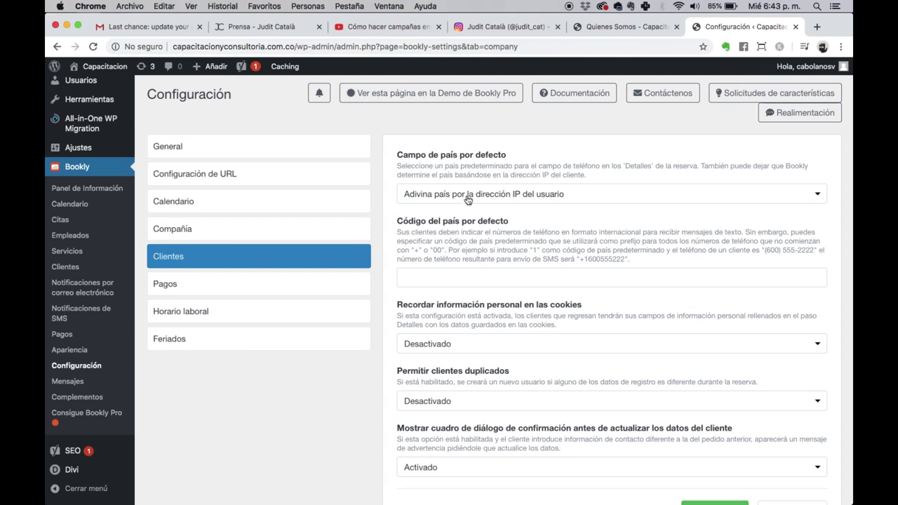
Step: Make Colombia +57 the default phone country and save the Clientes settings
click(436, 201)
text(col)
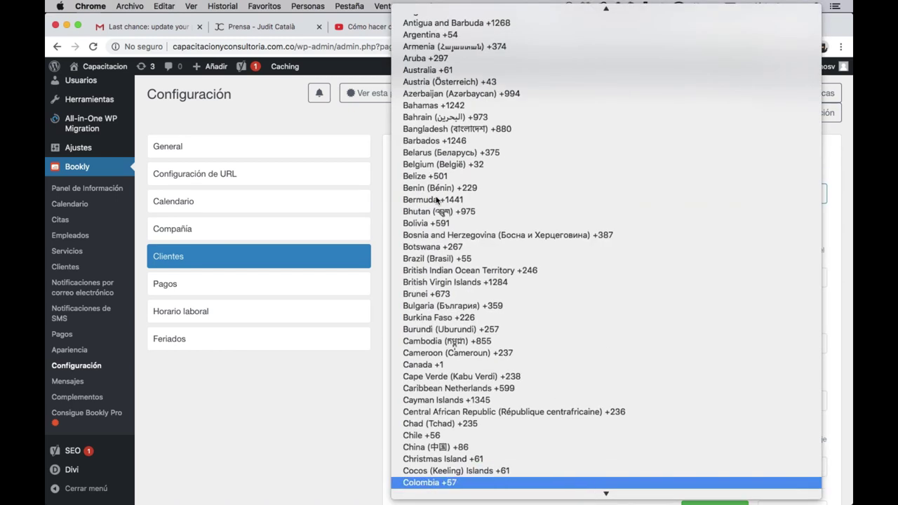
key(Return)
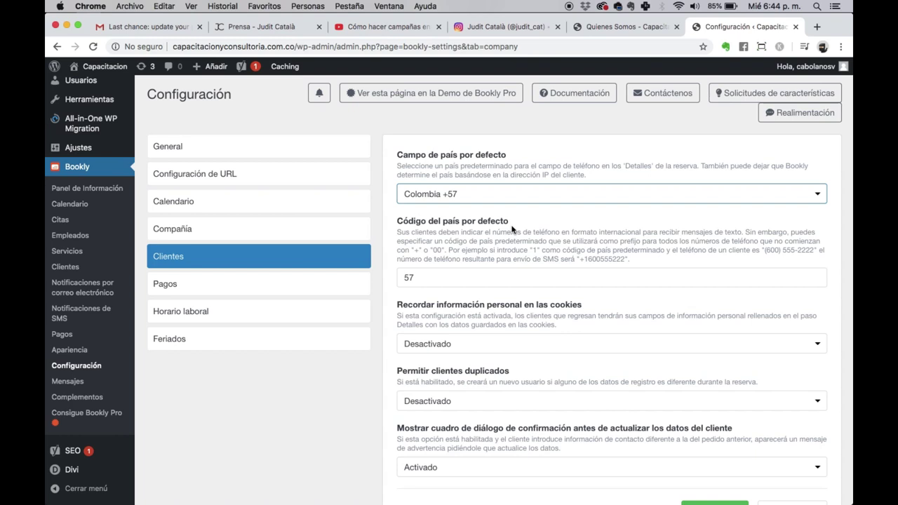
scroll(512, 229, down, 3)
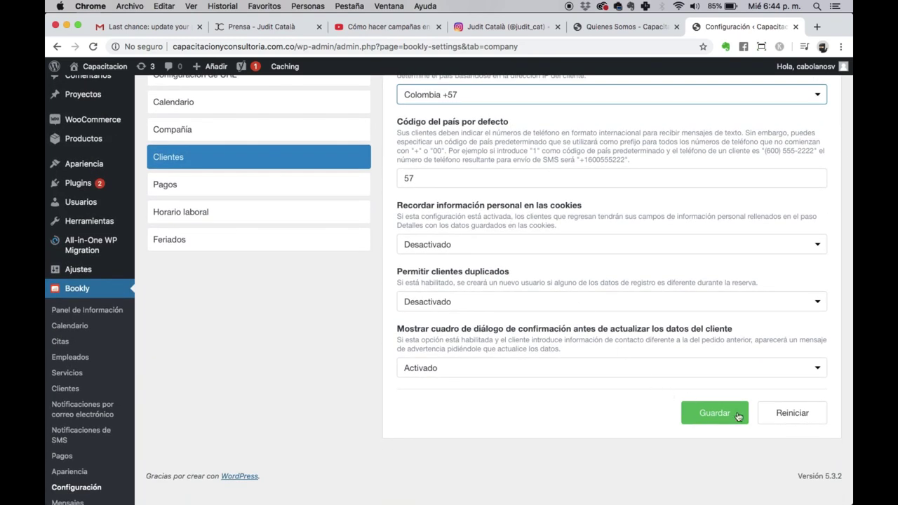
click(742, 416)
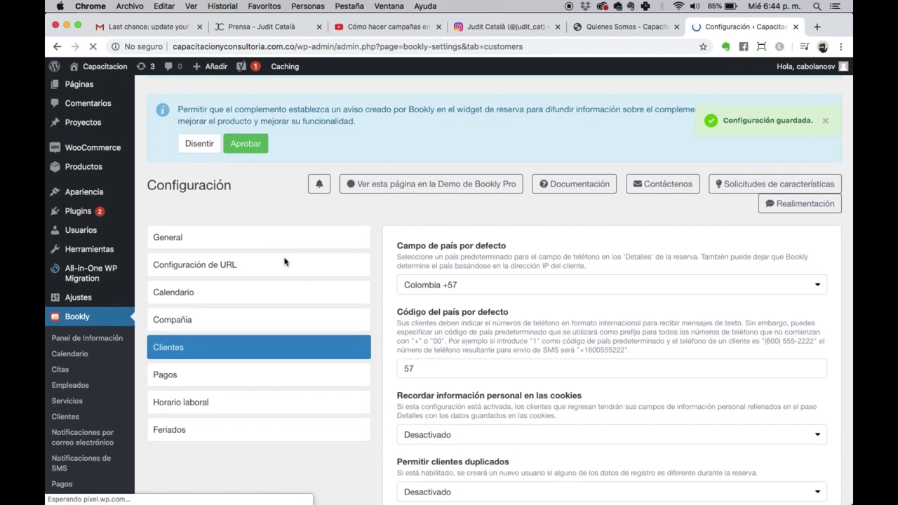
Step: In Pagos, switch the currency to COP ($), keep the $10,00 price format, and save
click(180, 371)
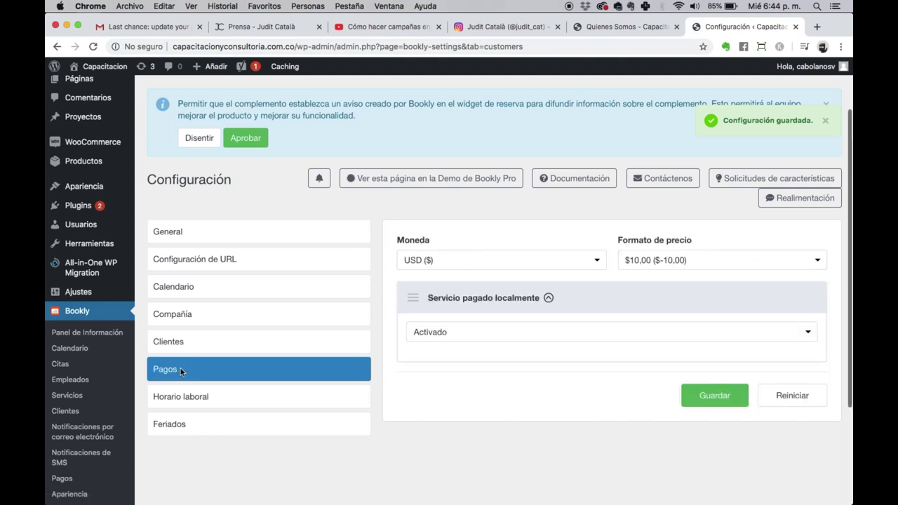
click(535, 260)
scroll(534, 261, up, 10)
key(Escape)
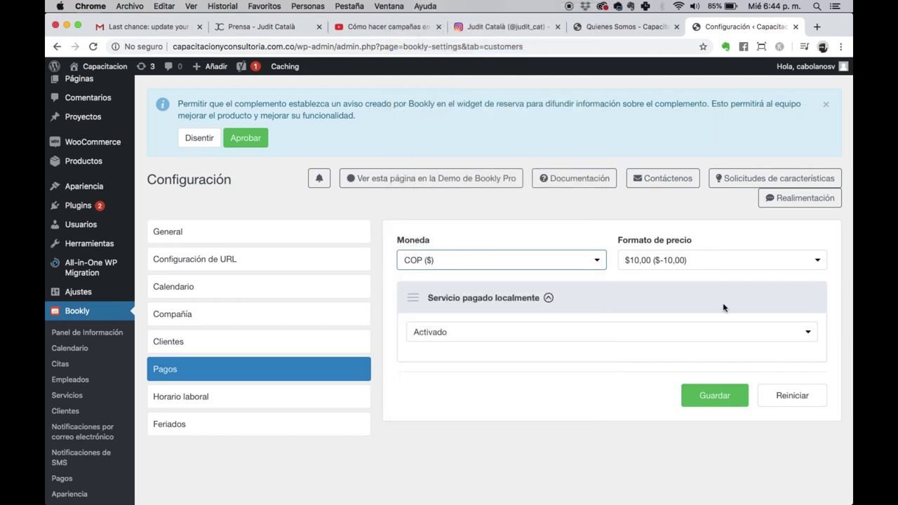
click(673, 267)
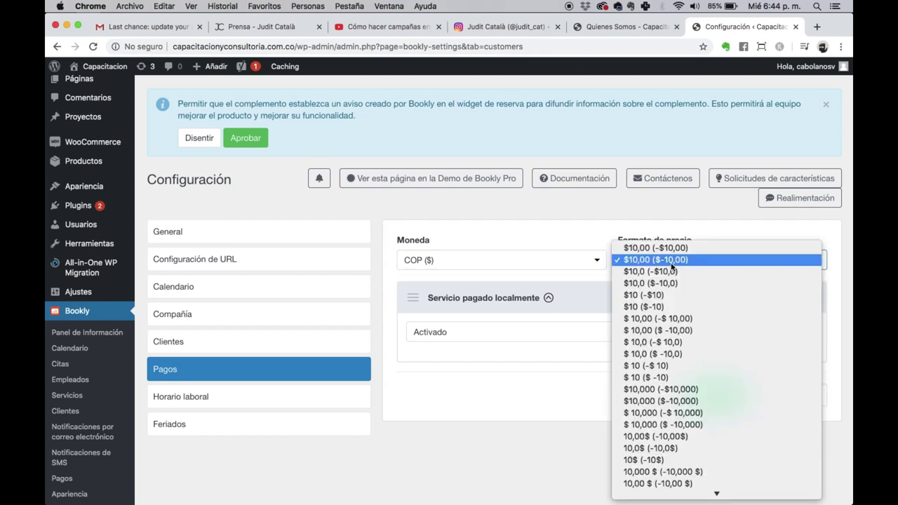
click(563, 240)
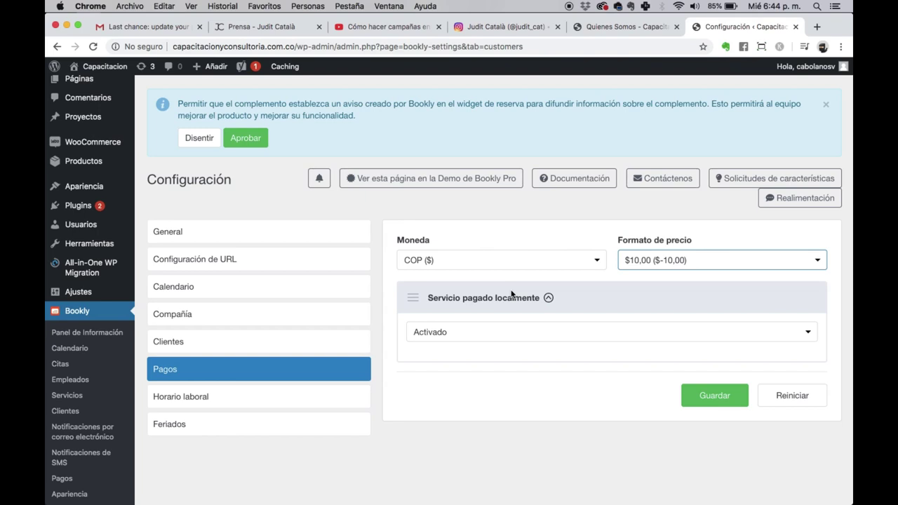
click(705, 403)
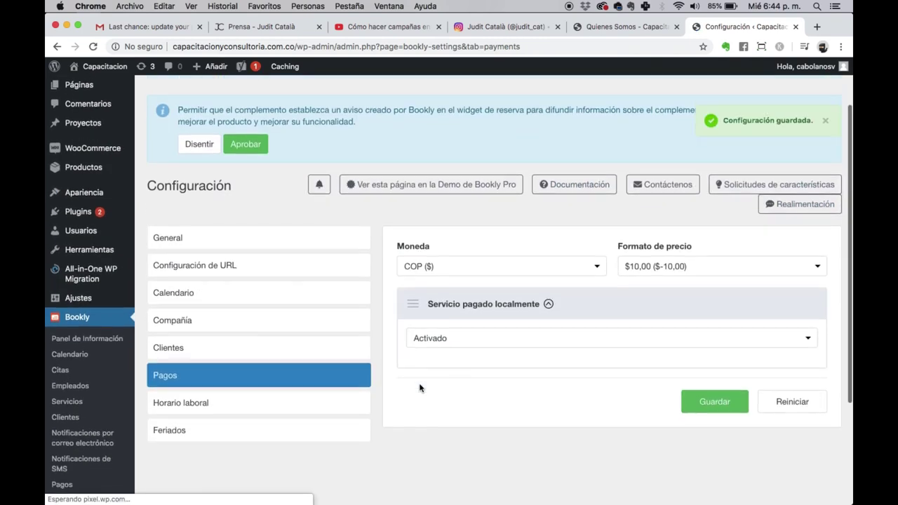
scroll(420, 388, down, 3)
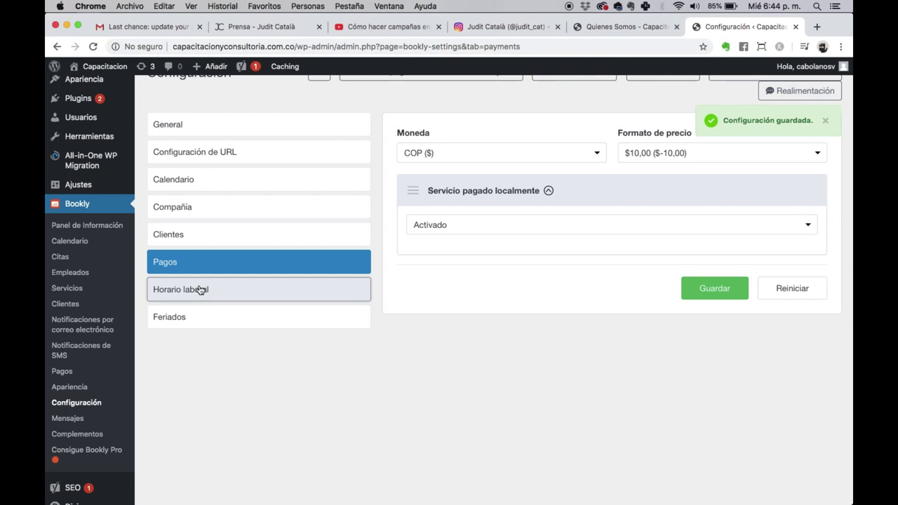
Step: In Horario laboral, set viernes' closing time to 10:00 pm
click(200, 289)
scroll(495, 307, down, 1)
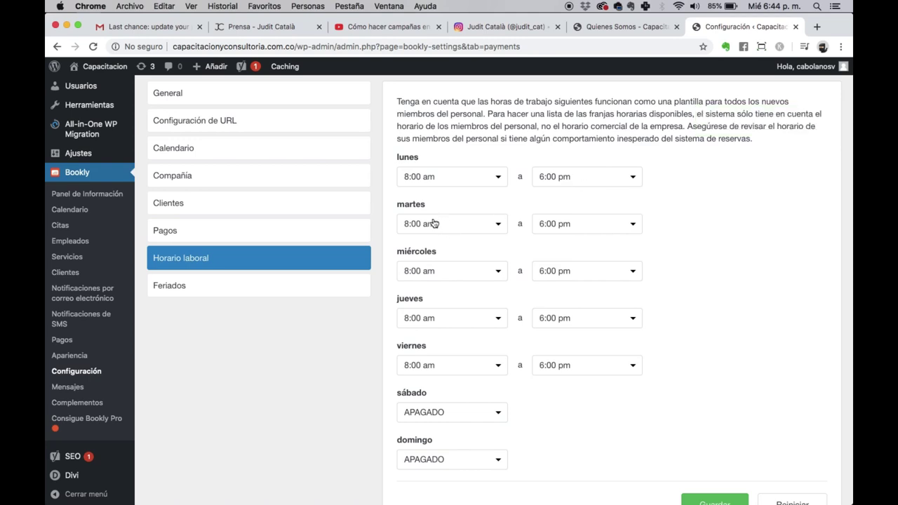
click(566, 372)
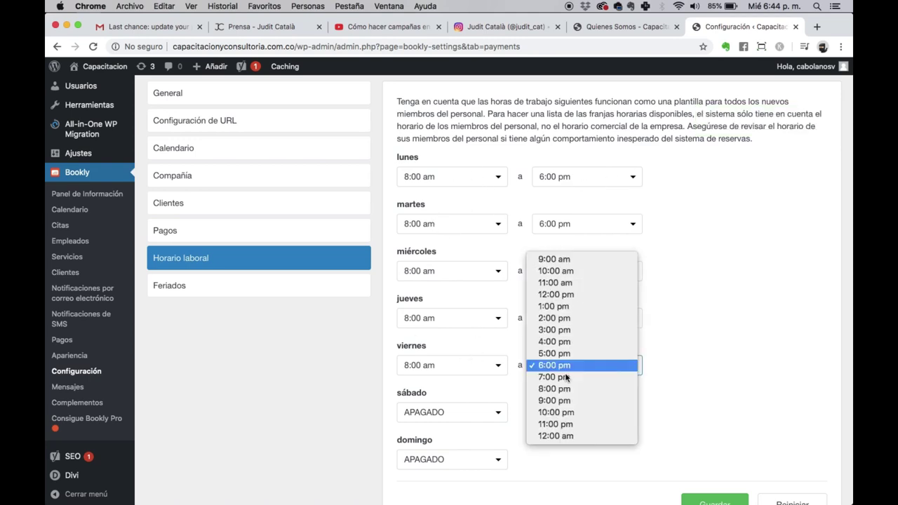
click(564, 413)
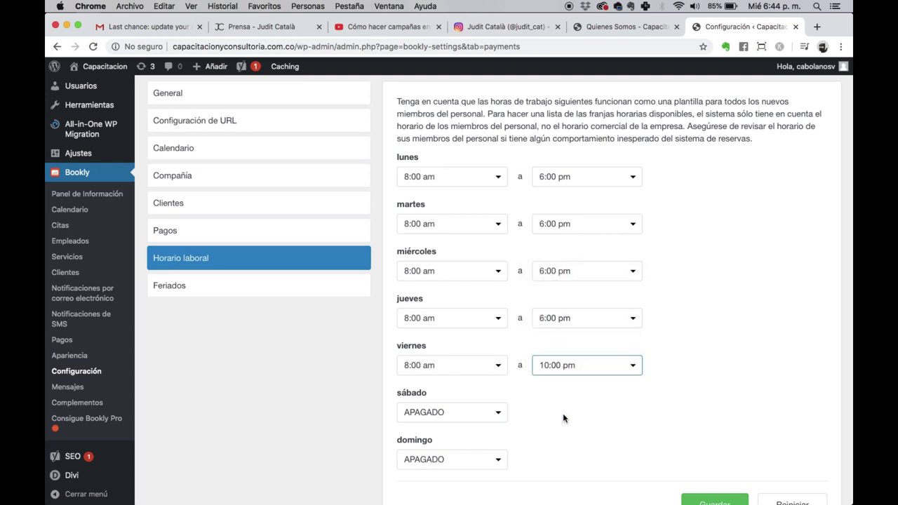
Step: Set sábado to 9:00 am–12:00 pm and save the working hours
click(446, 412)
scroll(442, 449, down, 3)
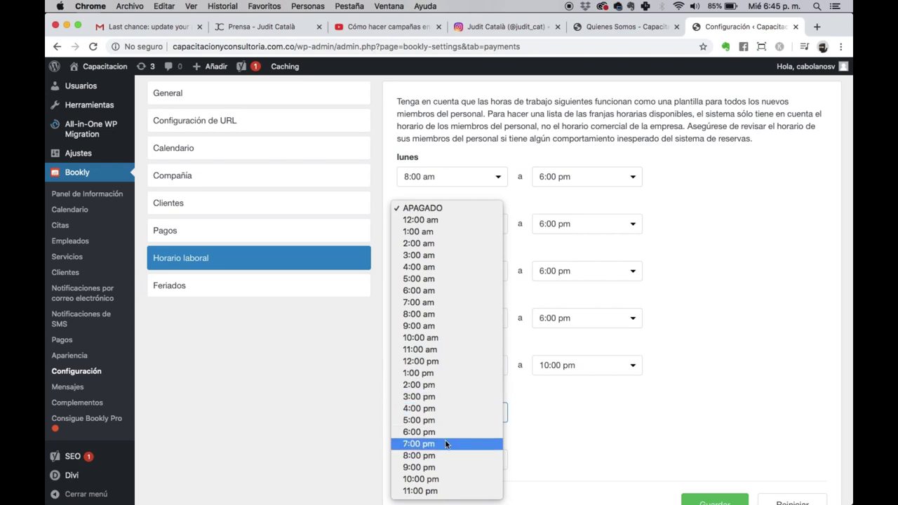
click(442, 325)
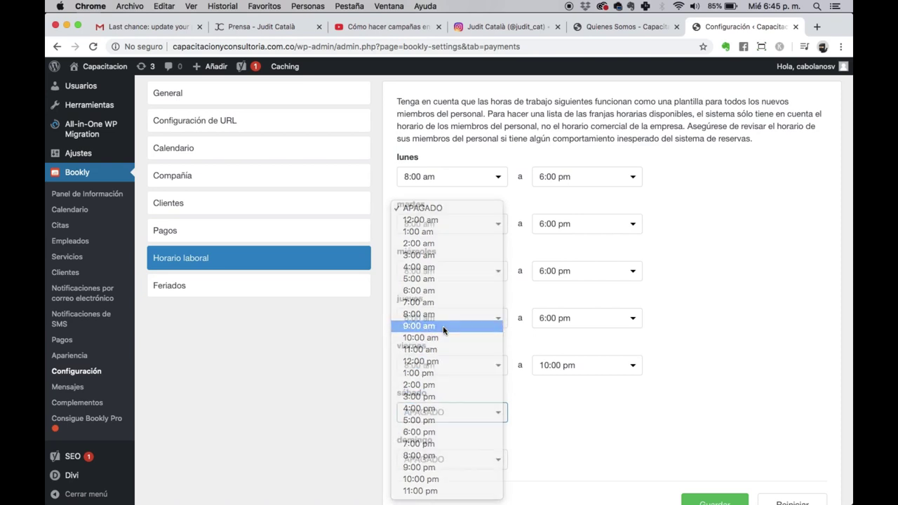
click(585, 419)
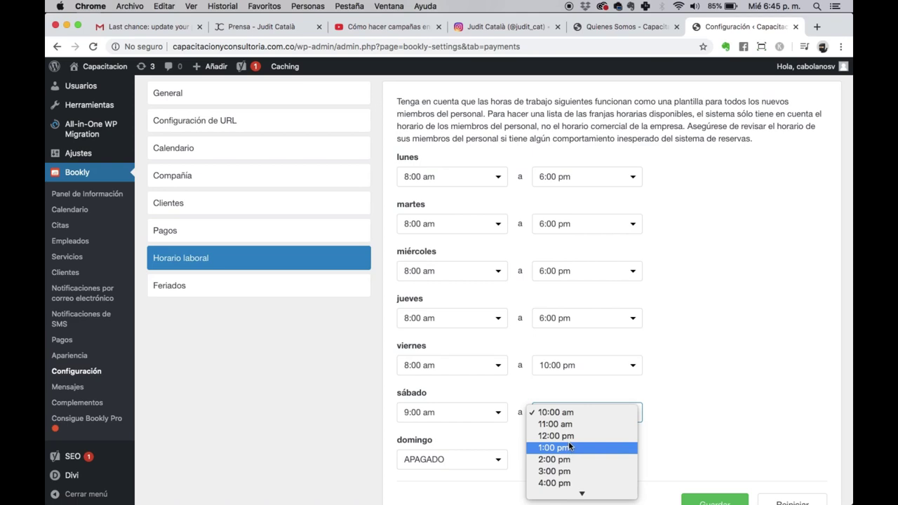
click(590, 435)
scroll(606, 448, down, 3)
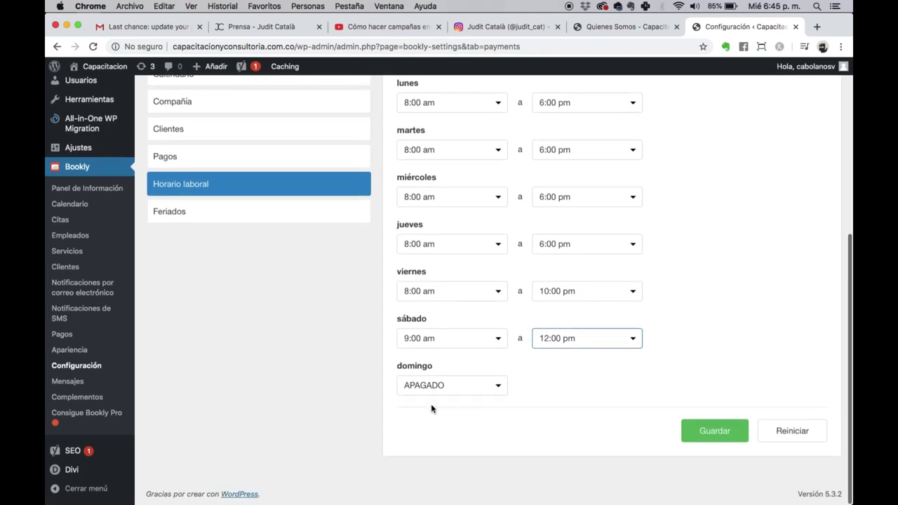
click(695, 426)
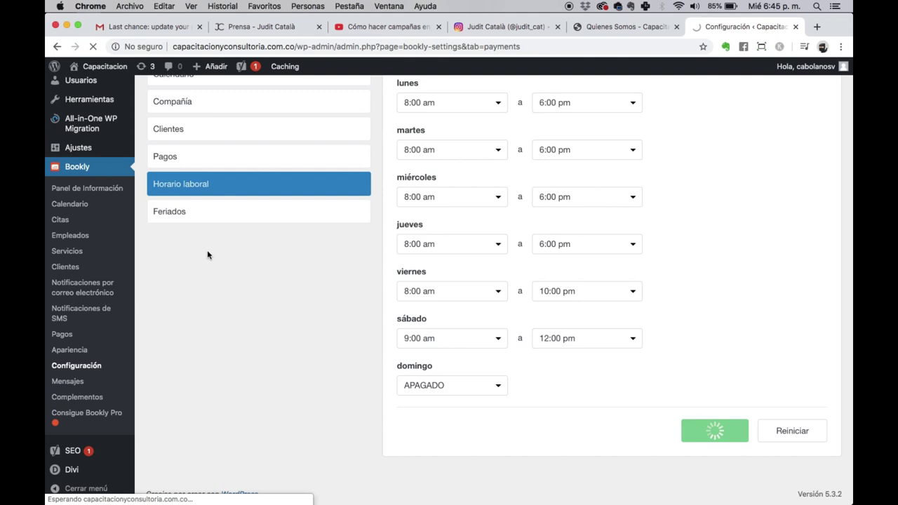
click(157, 219)
Step: Mark 1 January as a non-working day that repeats every year
scroll(421, 278, up, 5)
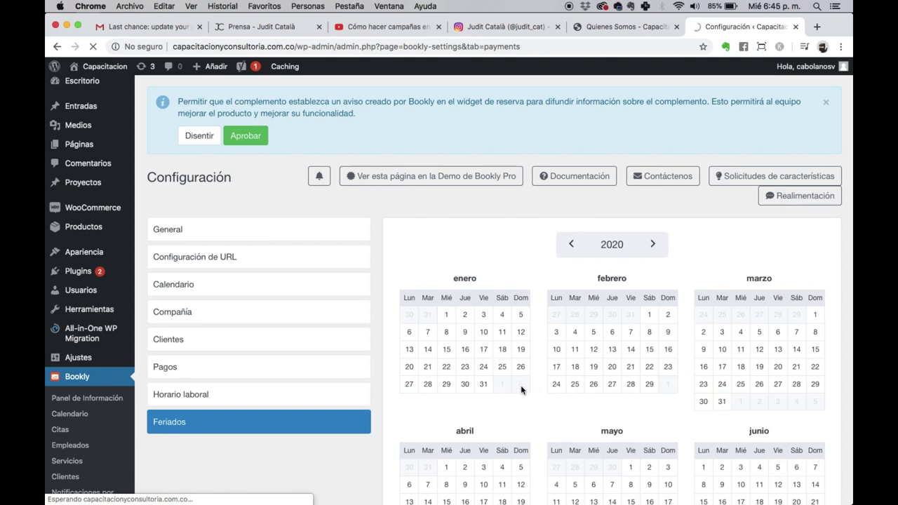
click(447, 318)
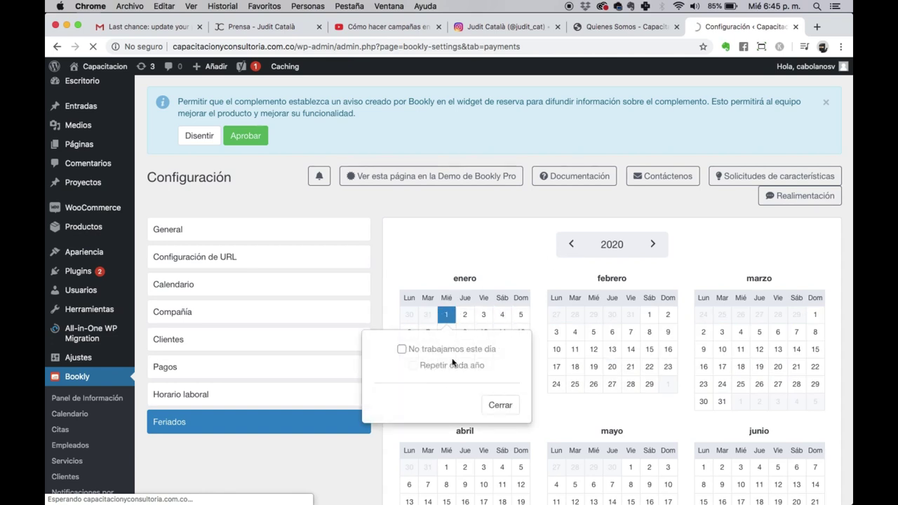
click(401, 350)
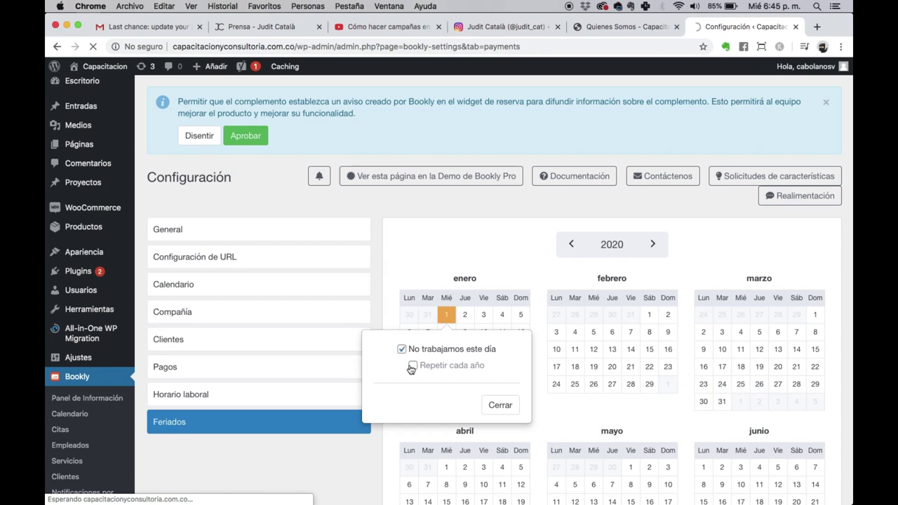
click(412, 366)
click(498, 405)
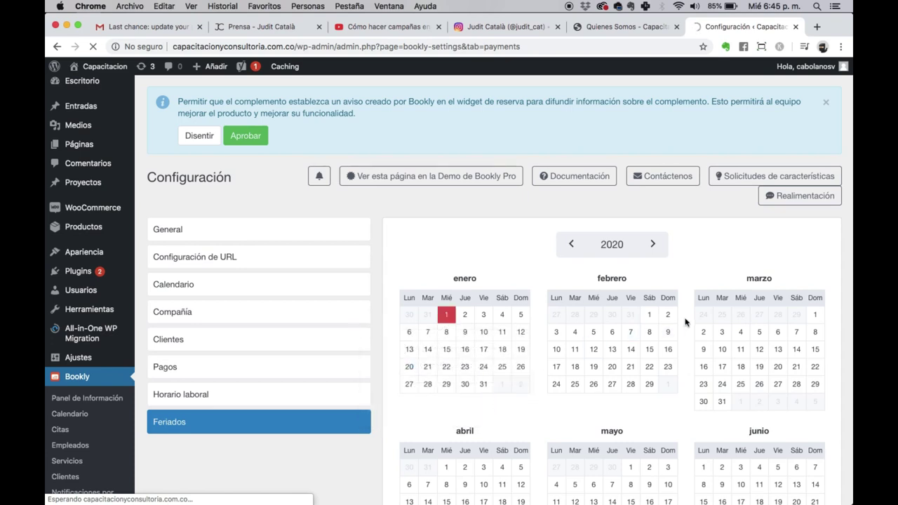
Step: Mark 10 March as a non-working day
click(722, 351)
click(677, 384)
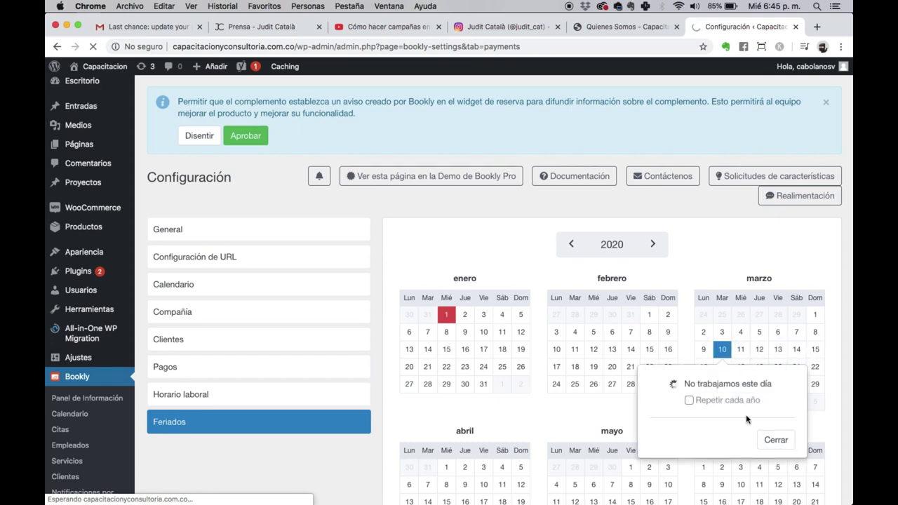
click(777, 442)
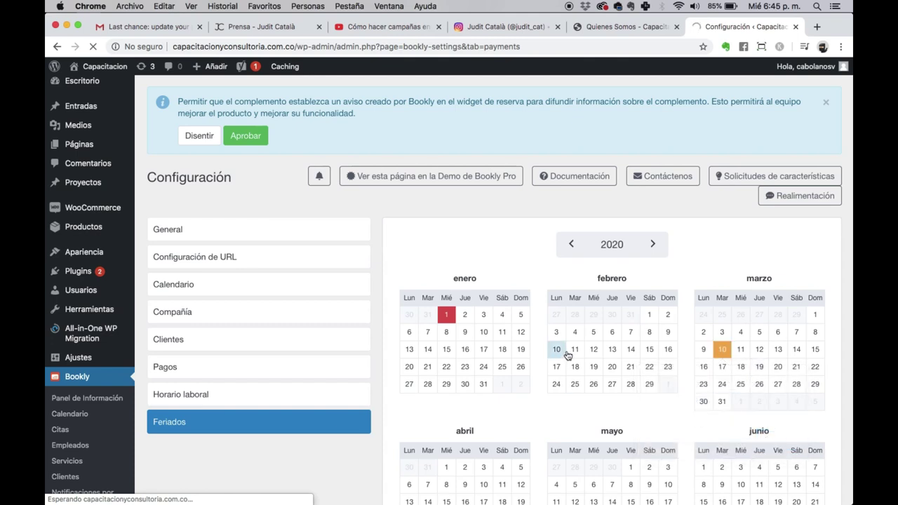
click(575, 373)
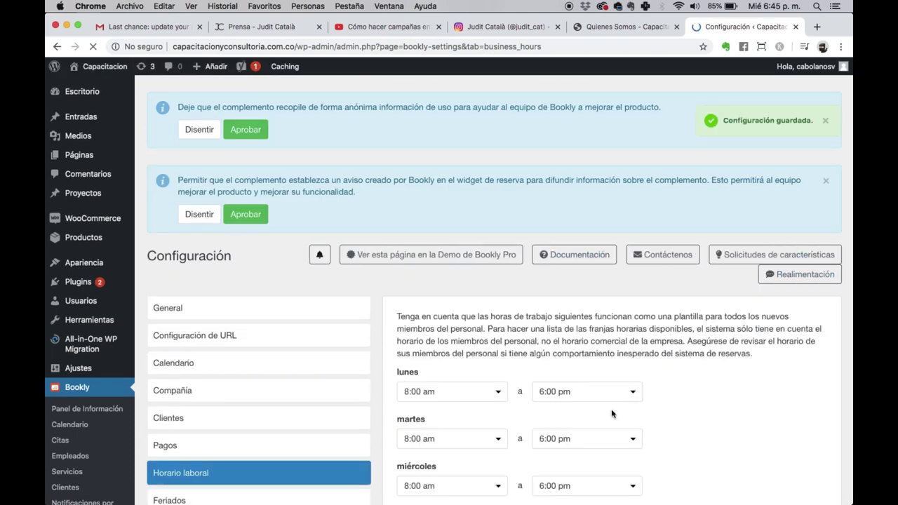
Step: Review the Bookly Compañía company details
scroll(617, 435, down, 5)
scroll(258, 265, up, 10)
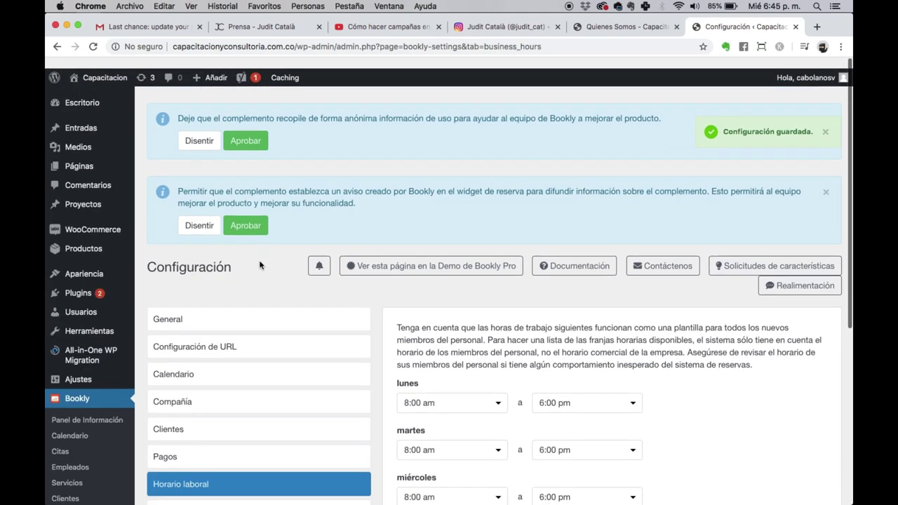
scroll(185, 286, down, 5)
click(160, 282)
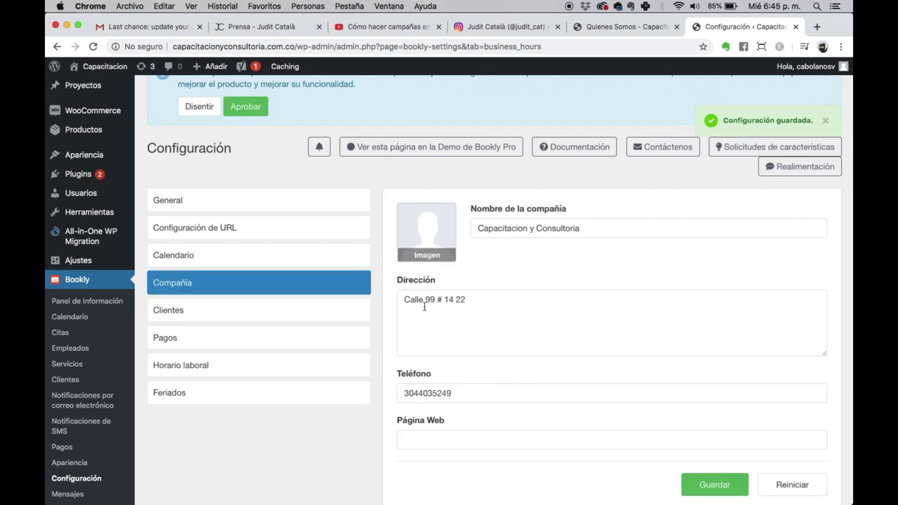
scroll(425, 309, down, 2)
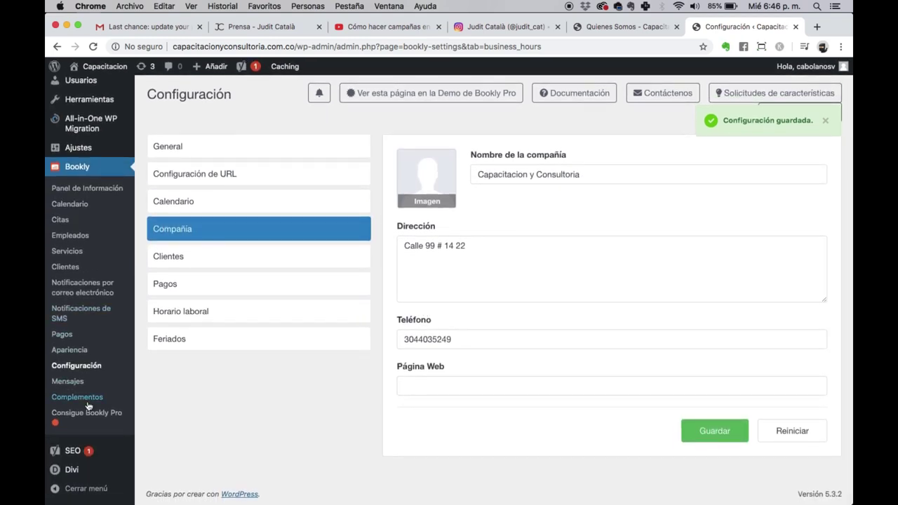
Step: Browse the Complementos catalogue, listing Bookly Pro at $89.00 and Service Extras at $49.00
click(99, 398)
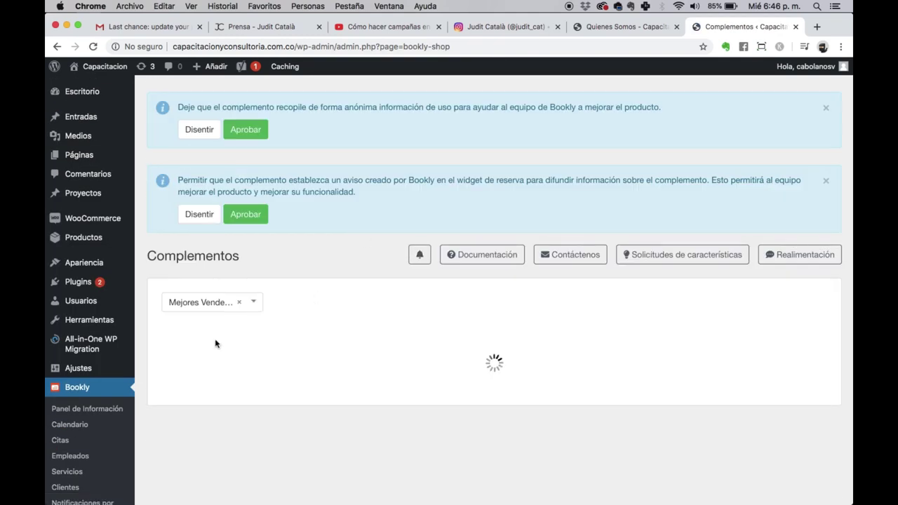
scroll(217, 343, down, 2)
scroll(363, 394, down, 3)
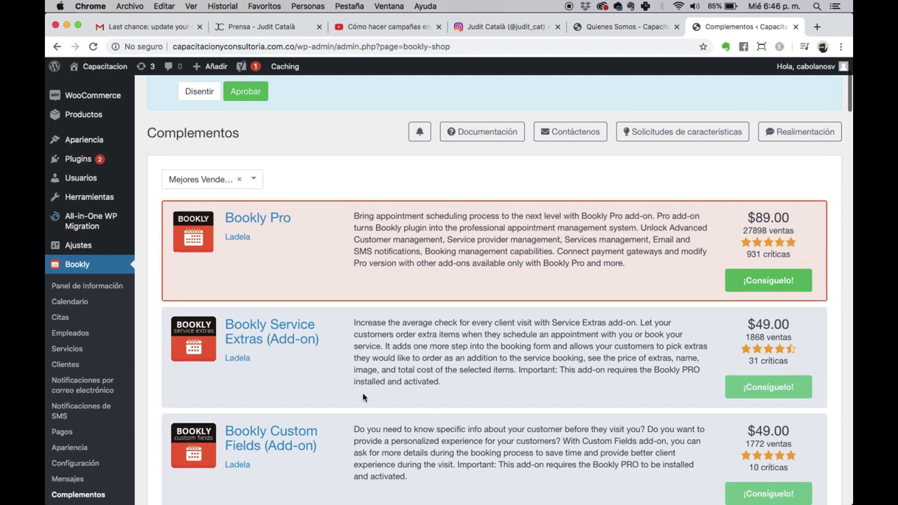
scroll(363, 395, up, 5)
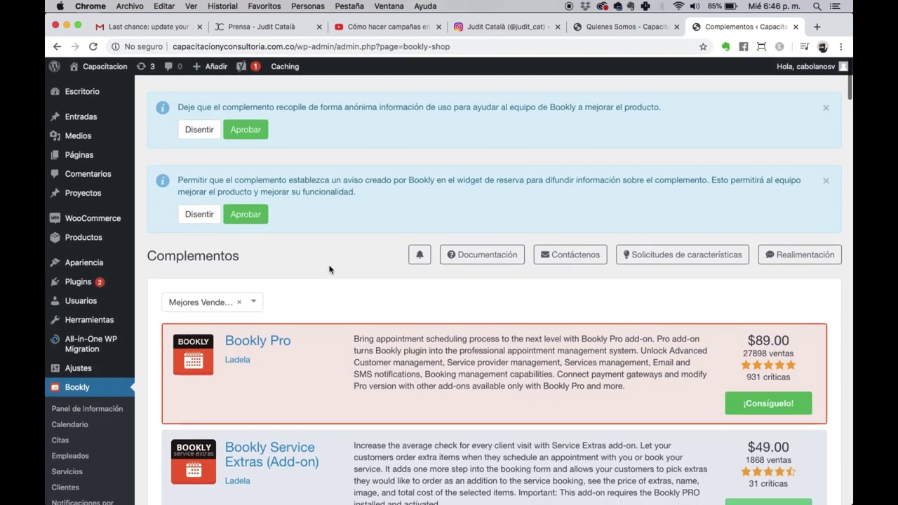
scroll(51, 406, down, 4)
scroll(77, 383, down, 5)
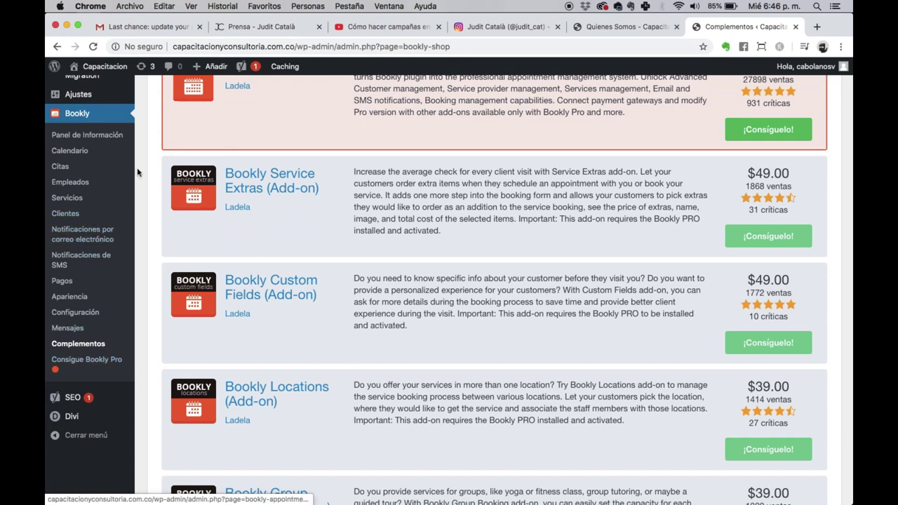
click(93, 136)
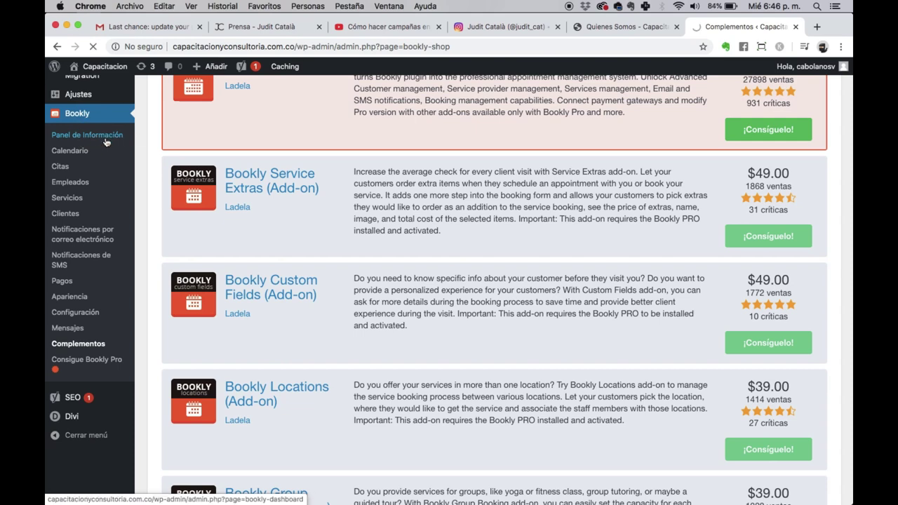
Step: Check the Panel de Información stats: 0 appointments and $0,00 income
scroll(586, 192, up, 5)
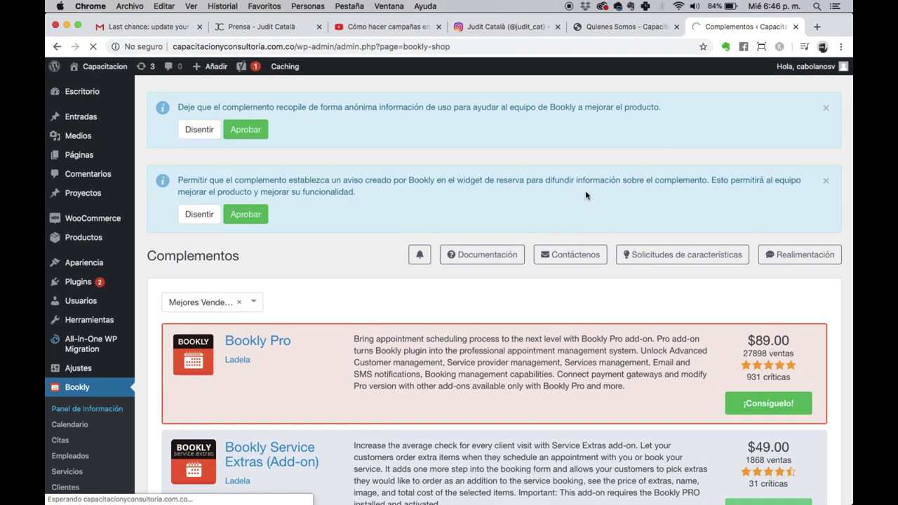
scroll(585, 190, down, 3)
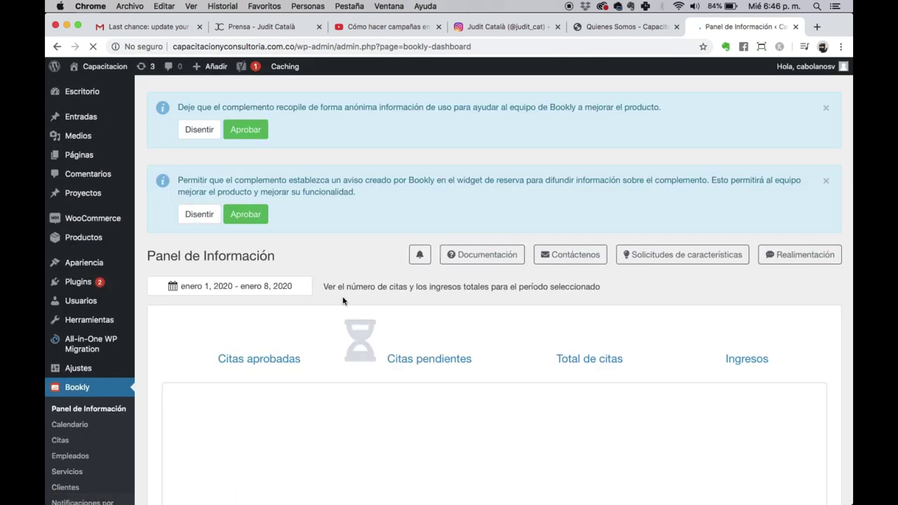
scroll(343, 301, down, 4)
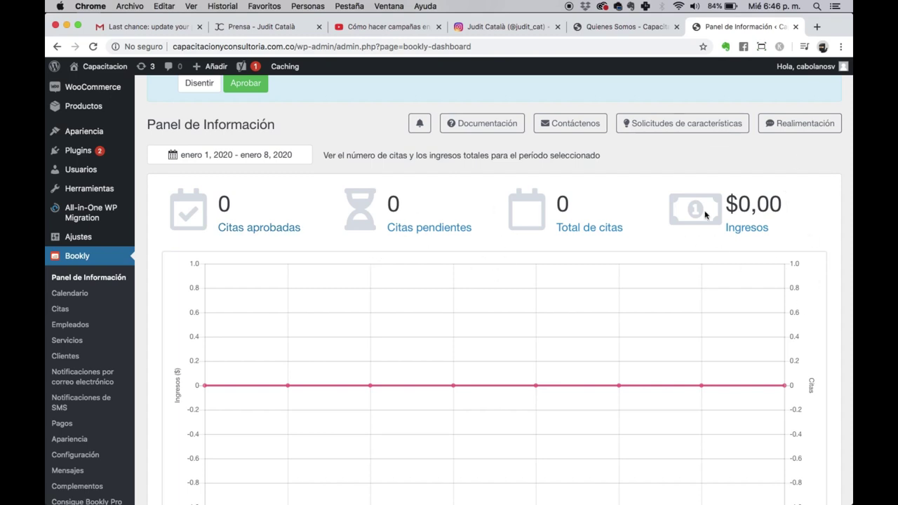
drag(730, 204, 795, 215)
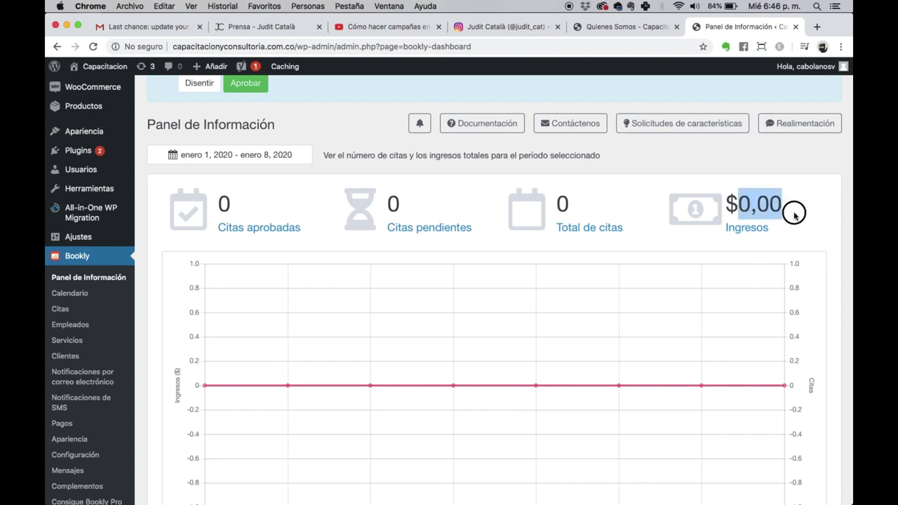
click(796, 216)
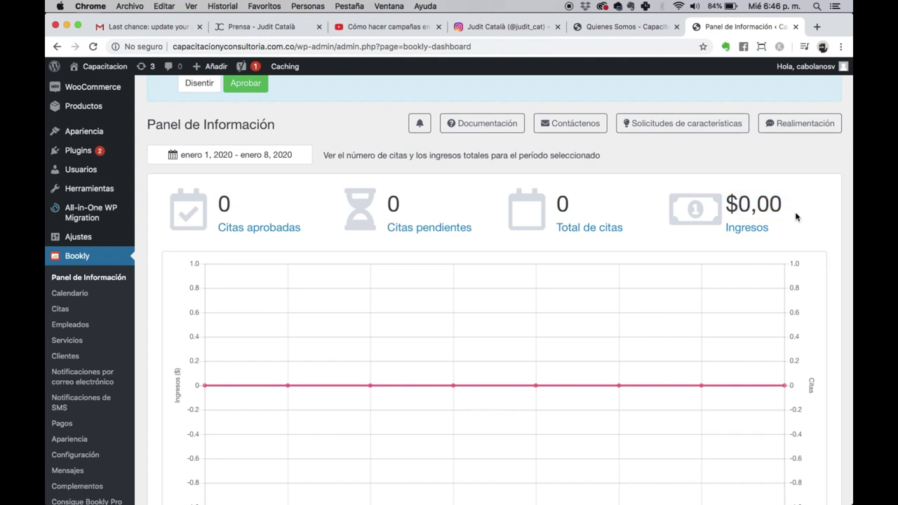
Step: Open the Bookly Calendario page
click(77, 293)
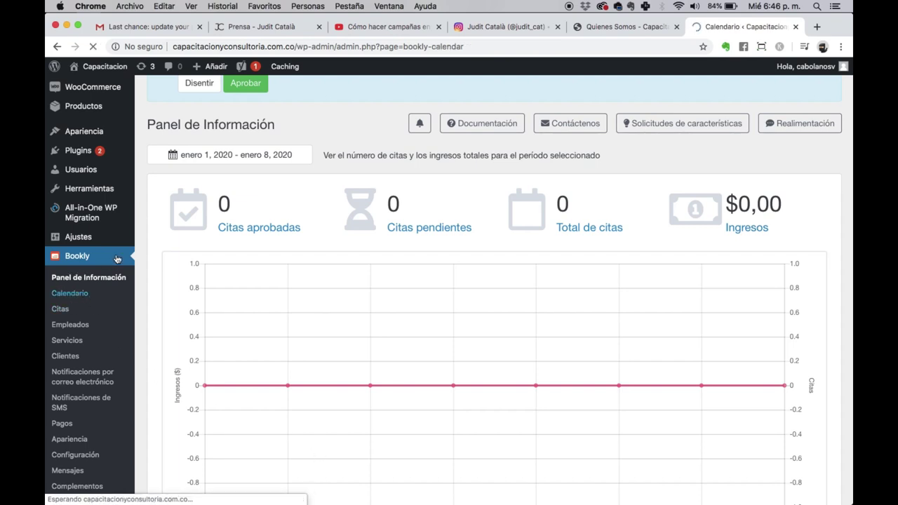
scroll(442, 362, down, 2)
scroll(442, 362, down, 5)
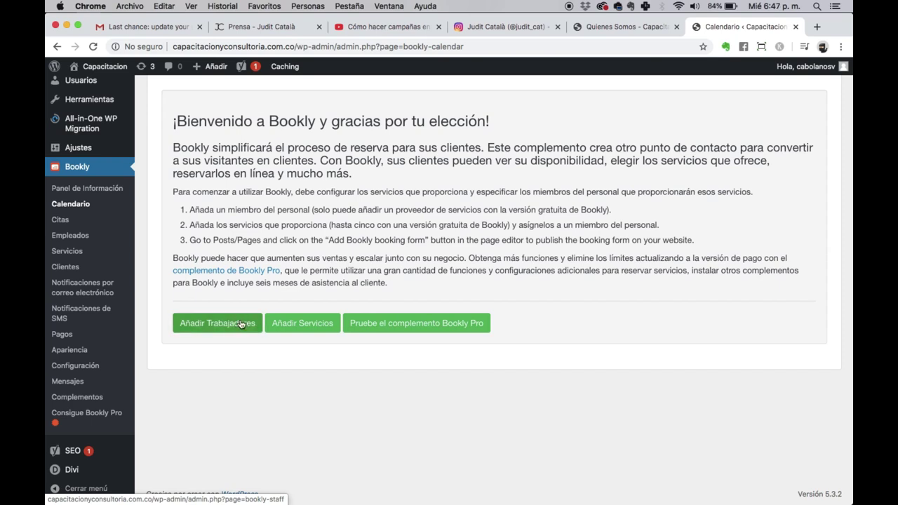
Step: Go to the empty Empleados page via 'Añadir Trabajadores' and start a new staff member
click(232, 317)
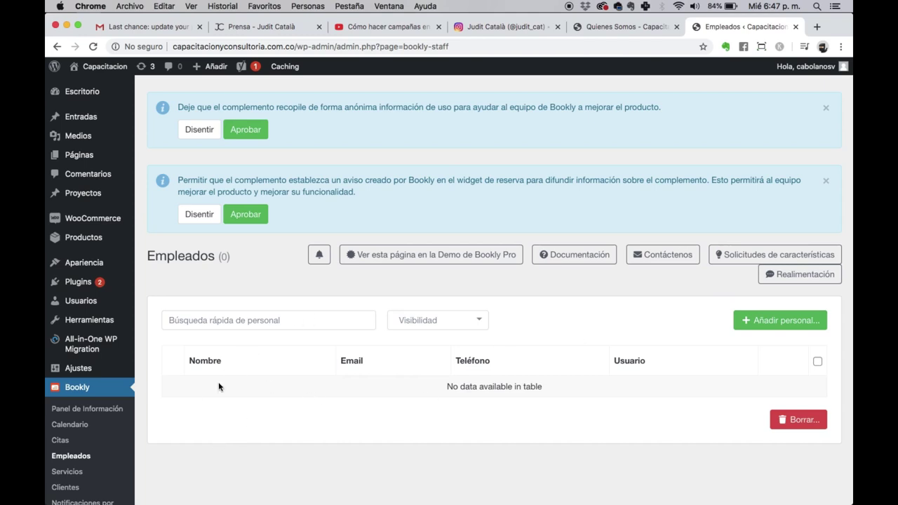
scroll(381, 435, down, 3)
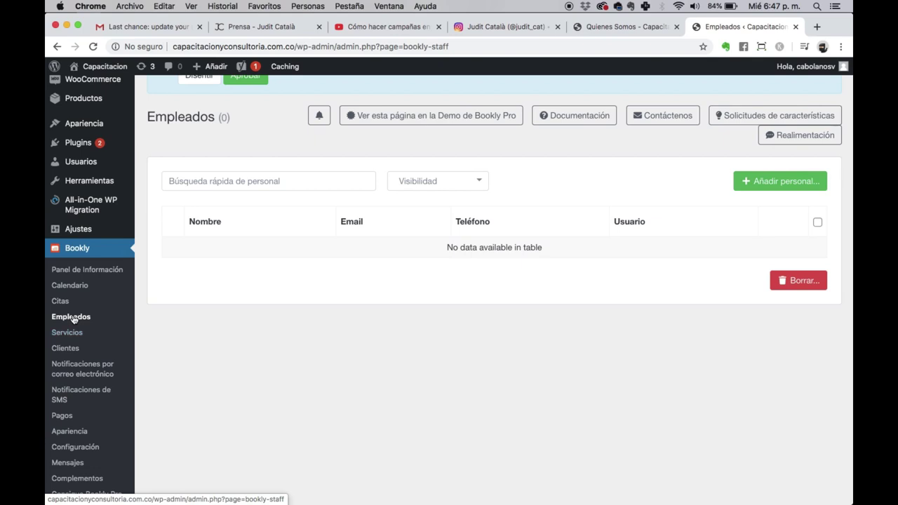
scroll(73, 319, up, 2)
scroll(73, 320, up, 2)
scroll(133, 288, down, 4)
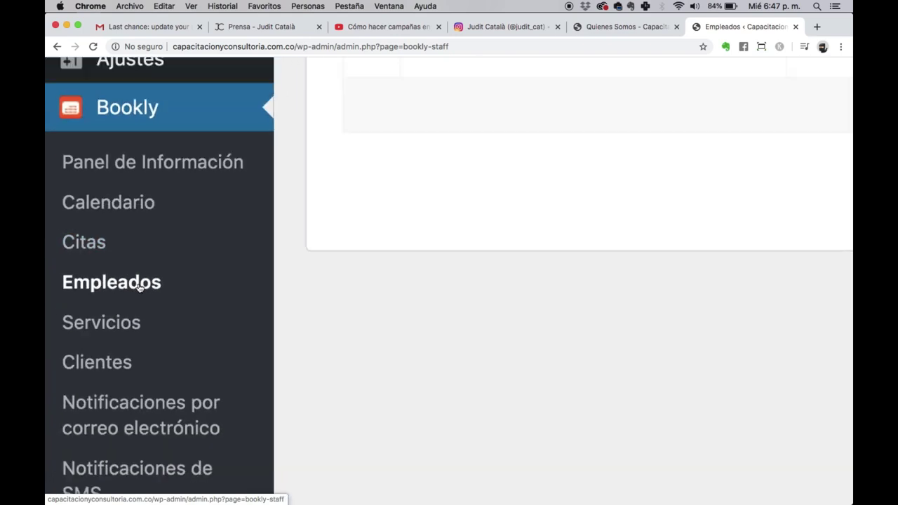
click(779, 147)
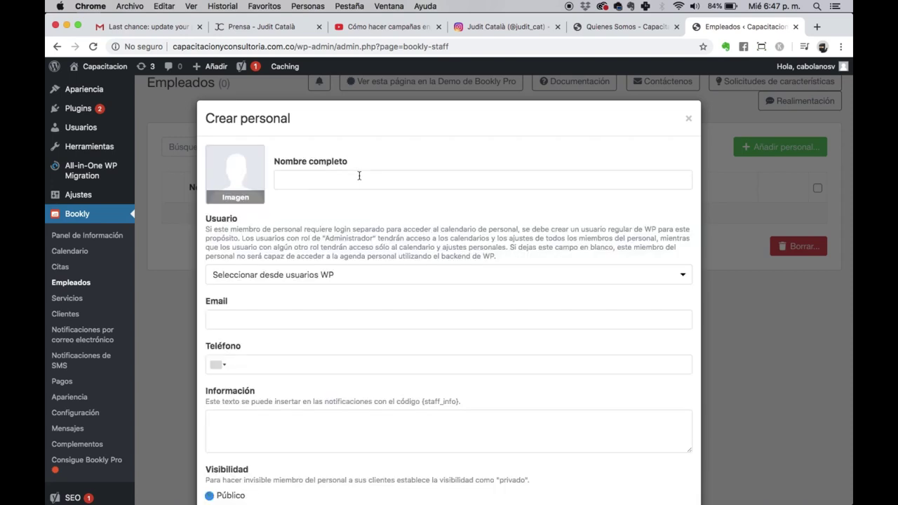
Step: Enter the staff member's full name, e-mail and phone number
click(359, 176)
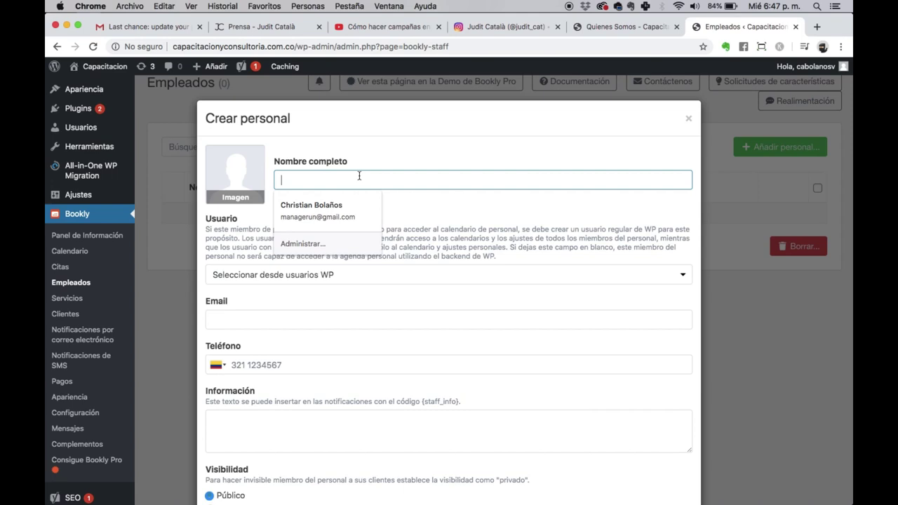
text(Juan Carlos)
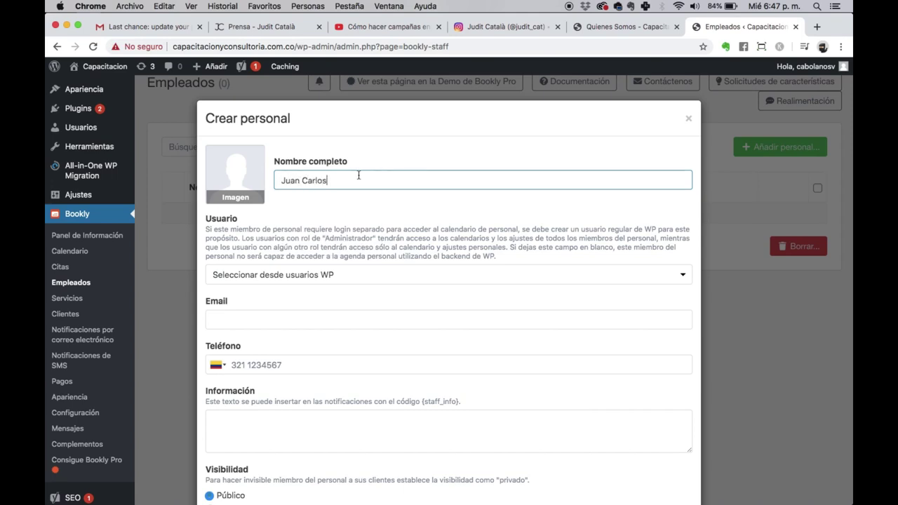
click(300, 325)
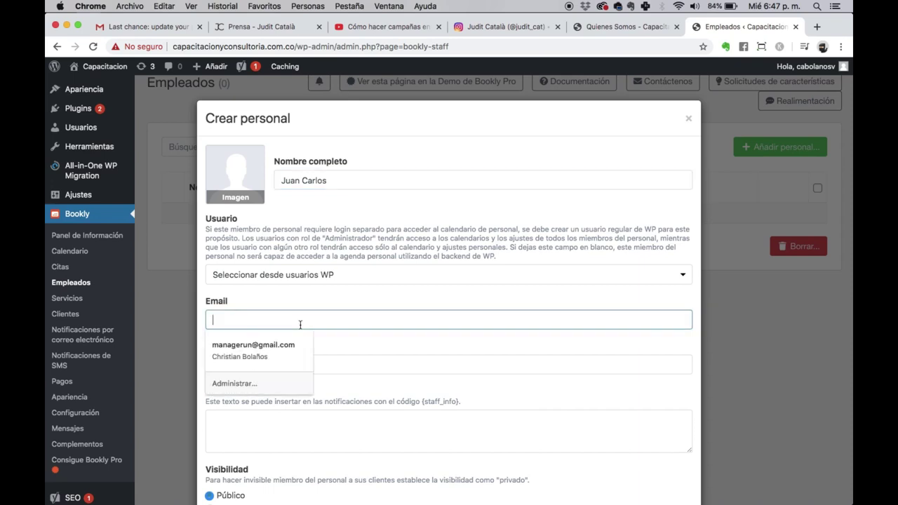
text(i)
key(BackSpace)
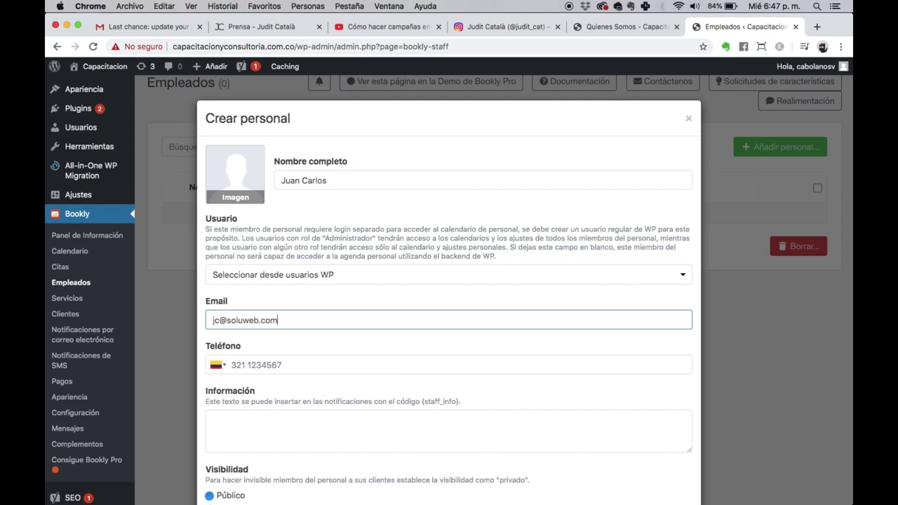
click(311, 373)
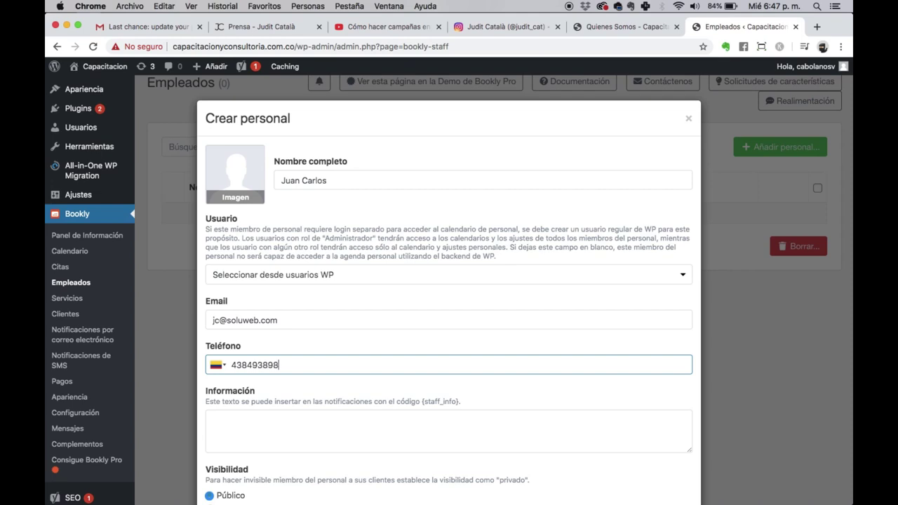
scroll(311, 367, down, 3)
Step: Add placeholder Información text and save the new staff member
click(294, 352)
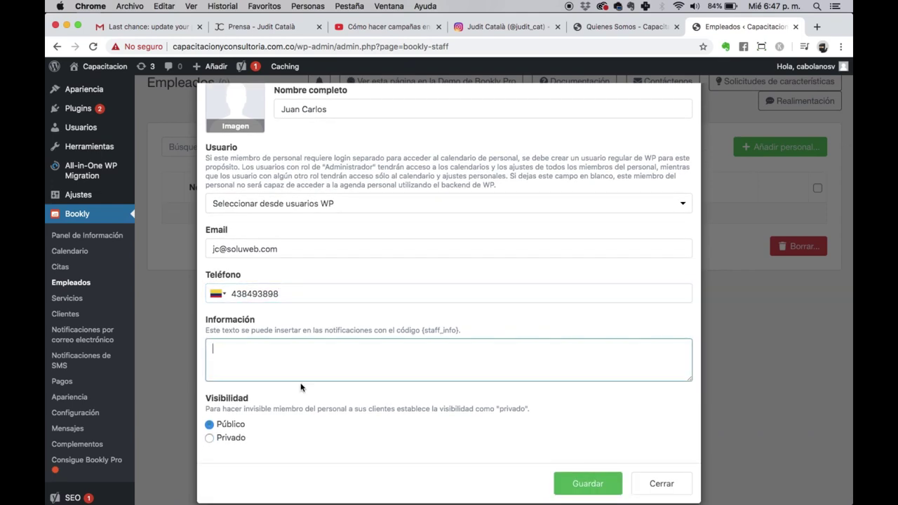
text(hfdjhsjkfhzjk fsn f)
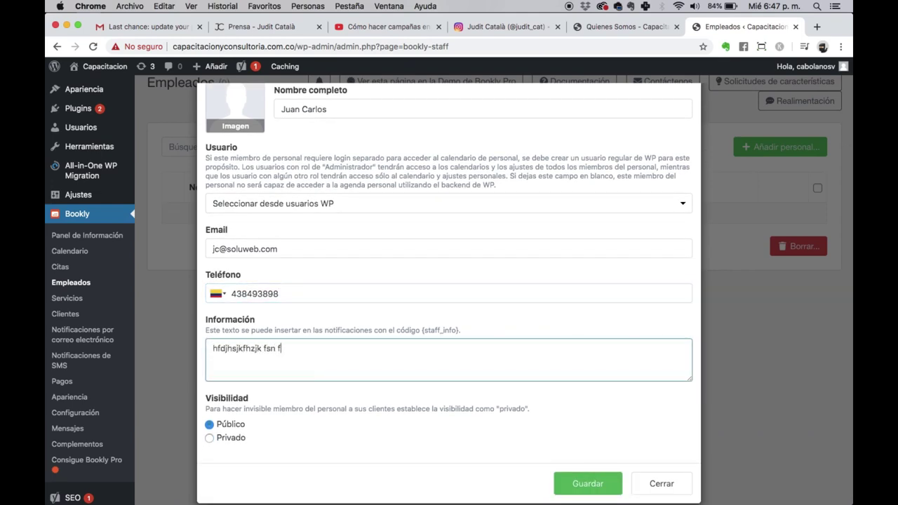
text(sdjfnsdjfnsdjkf ns . fnsdf jdsnfj sd)
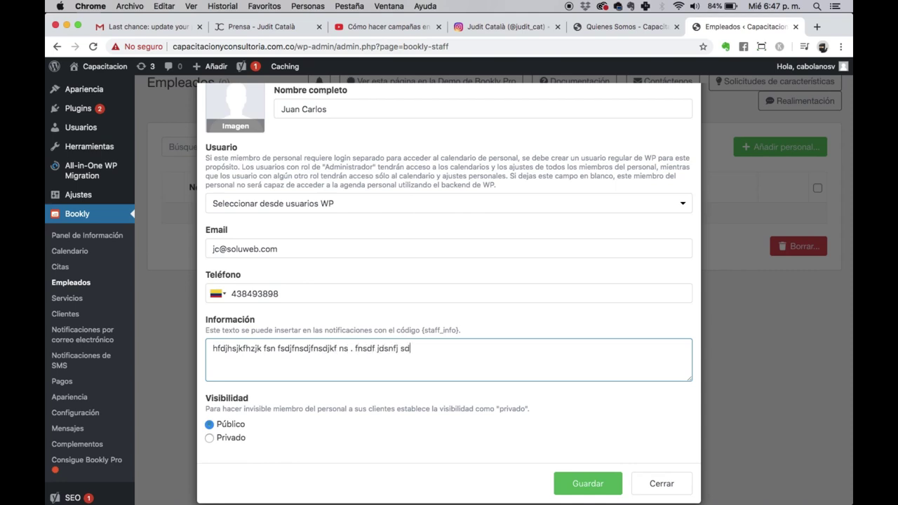
text(nfjsdnfjsdnfjsdkfn snjd fds)
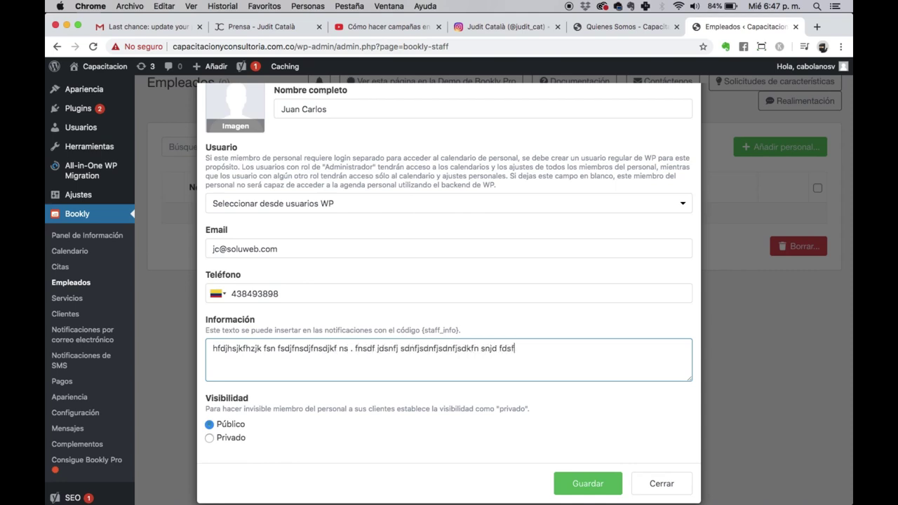
text(f)
scroll(107, 501, down, 1)
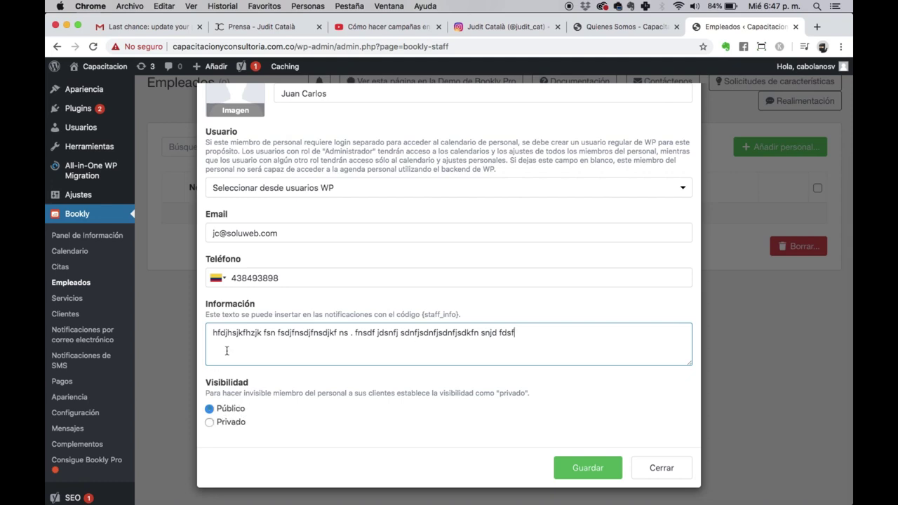
scroll(262, 311, up, 3)
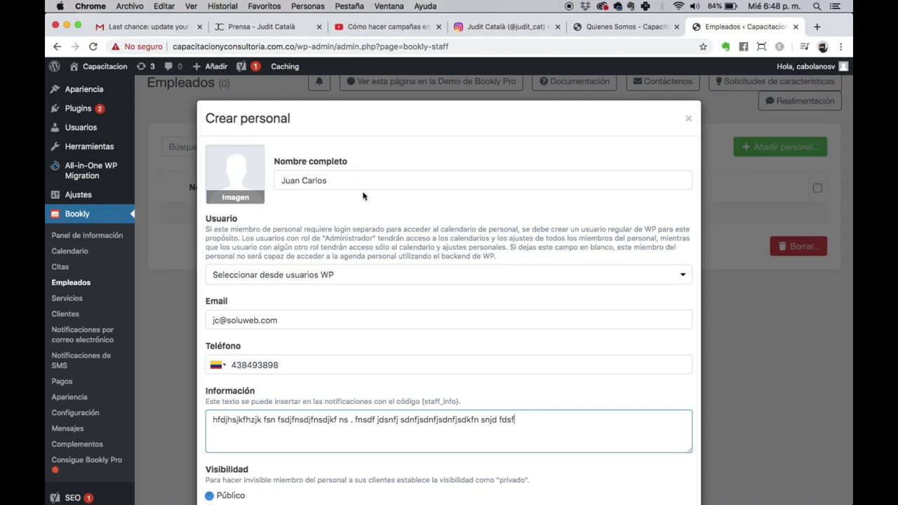
scroll(363, 195, down, 3)
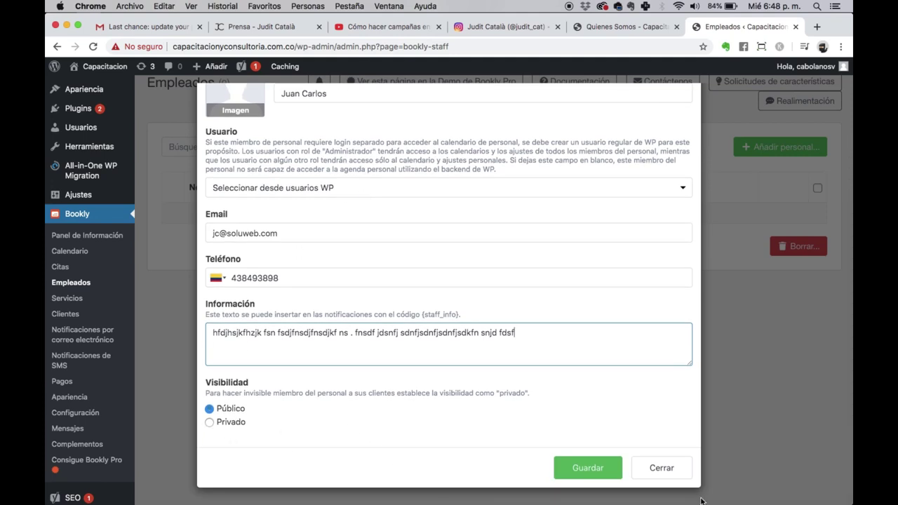
click(593, 468)
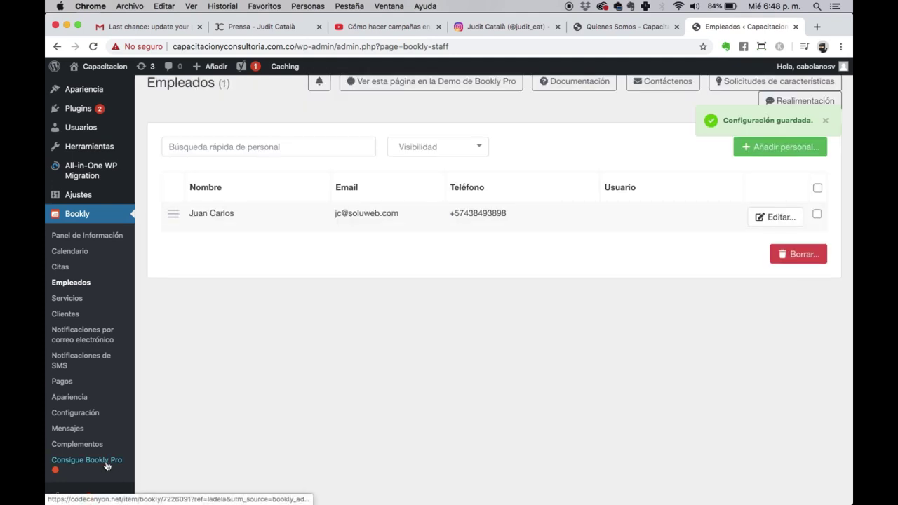
scroll(735, 318, up, 5)
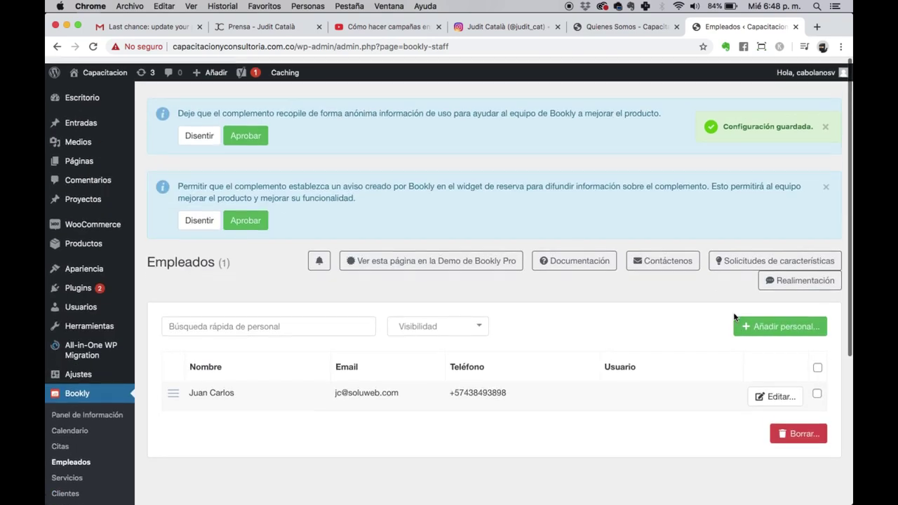
Step: Try adding a second staff member, hit the Pro-only notice, and open 'Consigue Bookly Pro'
click(791, 321)
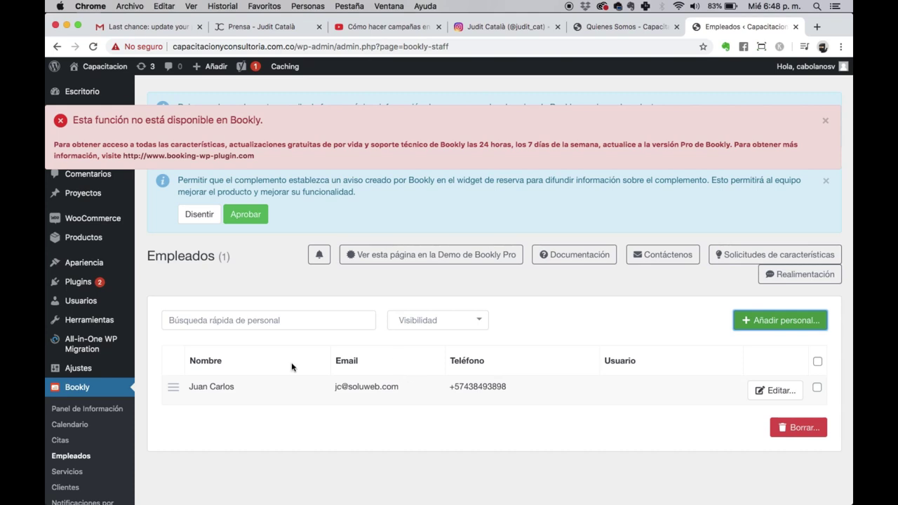
scroll(291, 362, down, 5)
click(74, 423)
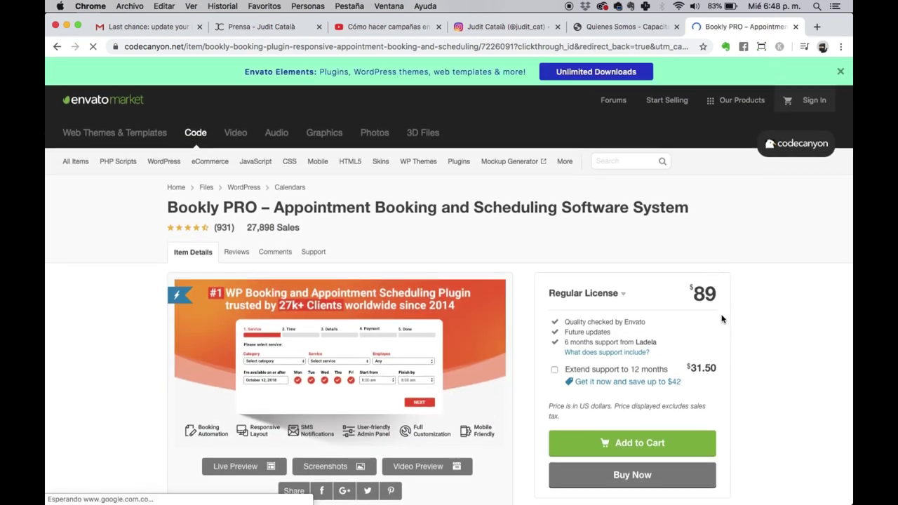
Step: Scroll through the Bookly PRO listing on CodeCanyon
scroll(700, 298, up, 5)
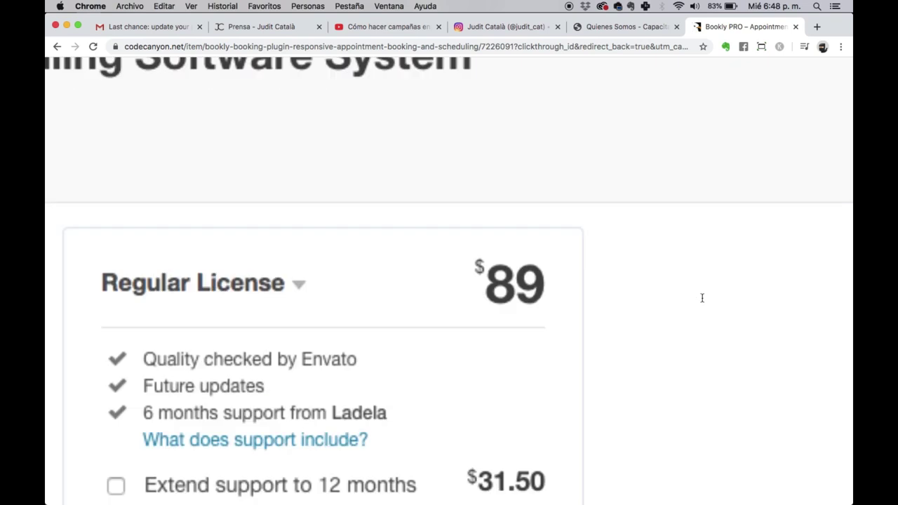
scroll(700, 297, down, 5)
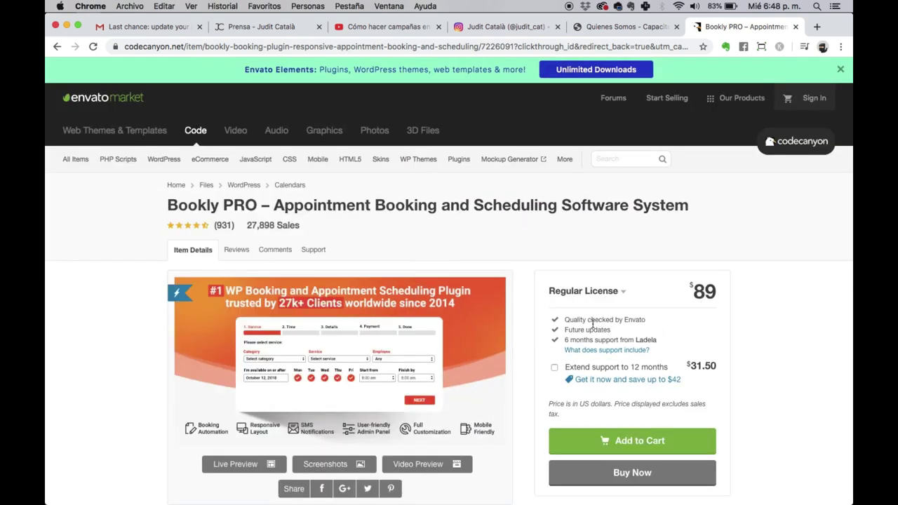
scroll(583, 337, down, 1)
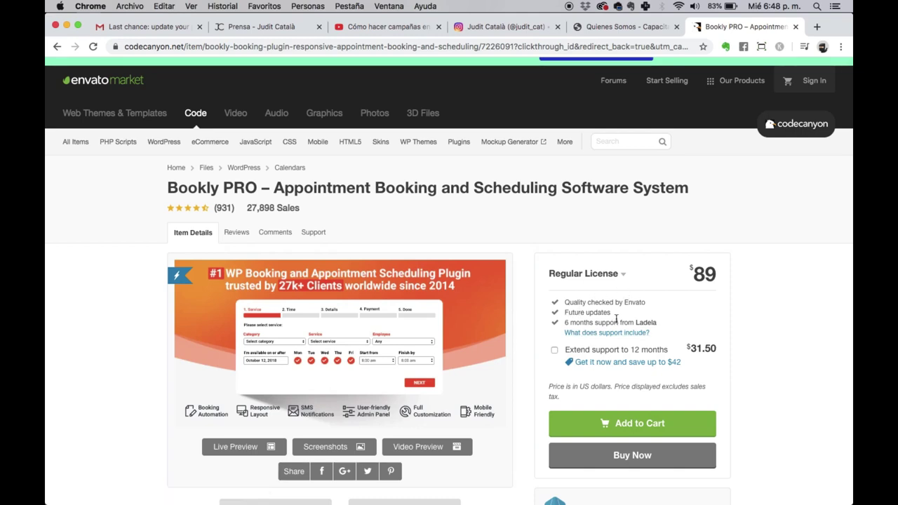
scroll(616, 319, down, 4)
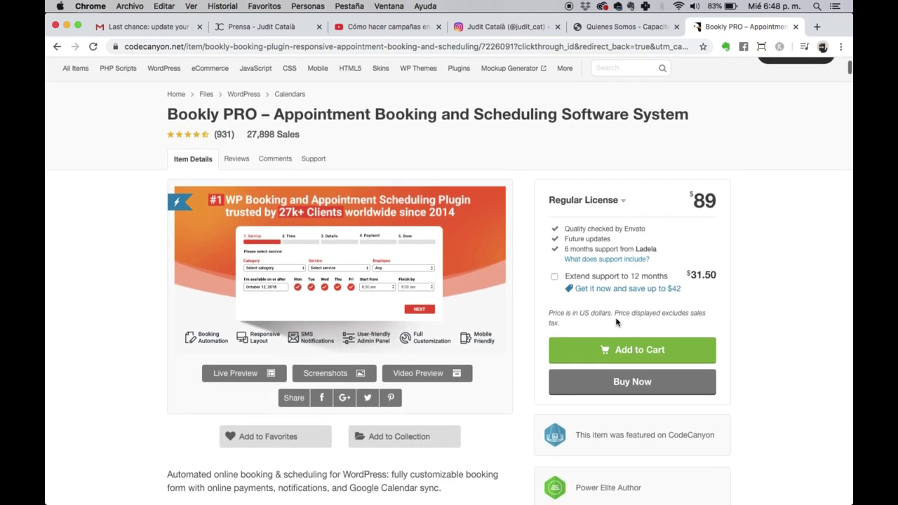
scroll(616, 322, down, 10)
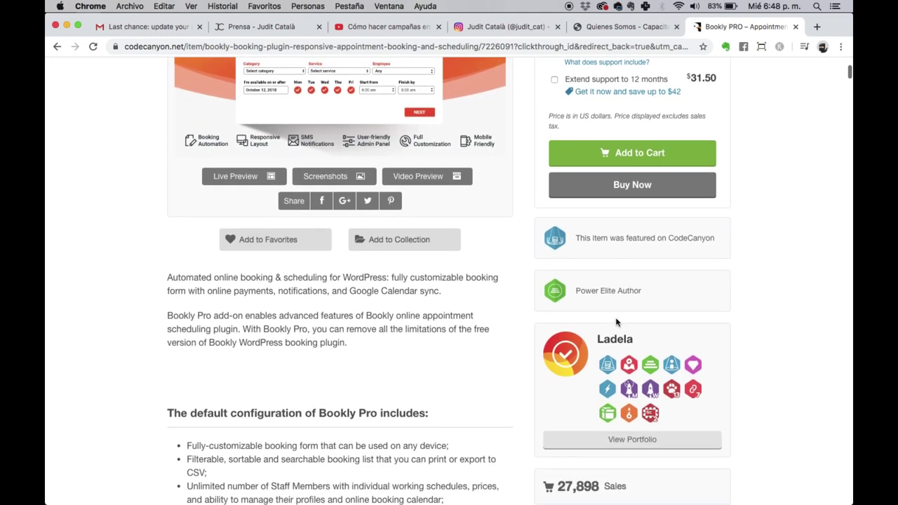
scroll(616, 320, down, 5)
scroll(624, 344, up, 7)
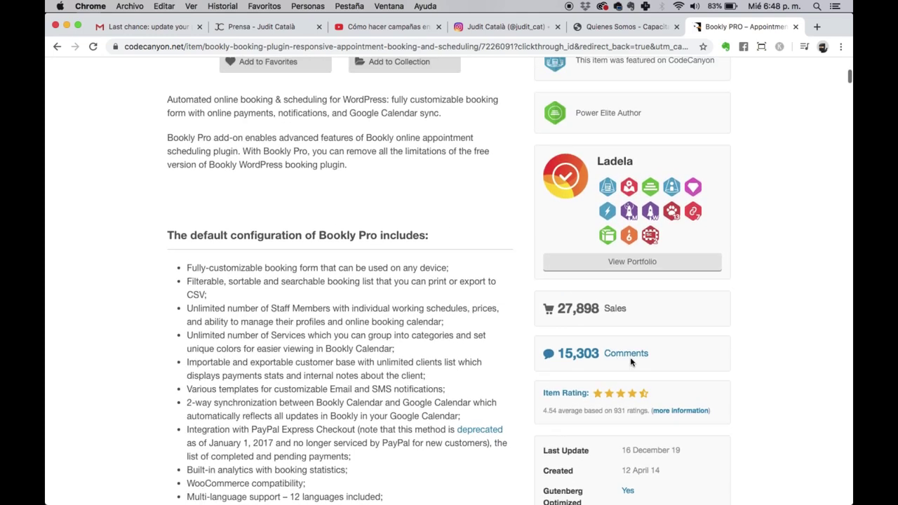
scroll(631, 361, down, 2)
scroll(631, 362, up, 13)
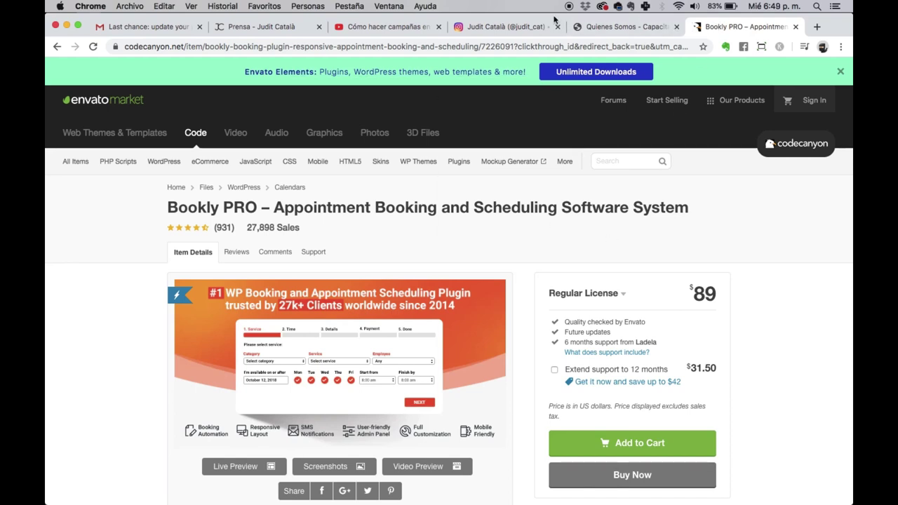
Step: Glance at the Quienes Somos tab, then go back to the Bookly Empleados page
click(590, 30)
click(737, 32)
click(57, 46)
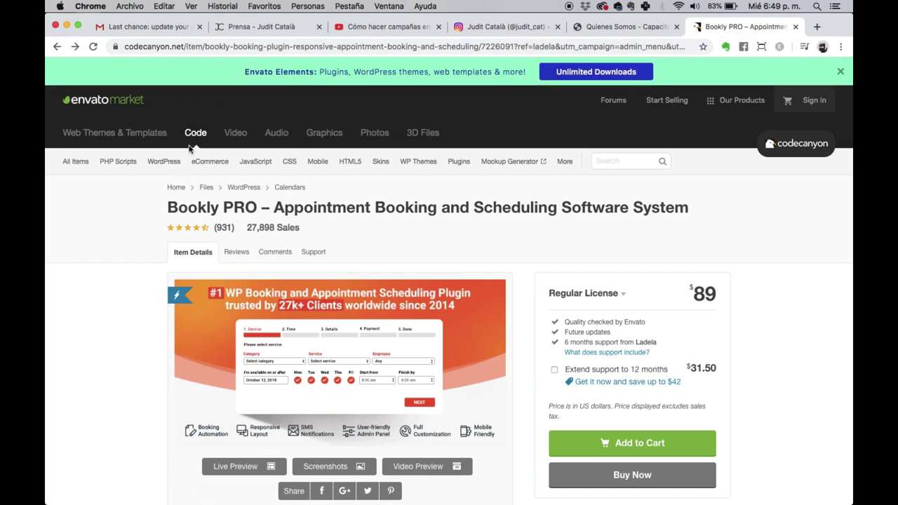
click(56, 47)
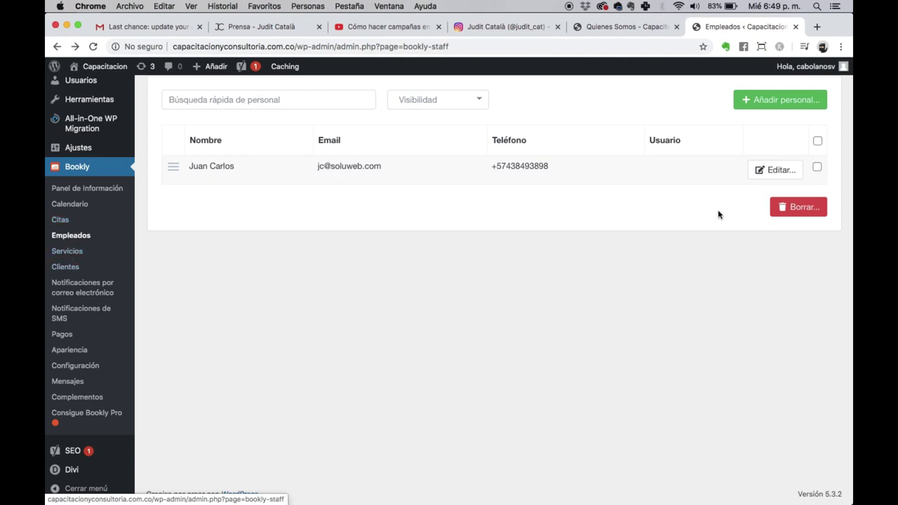
Step: Open Bookly's Servicios page and its Categorías manager
click(75, 252)
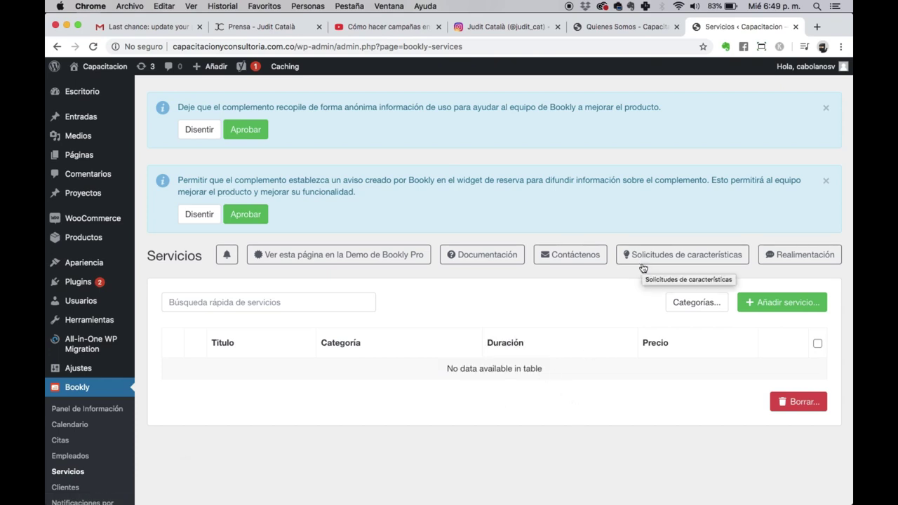
click(701, 311)
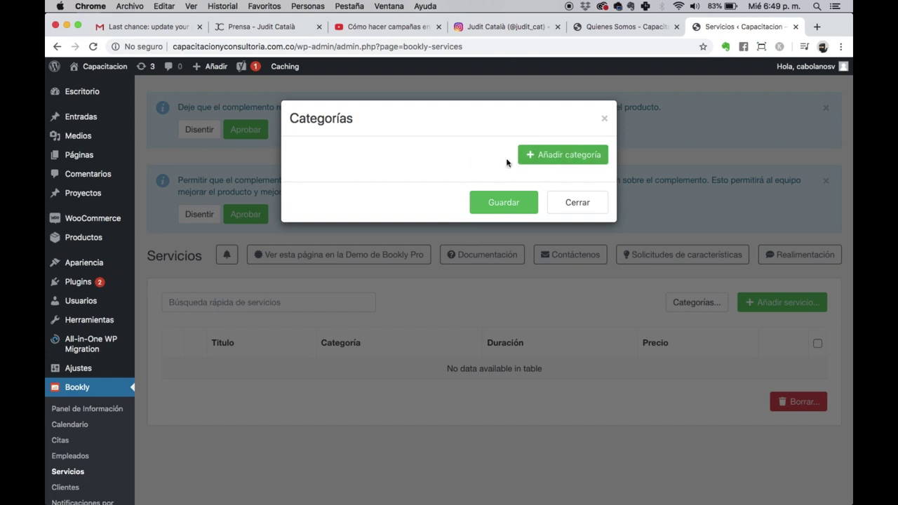
Step: Add and save the Peluqueria service category
click(555, 163)
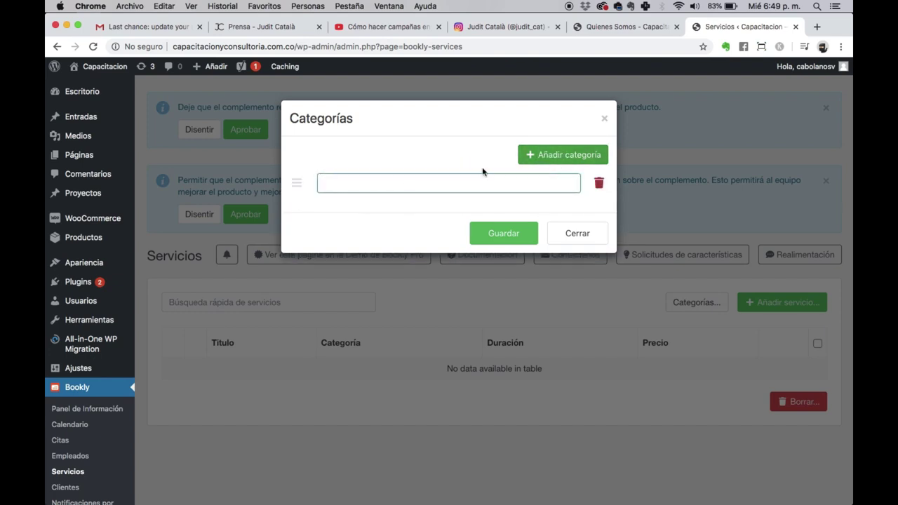
text(Peluqu)
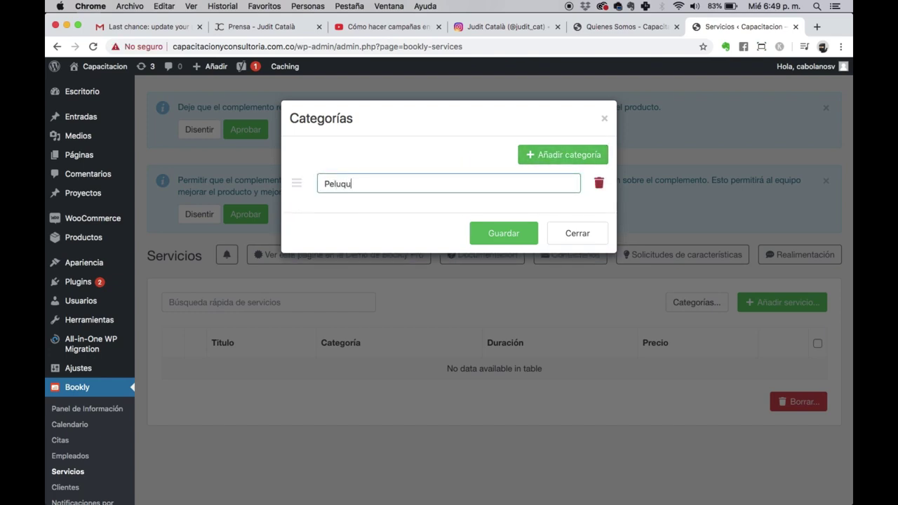
click(508, 233)
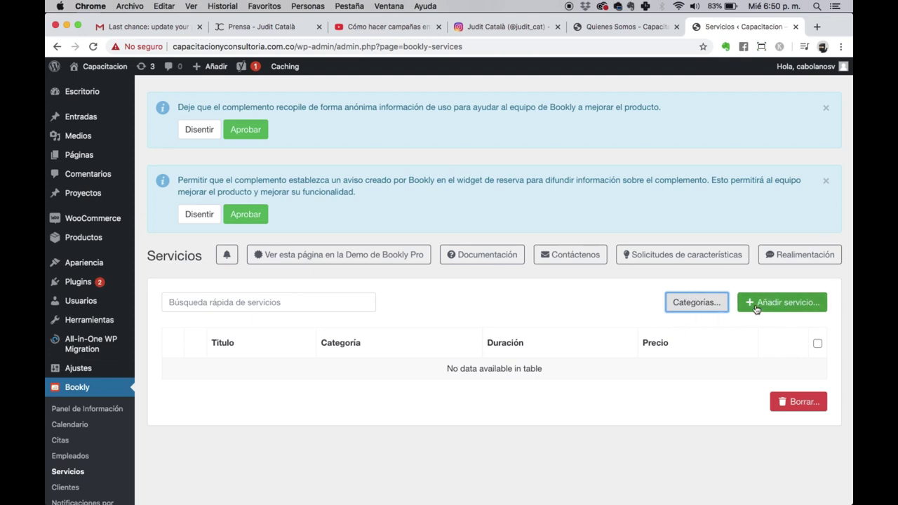
click(756, 309)
click(578, 214)
Step: Add and save the Barberia service category
click(692, 306)
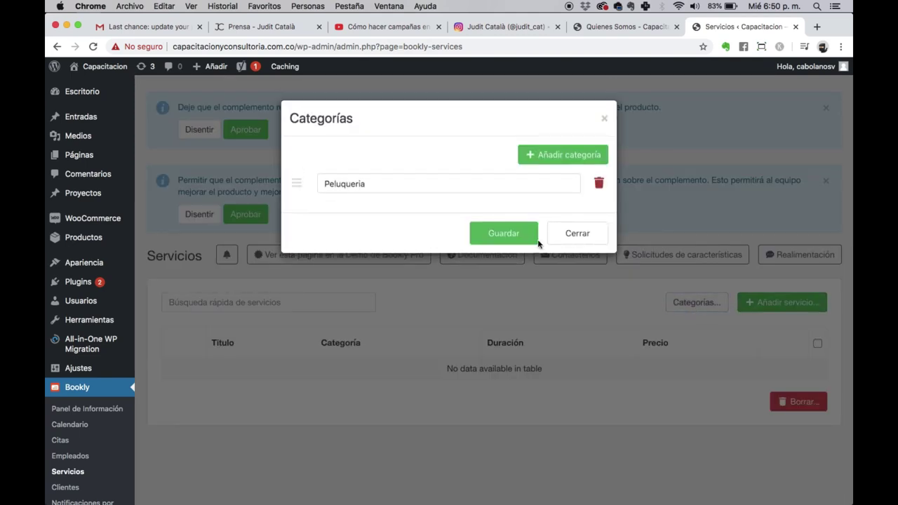
click(548, 156)
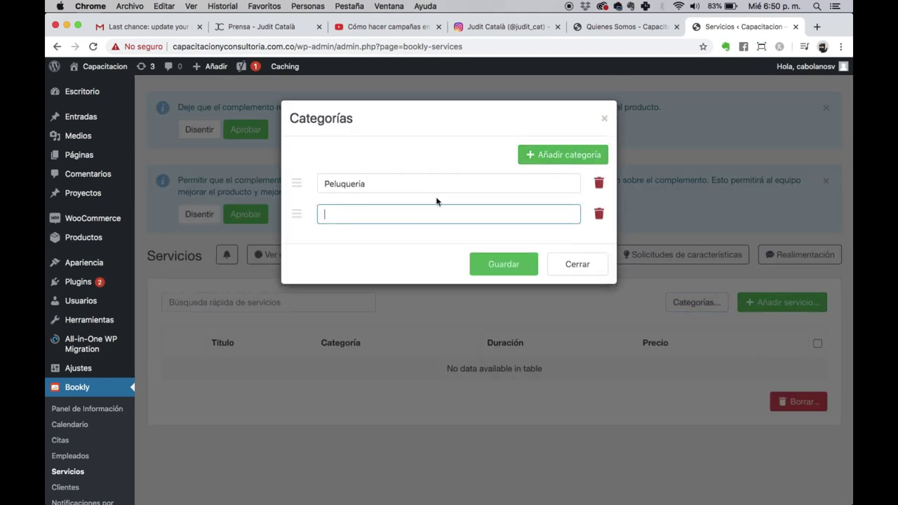
text(Barberia)
click(511, 264)
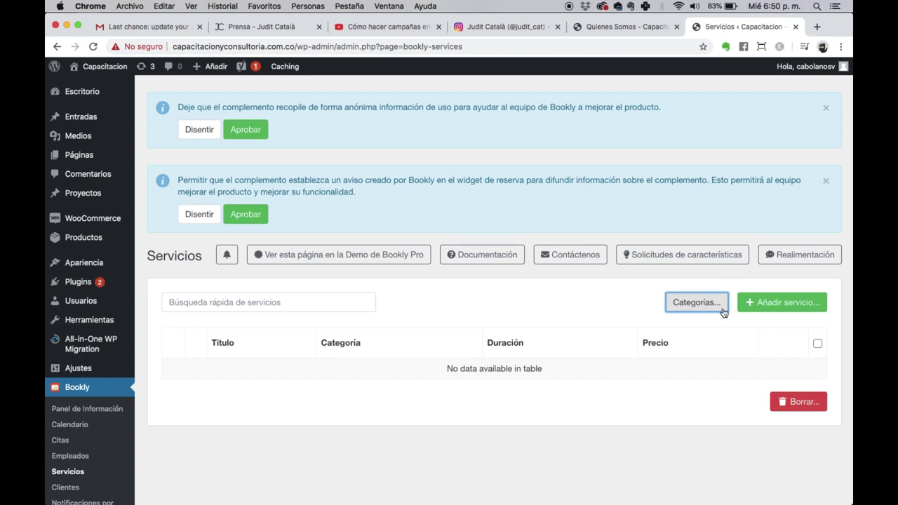
click(759, 306)
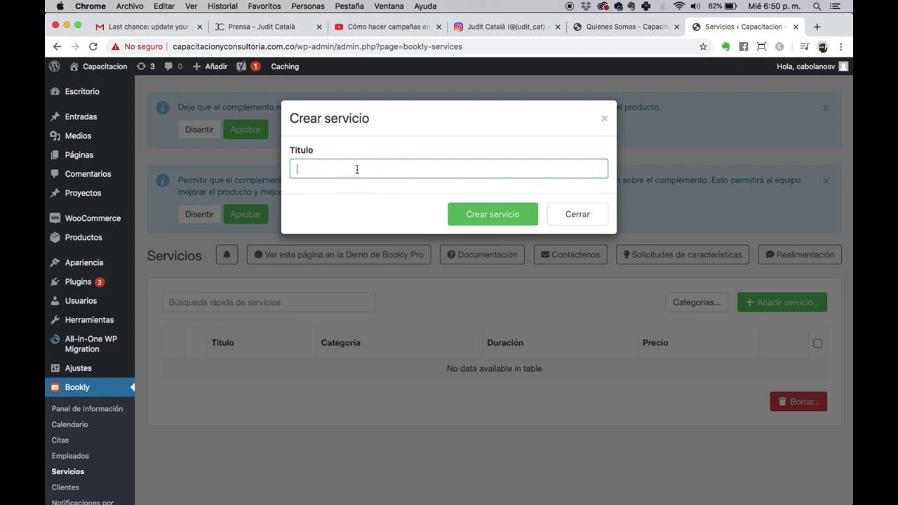
Step: Create the Corte Masculina service and open it for editing
text(Corte Masculina)
click(501, 223)
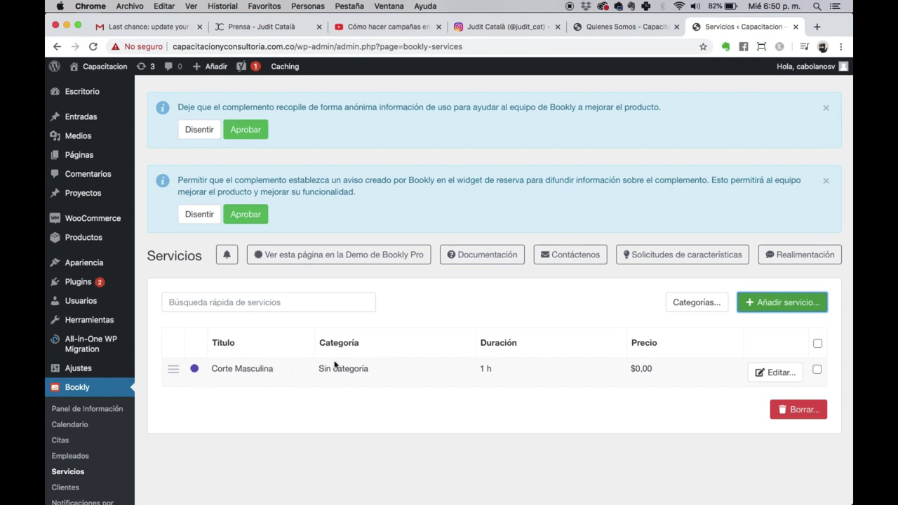
click(765, 372)
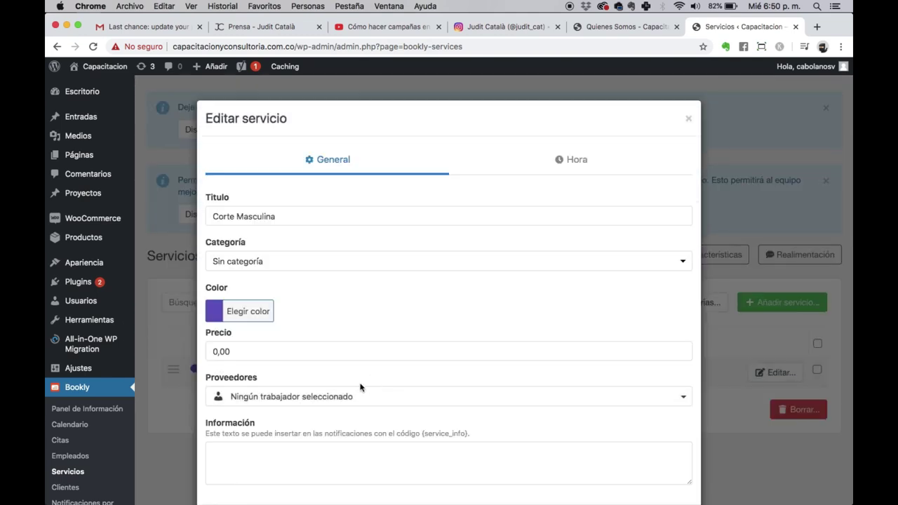
Step: Put the service in the Peluqueria category and rename it Corte Masculino
click(293, 255)
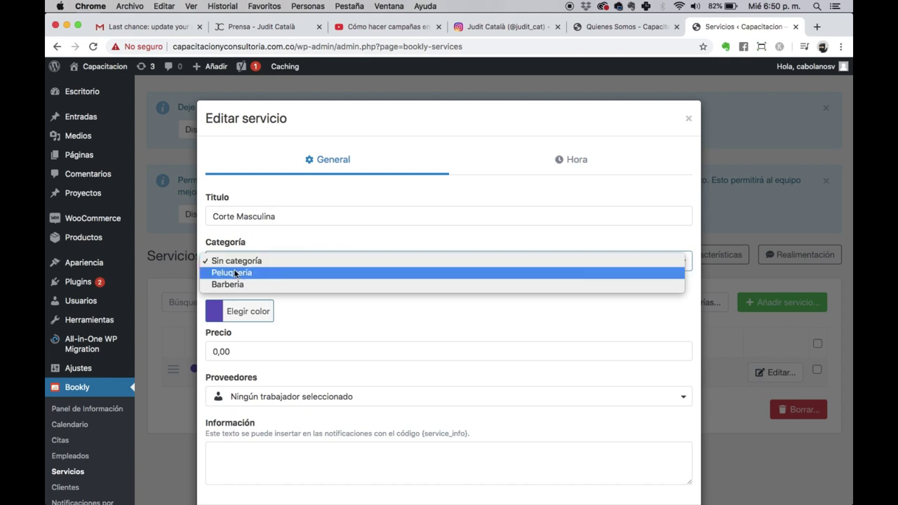
click(239, 273)
click(275, 217)
key(BackSpace)
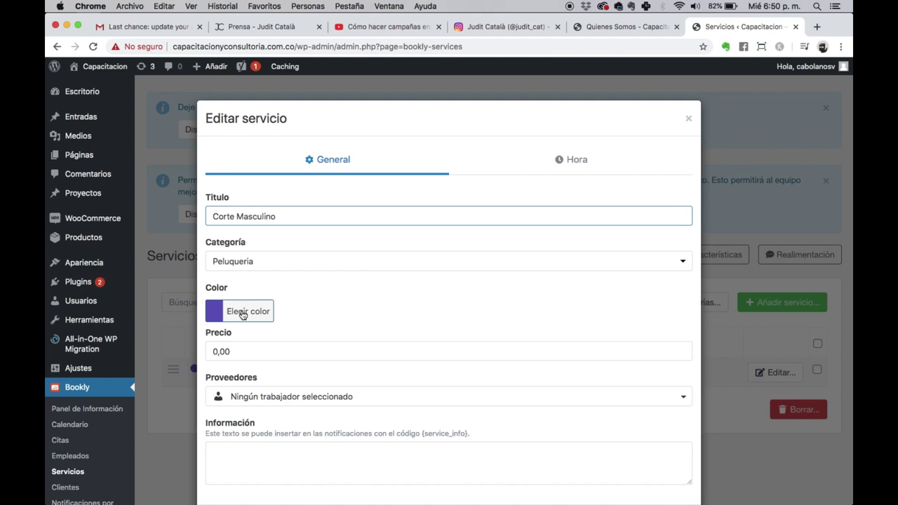
Step: Price the service at 15000 and assign all staff as providers
click(231, 350)
double_click(230, 350)
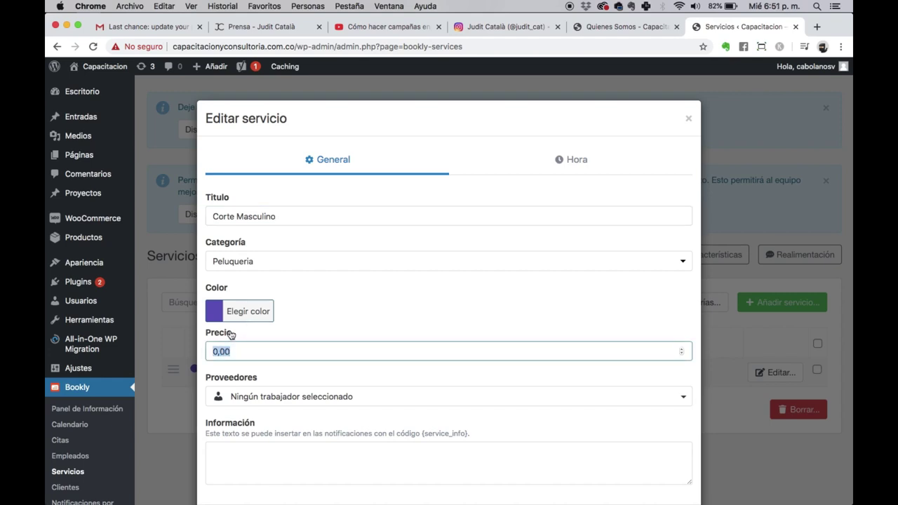
text(15000)
scroll(306, 326, down, 2)
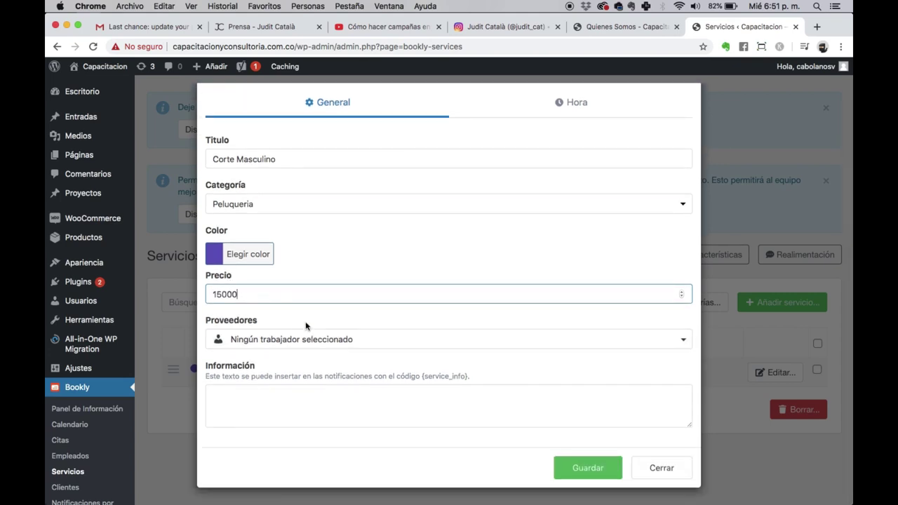
click(281, 340)
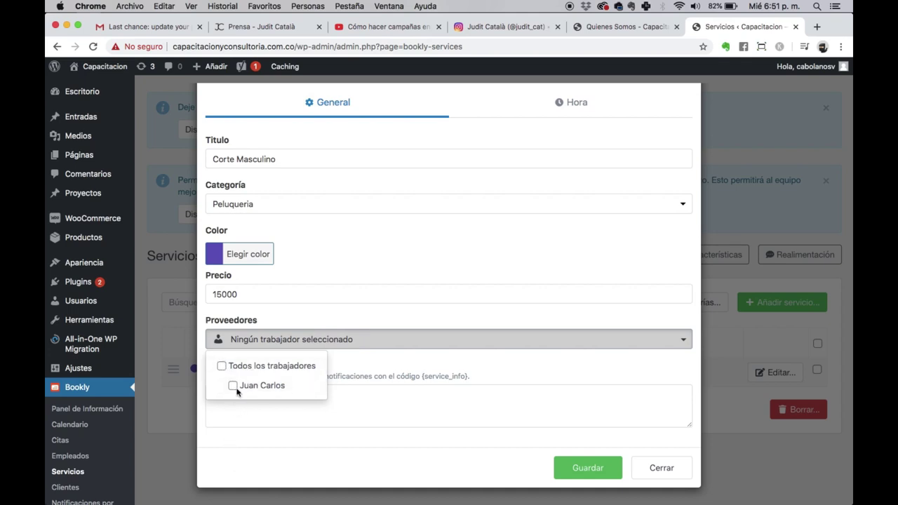
click(232, 385)
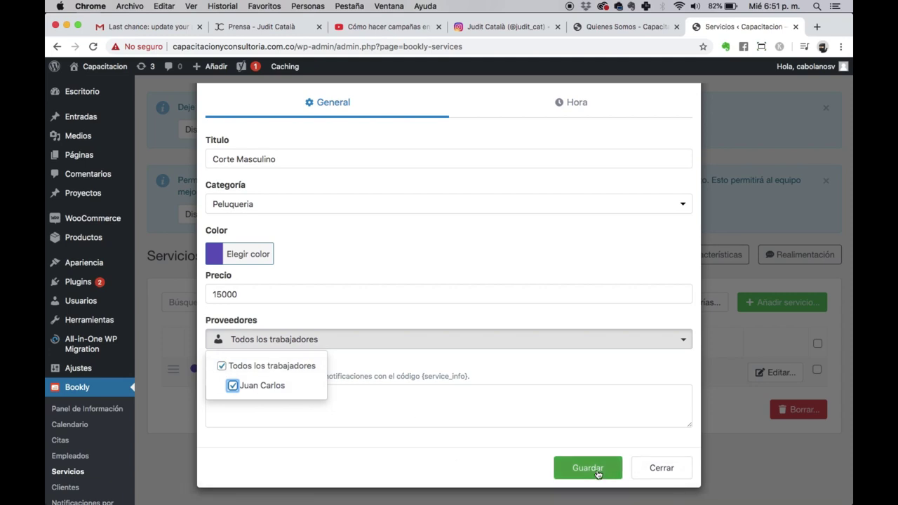
click(574, 105)
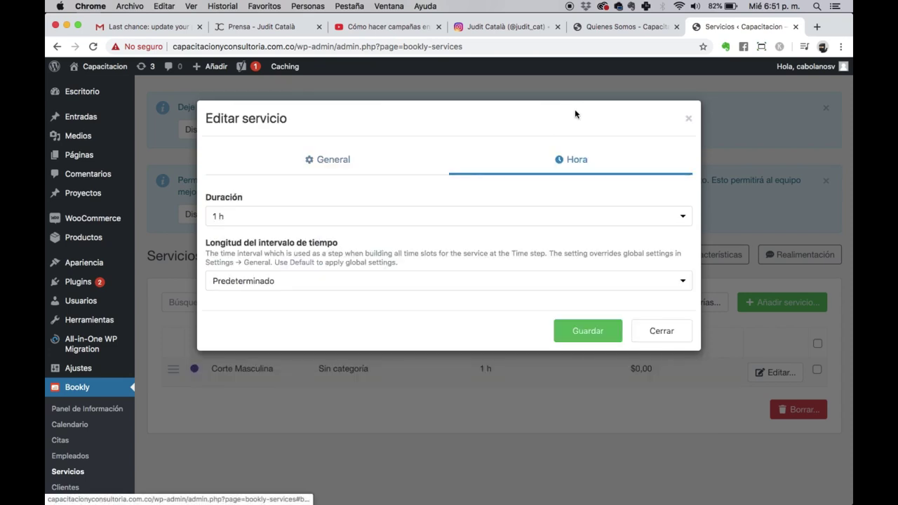
Step: Keep the 1 h duration, save Corte Masculino, and apply the changes to staff settings
click(248, 224)
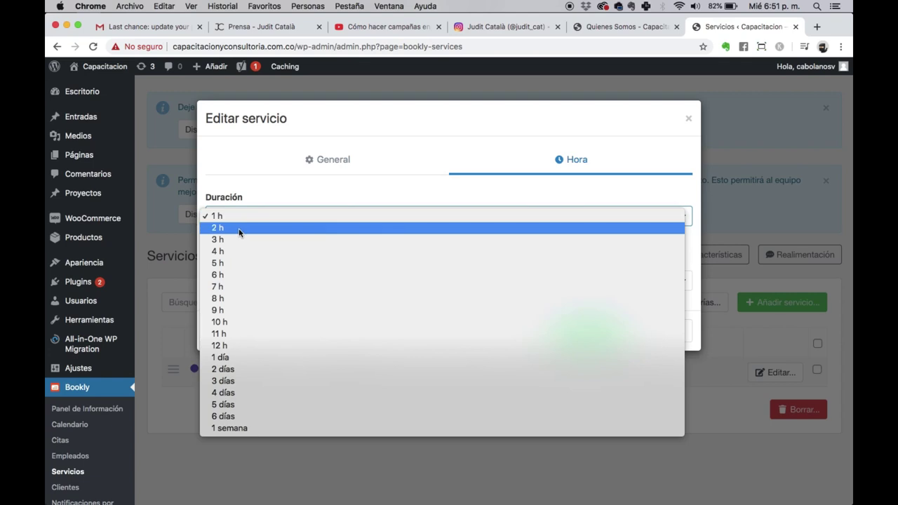
click(234, 163)
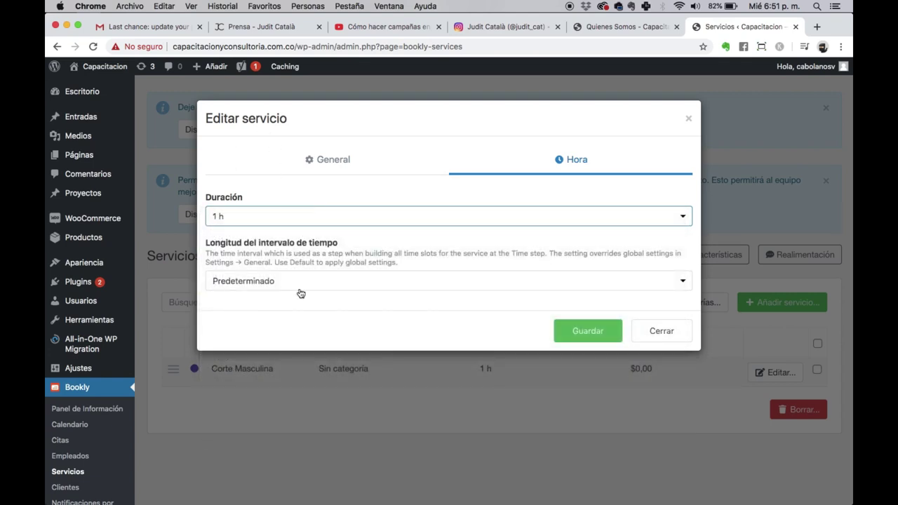
click(582, 326)
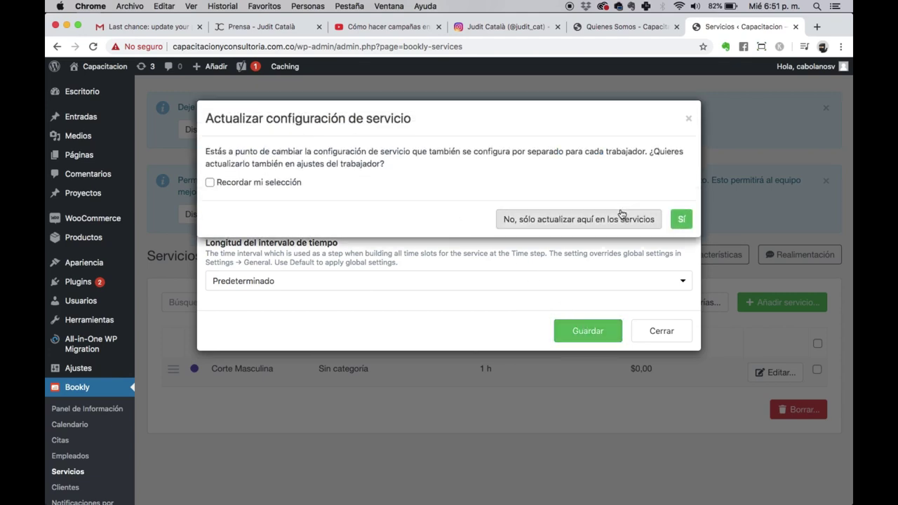
click(679, 223)
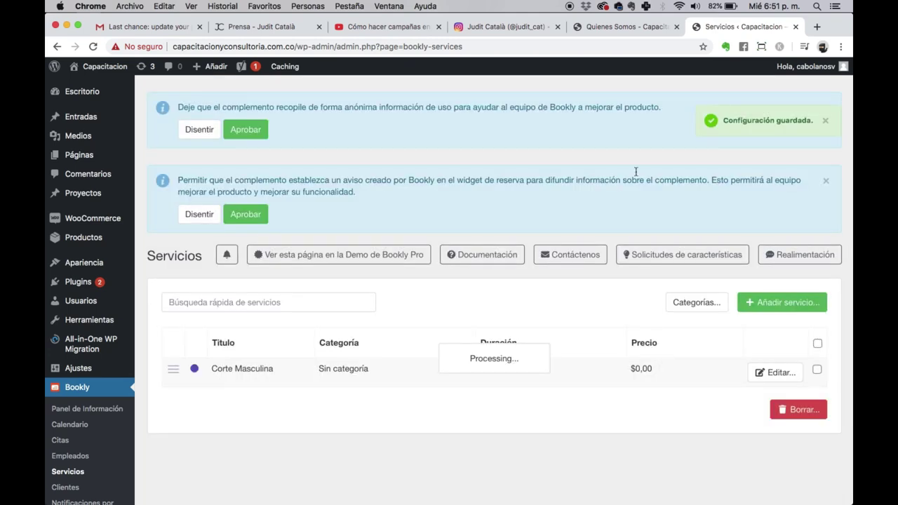
Step: Create the Corte de Barba service and put it in the Barbería category
click(798, 306)
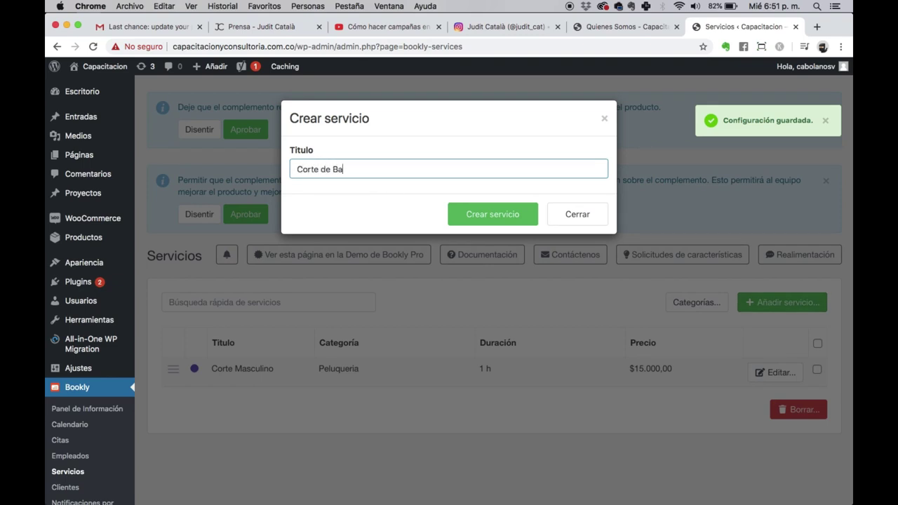
click(491, 215)
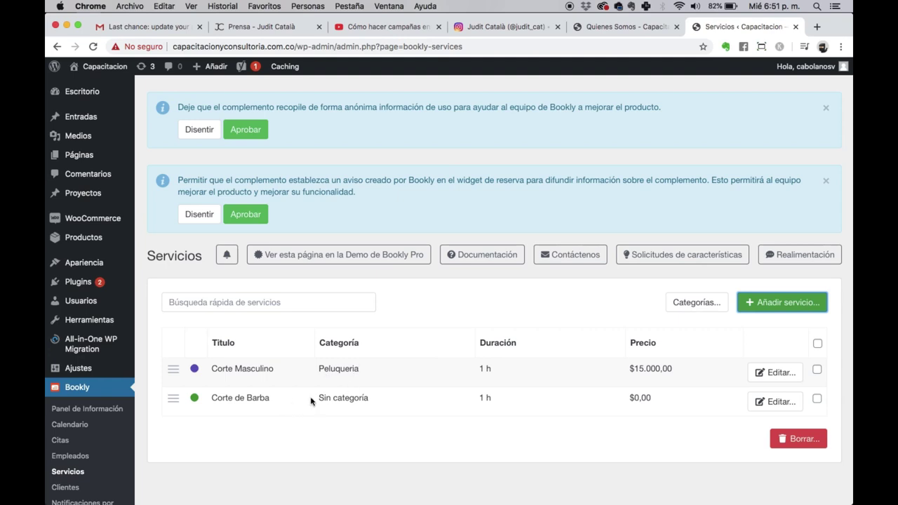
click(778, 402)
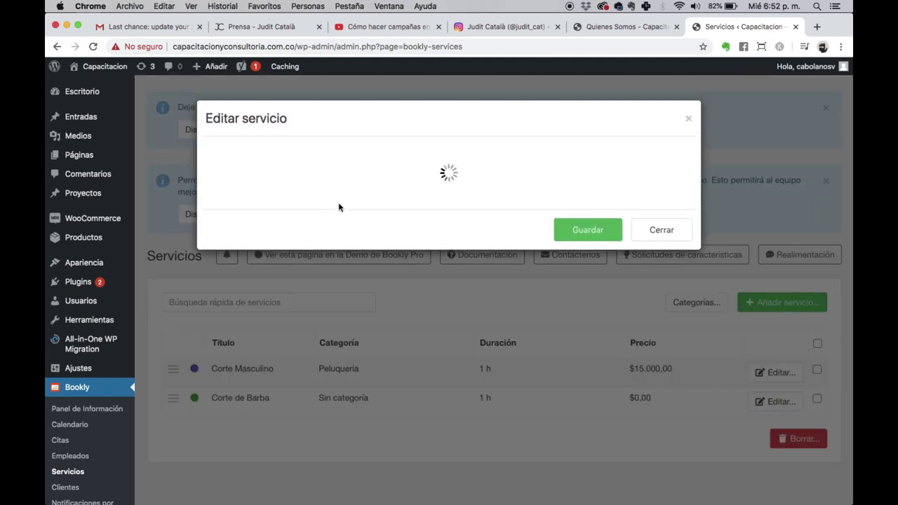
click(343, 169)
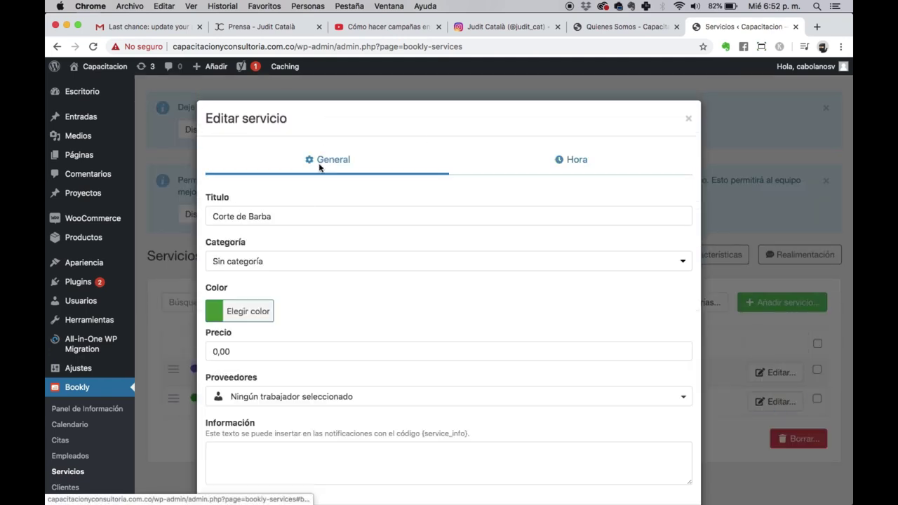
click(251, 265)
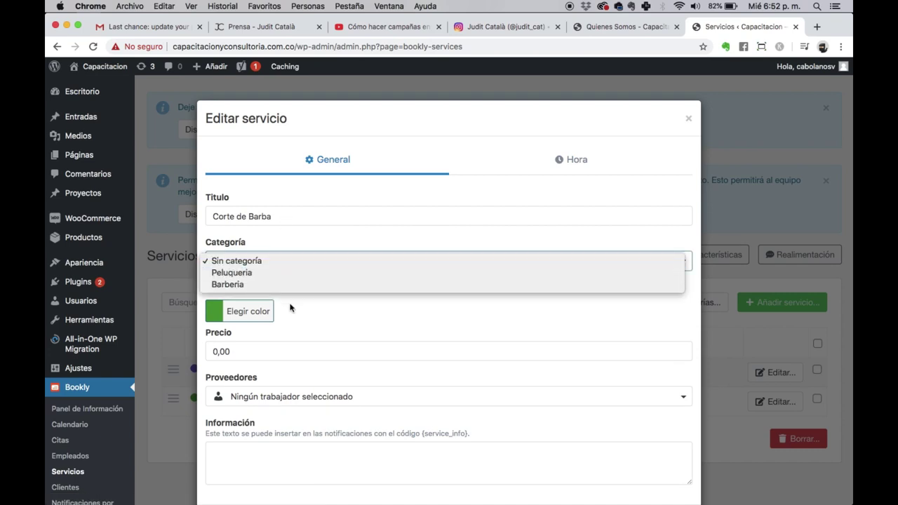
click(275, 288)
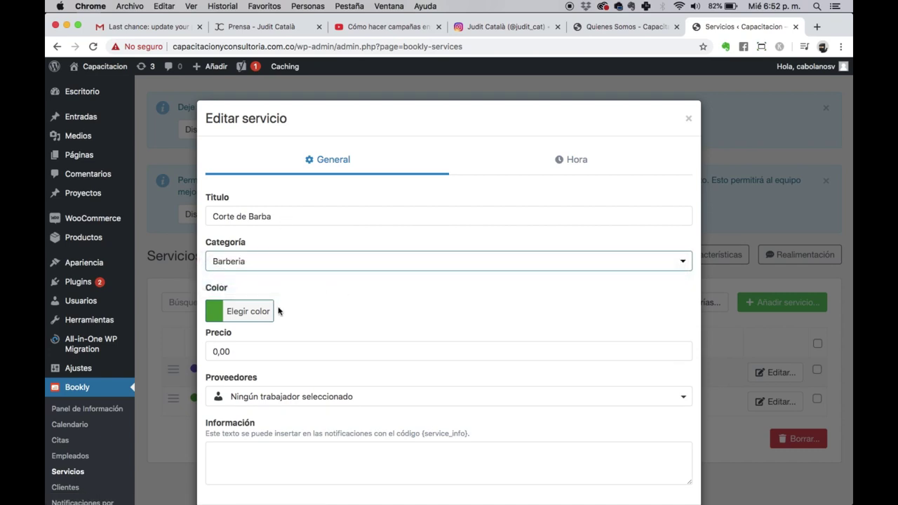
Step: Price Corte de Barba at 10000, assign all workers, and save with confirmation
click(247, 354)
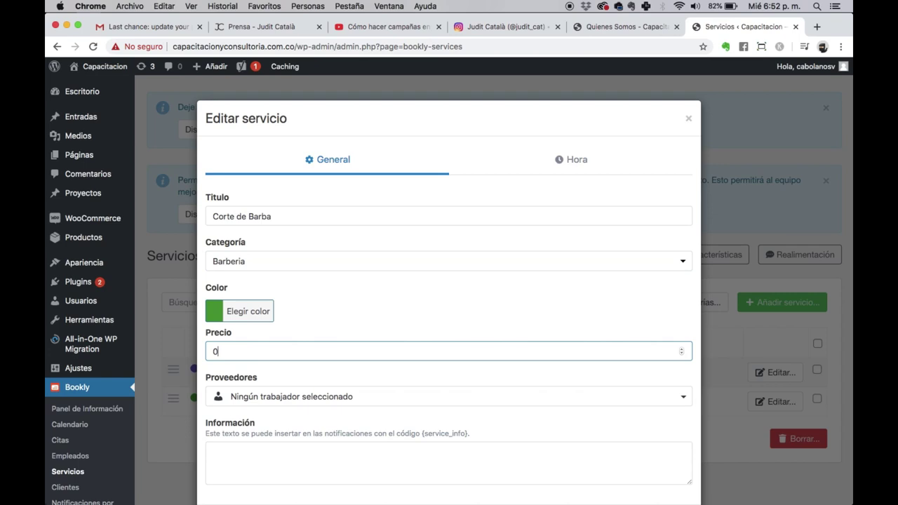
text(10000)
scroll(249, 353, down, 2)
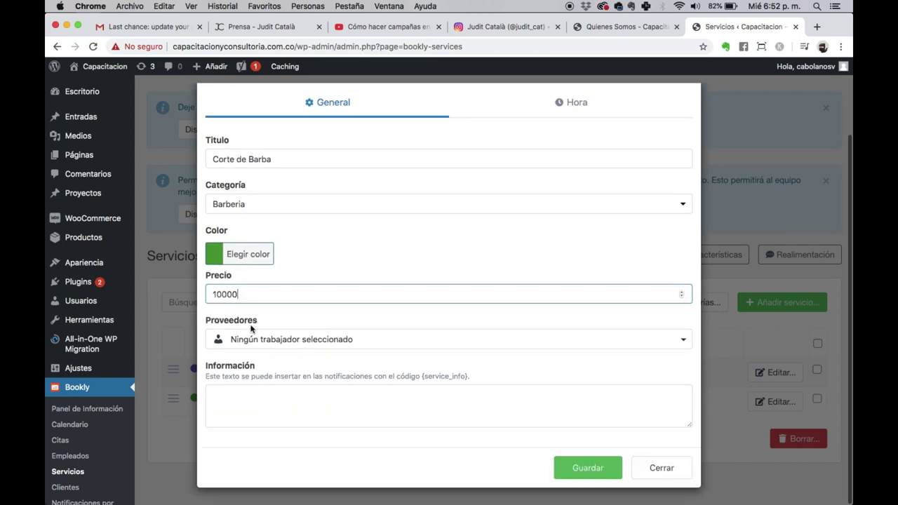
click(257, 340)
click(251, 369)
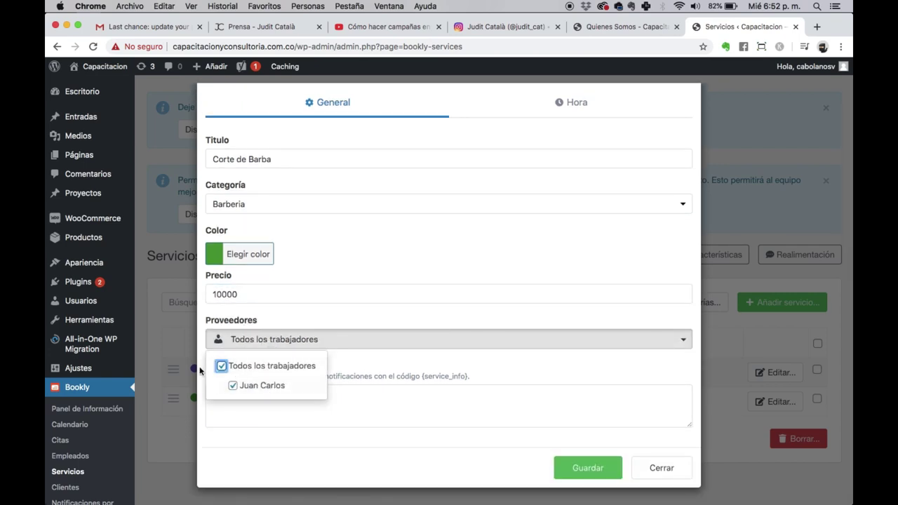
click(588, 468)
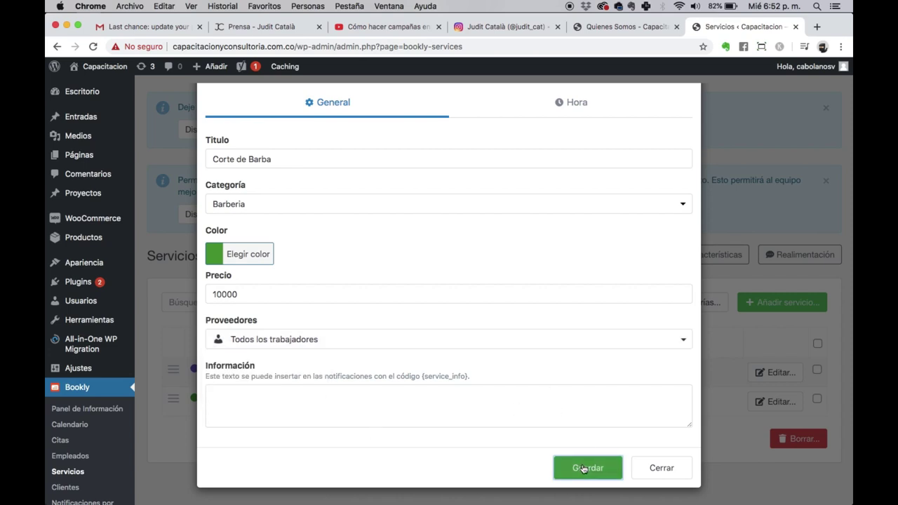
click(684, 218)
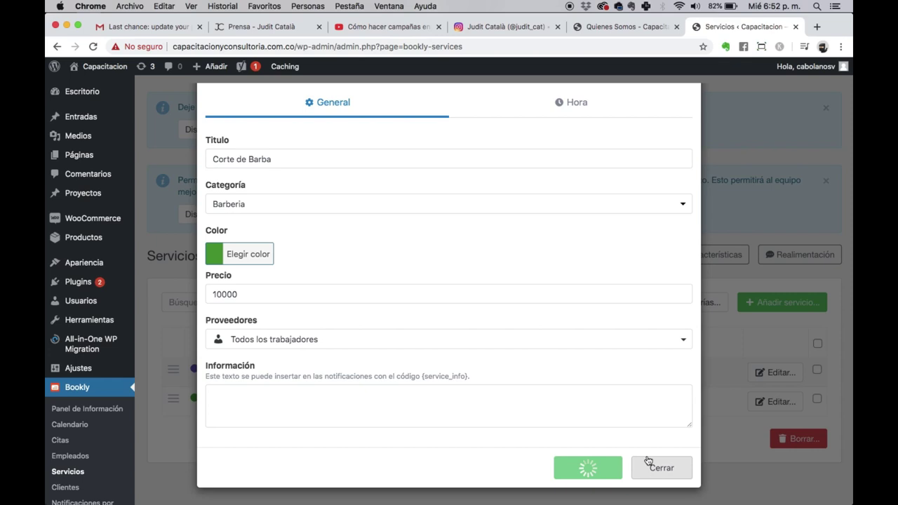
scroll(249, 395, down, 5)
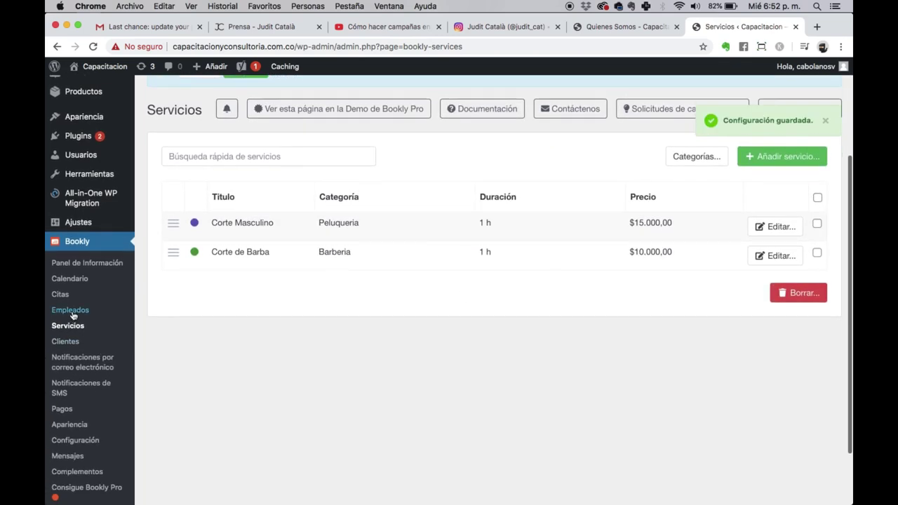
Step: Look over the Bookly Calendario day view, then go to the Citas appointments list
click(70, 280)
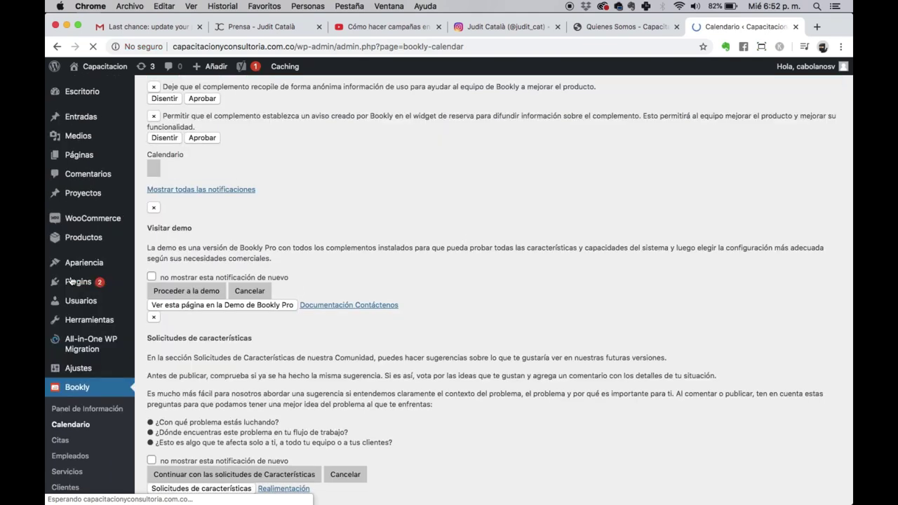
scroll(403, 342, down, 5)
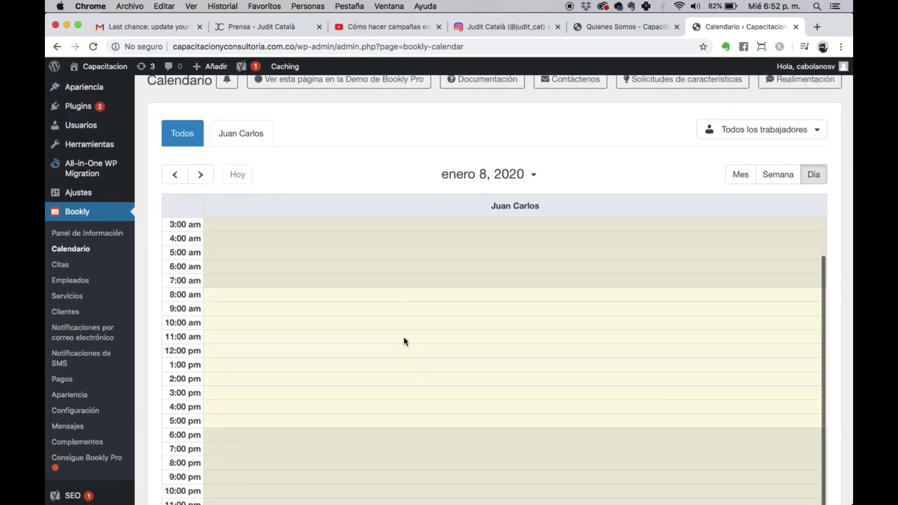
scroll(404, 342, up, 5)
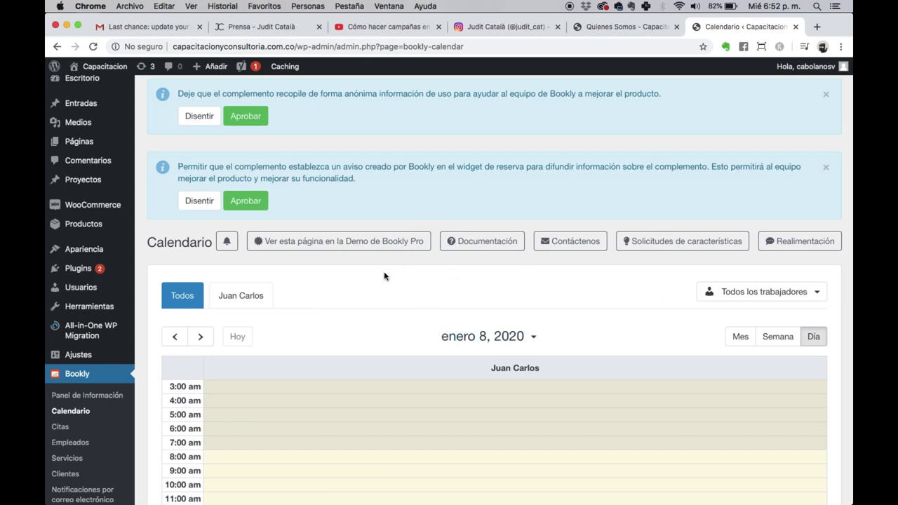
scroll(384, 275, down, 5)
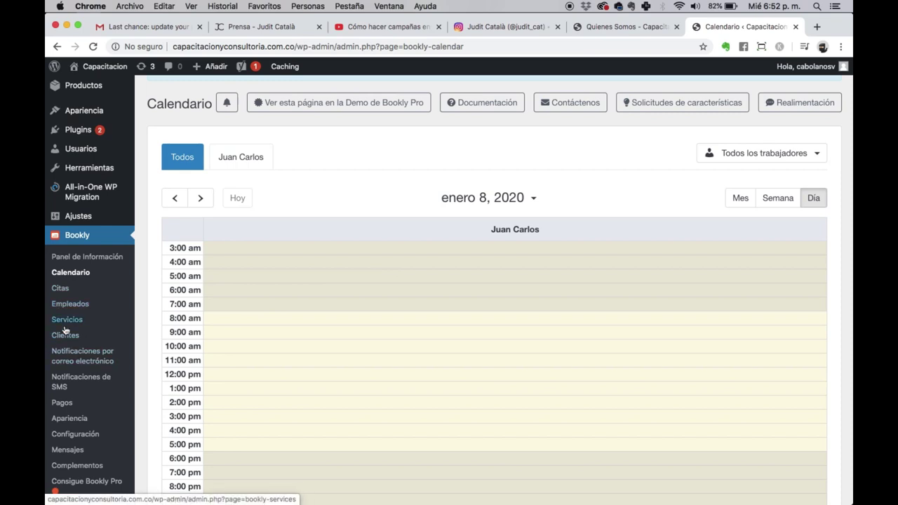
click(61, 289)
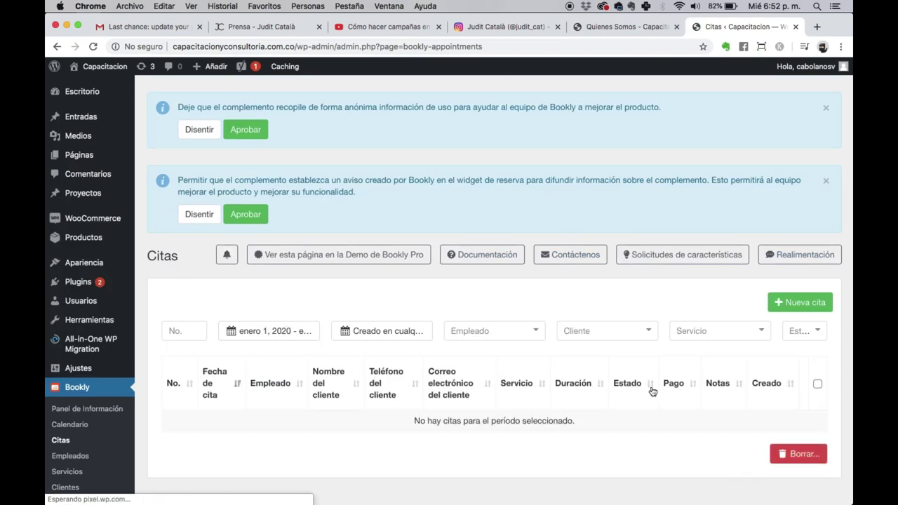
Step: Check the empty Bookly Clientes list, then go to the email notifications page
scroll(413, 315, down, 3)
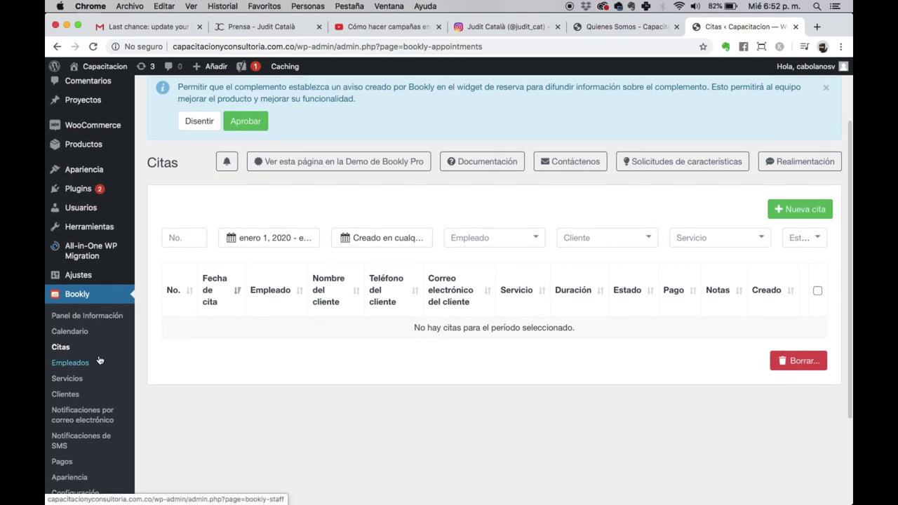
click(74, 394)
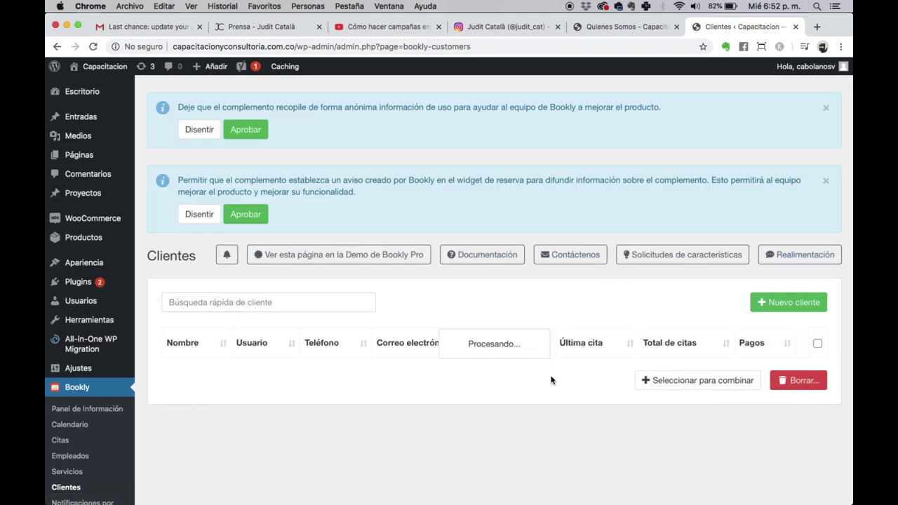
scroll(173, 402, down, 3)
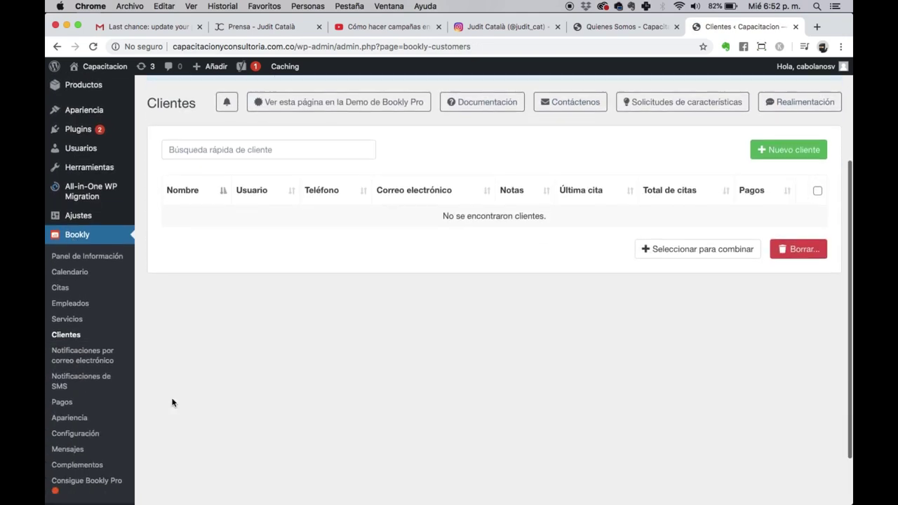
click(105, 348)
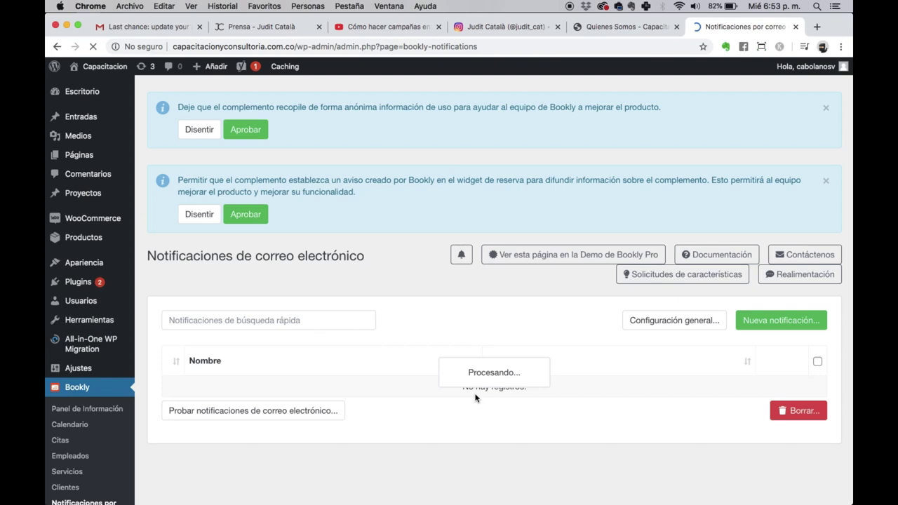
Step: Review the email notification list, then go to the Notificaciones de SMS page
scroll(463, 329, down, 1)
scroll(463, 329, down, 3)
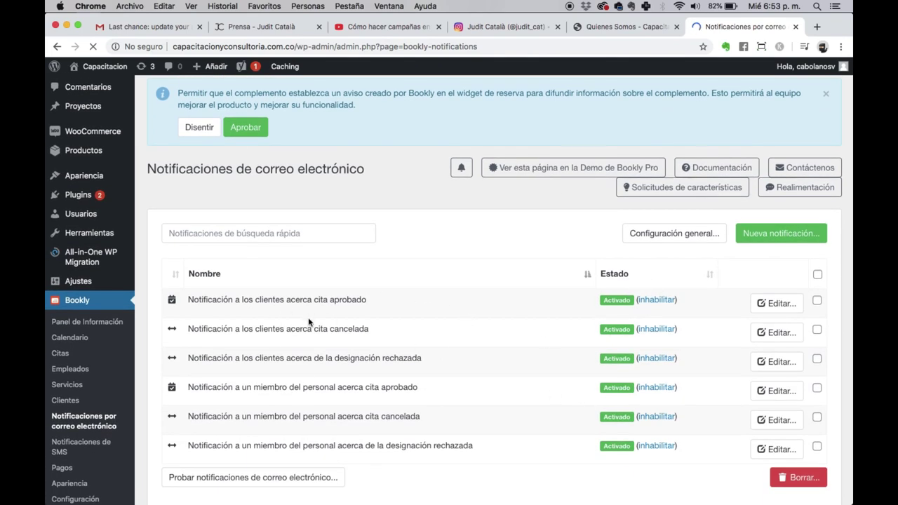
scroll(252, 297, up, 5)
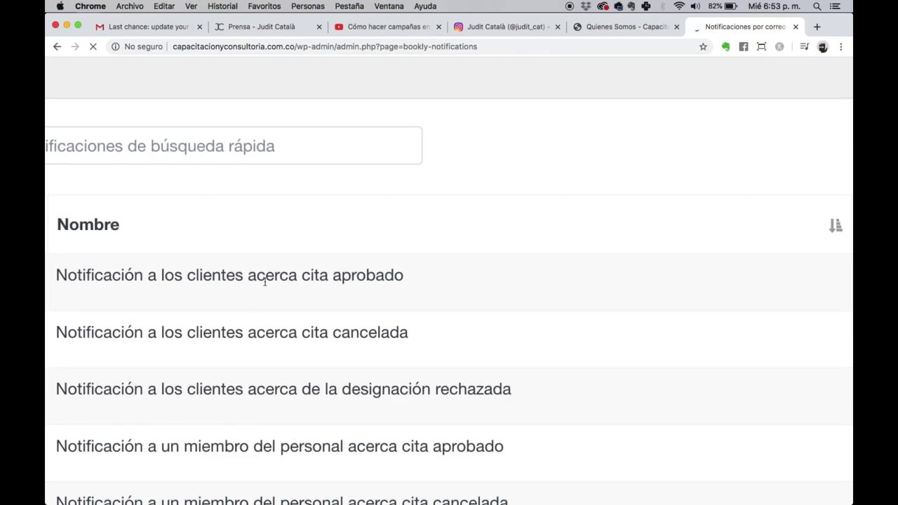
scroll(264, 282, down, 5)
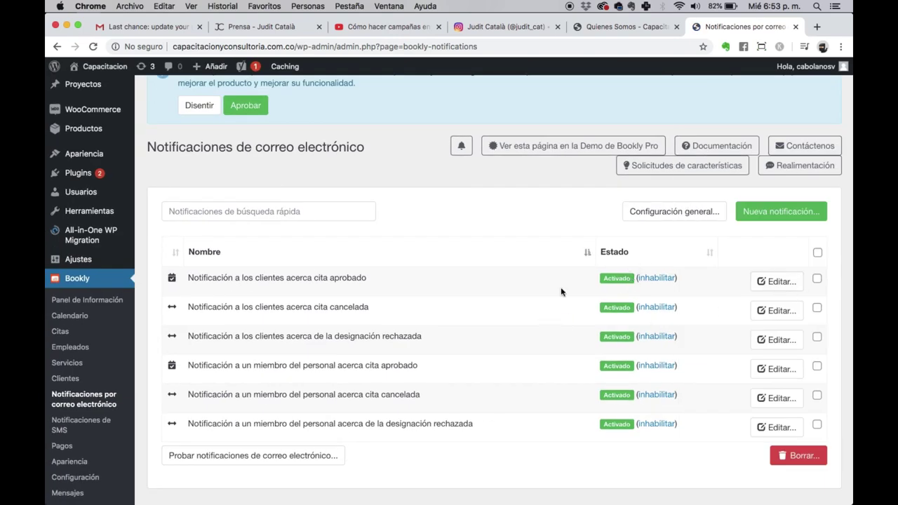
scroll(273, 402, down, 2)
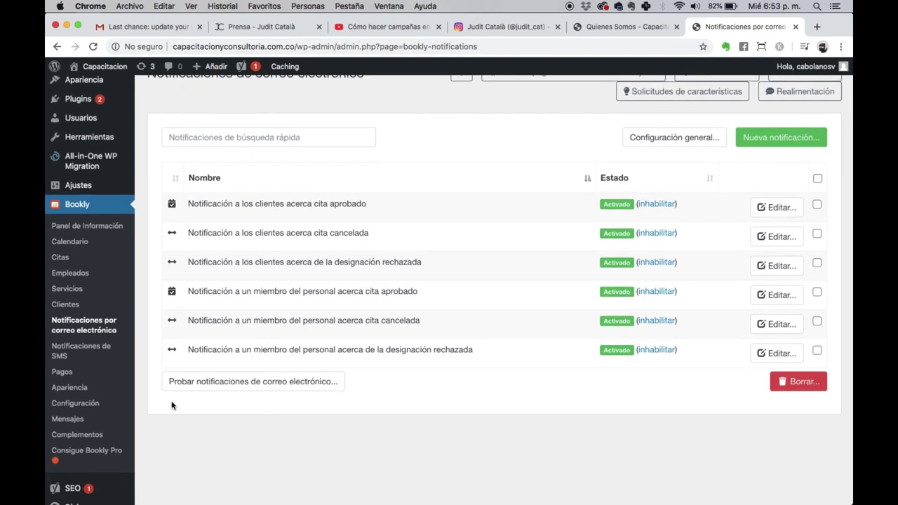
click(55, 346)
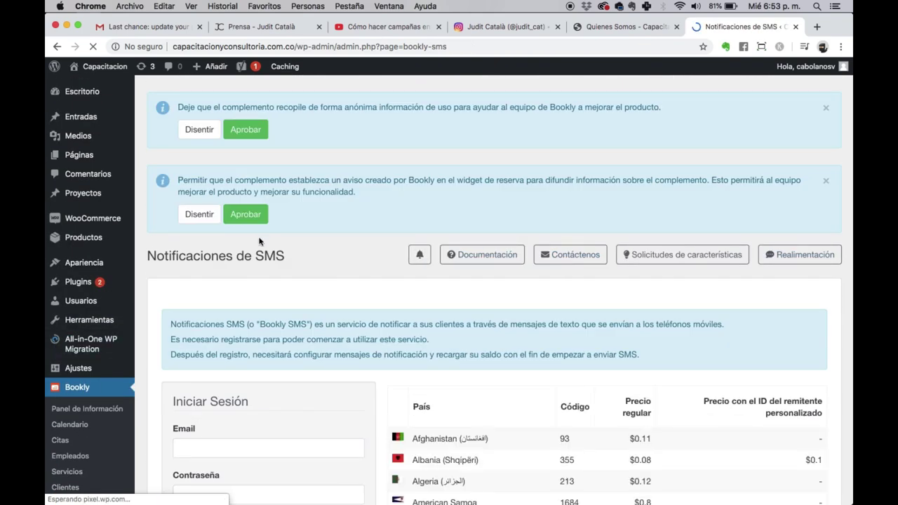
Step: Browse the SMS price table, highlighting Colombia's $0.09 price, then go to the Pagos page
scroll(282, 265, down, 3)
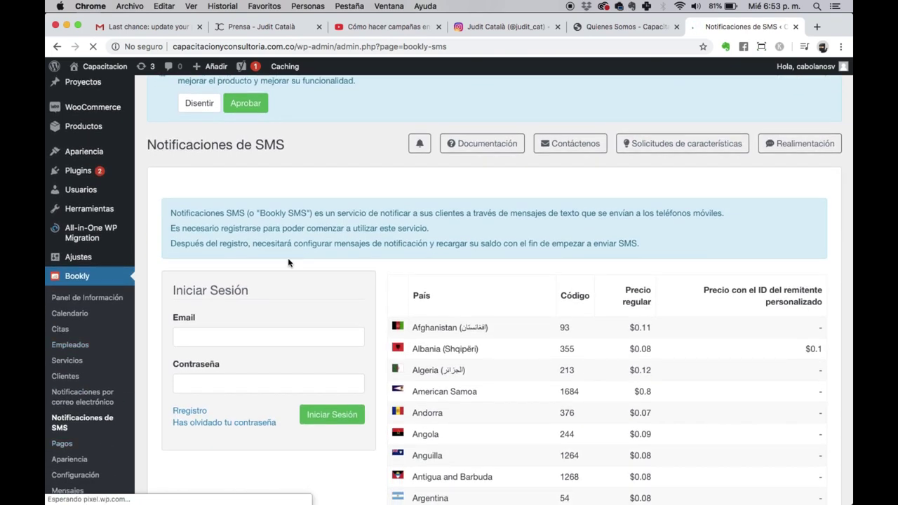
scroll(287, 258, down, 1)
scroll(501, 362, down, 10)
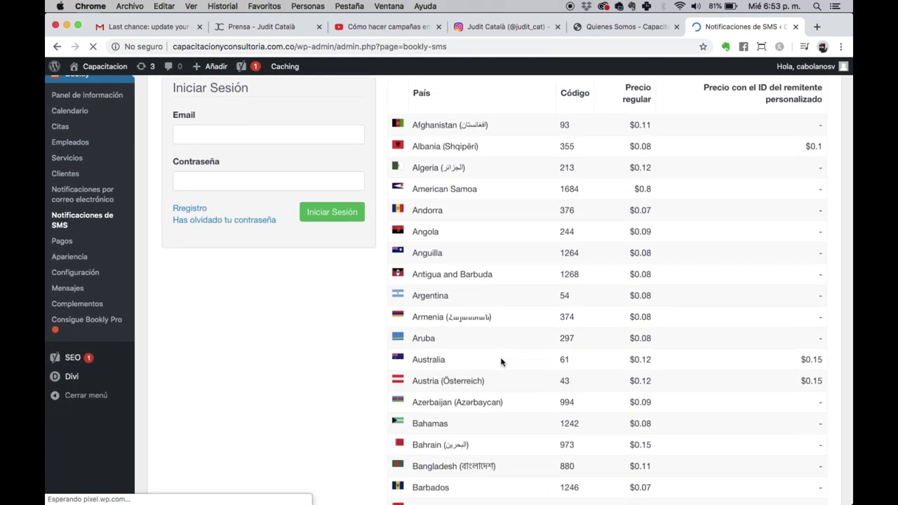
scroll(619, 313, down, 6)
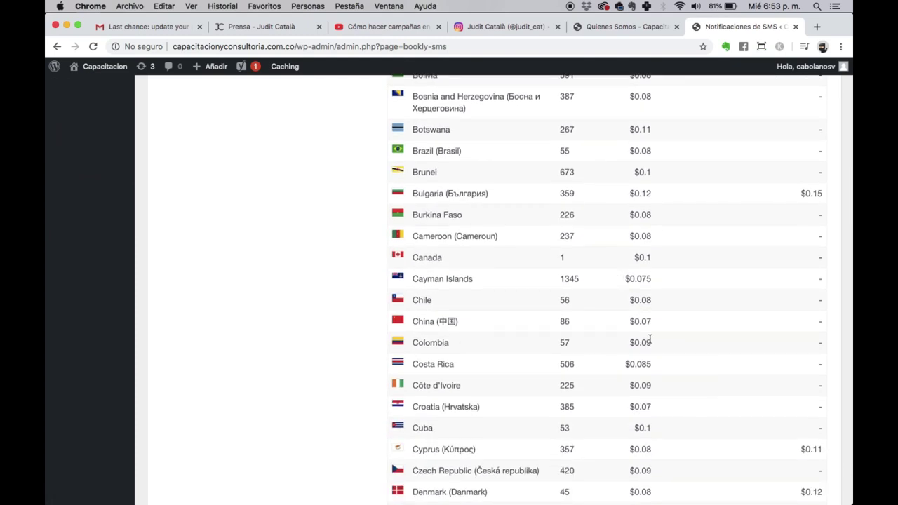
double_click(634, 342)
scroll(642, 340, down, 1)
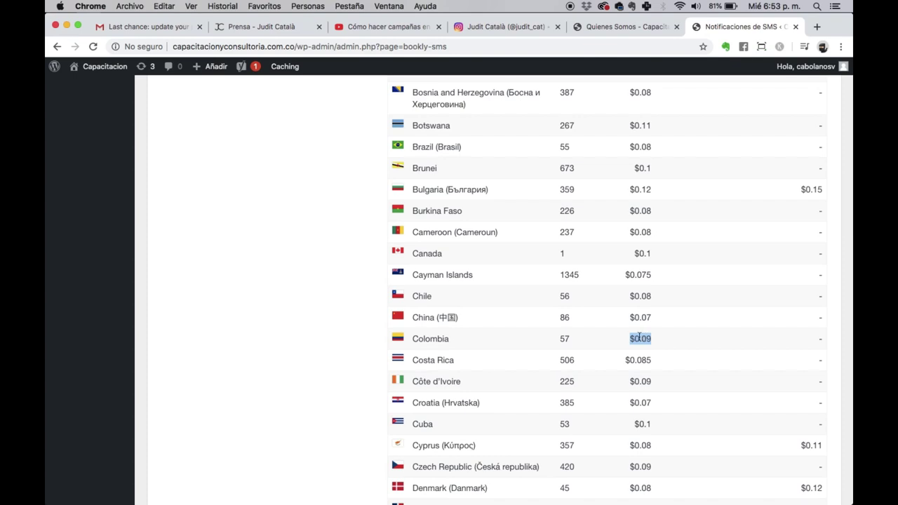
scroll(649, 338, up, 1)
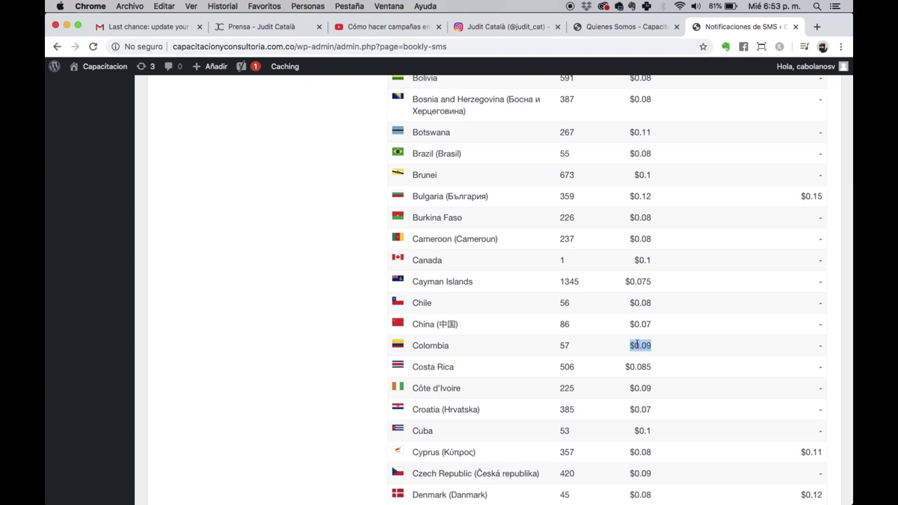
scroll(651, 345, up, 10)
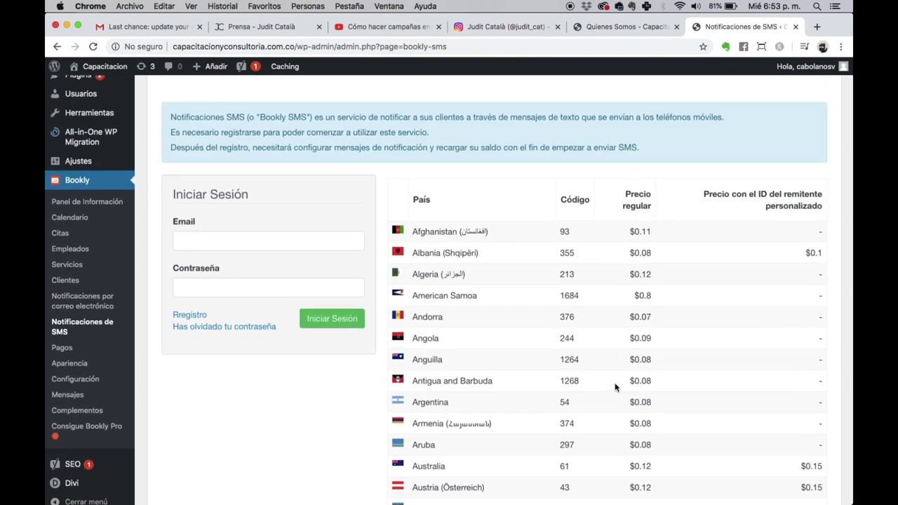
scroll(651, 343, up, 5)
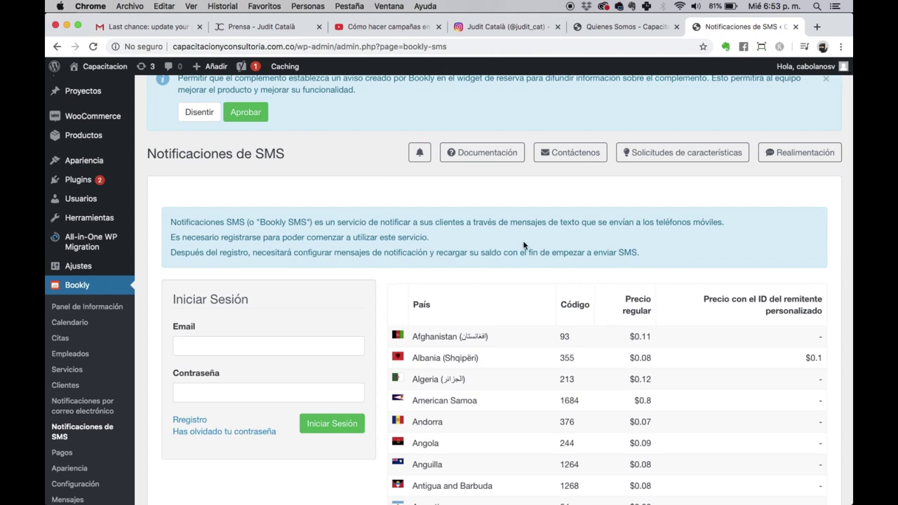
scroll(416, 247, down, 1)
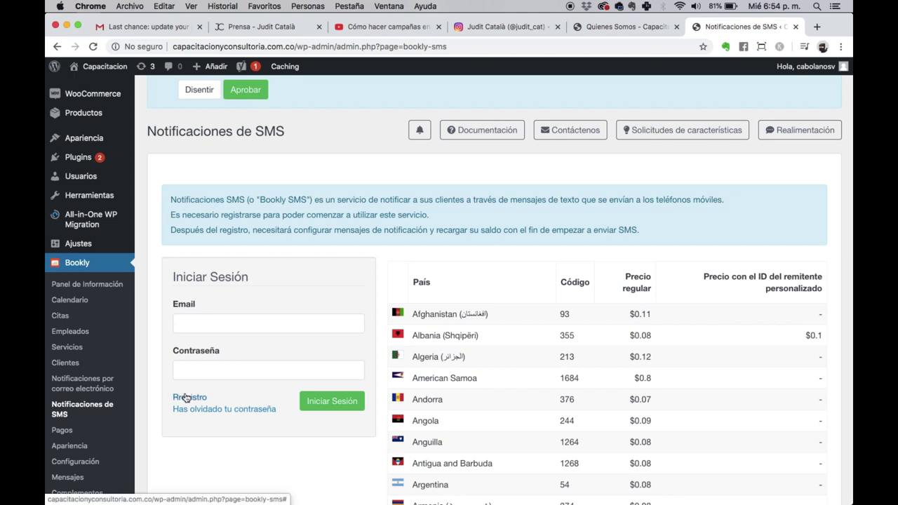
scroll(180, 393, down, 1)
click(60, 407)
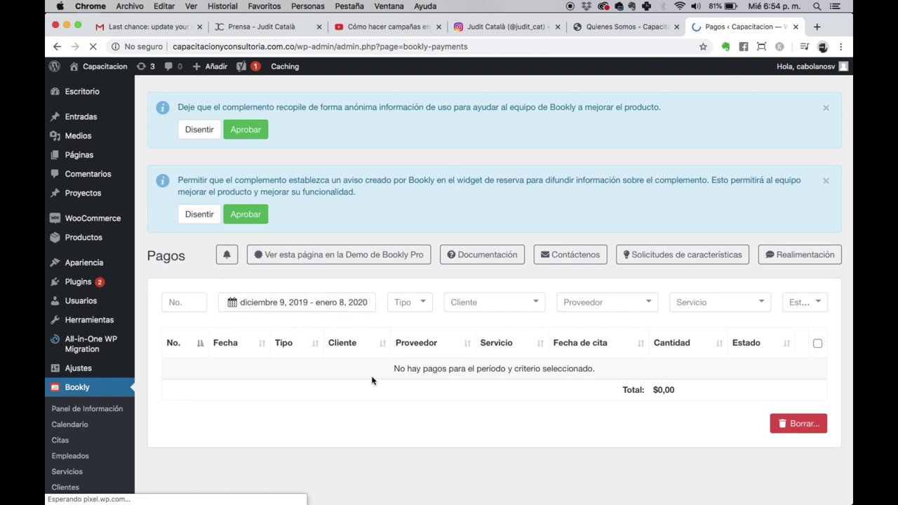
Step: Go to Bookly Apariencia and scroll through the booking form's Servicio step preview
scroll(372, 380, down, 5)
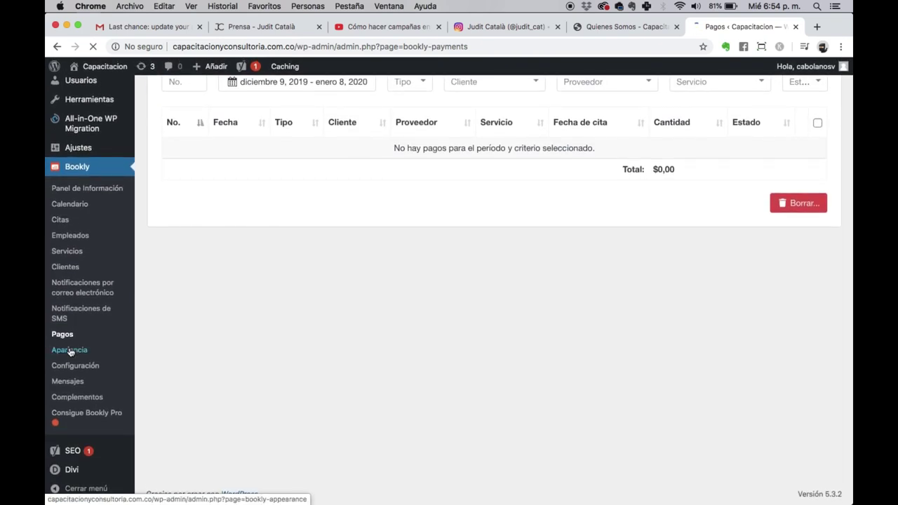
click(69, 351)
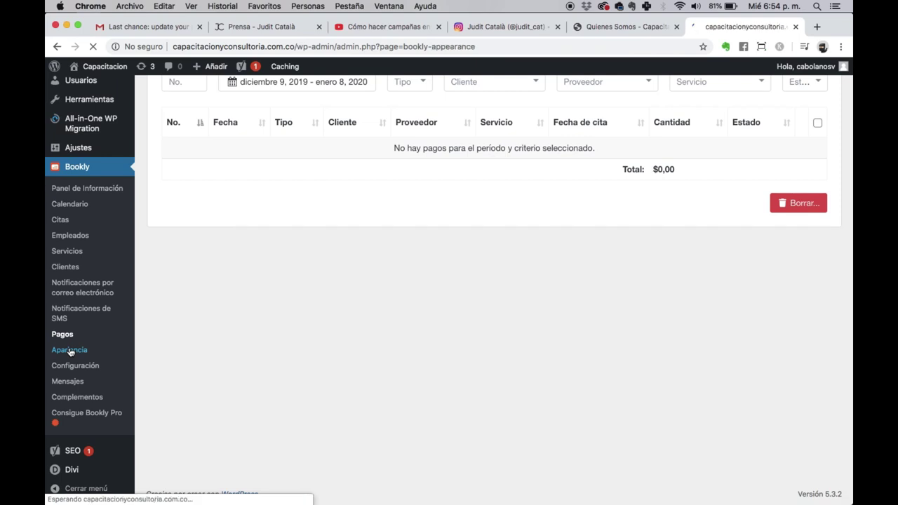
scroll(325, 386, down, 3)
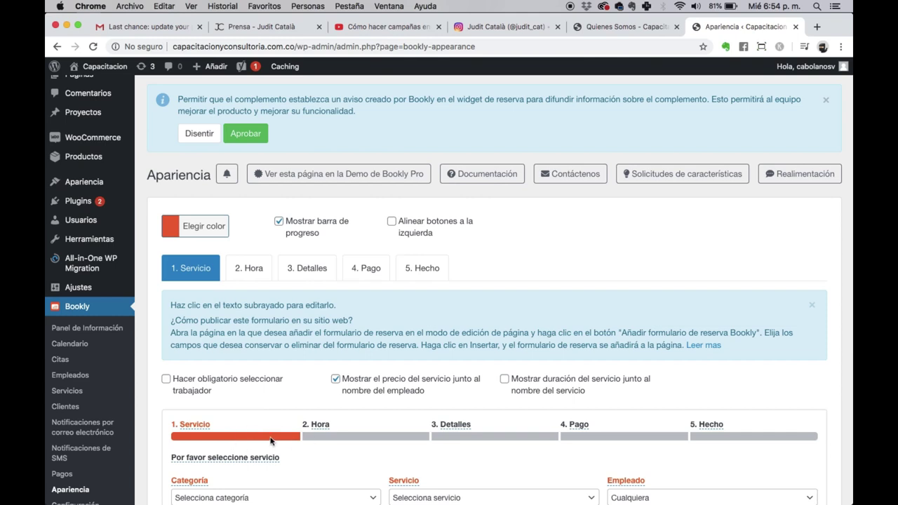
scroll(270, 440, down, 5)
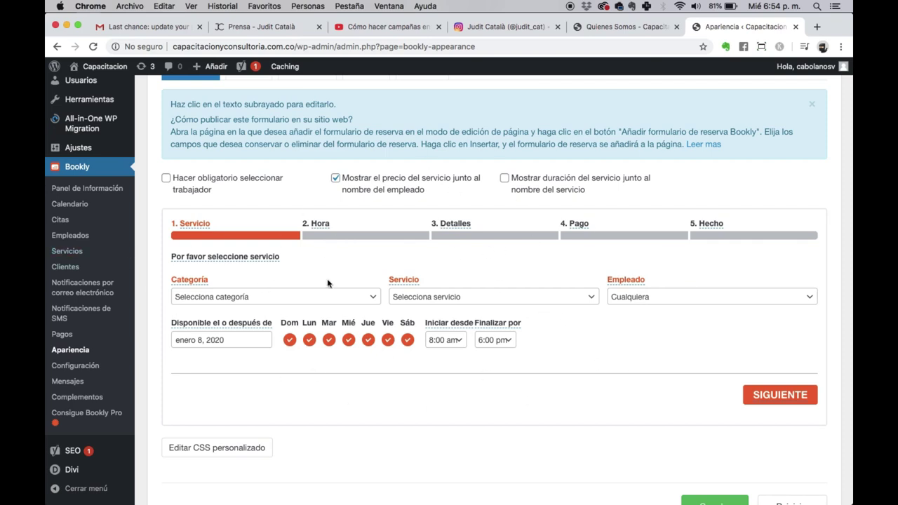
scroll(169, 223, up, 6)
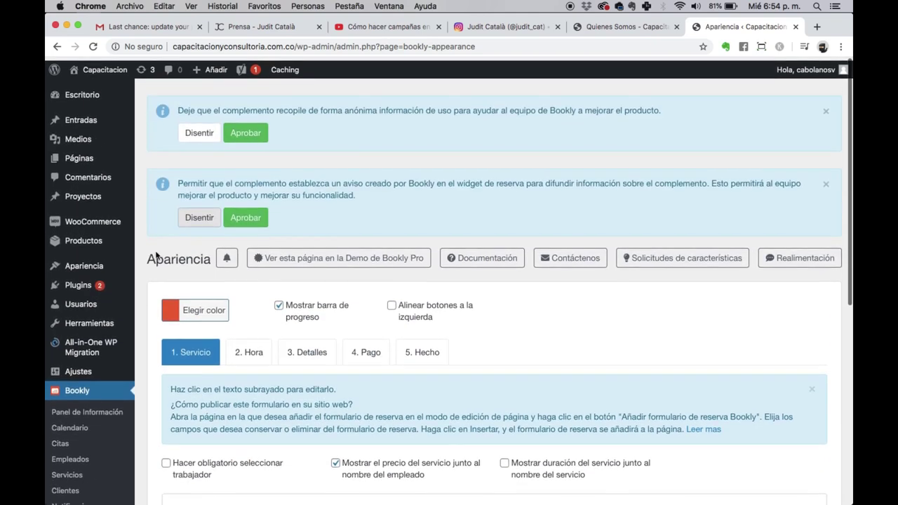
scroll(182, 309, down, 3)
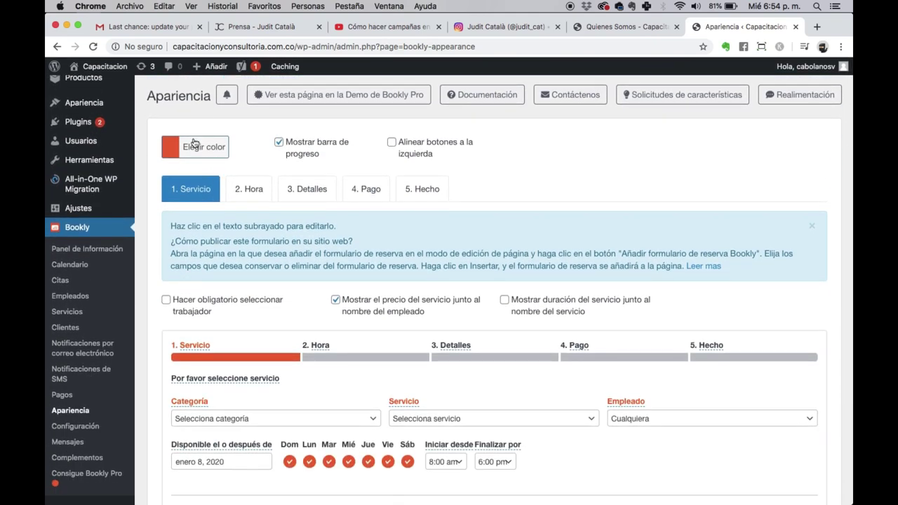
Step: Set the booking form colour to red (#dd3333) and make worker selection mandatory
click(195, 146)
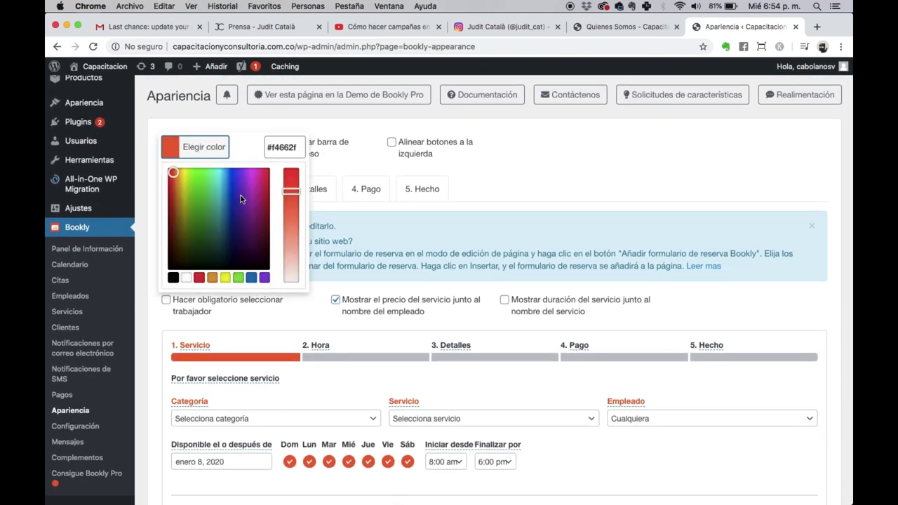
click(199, 278)
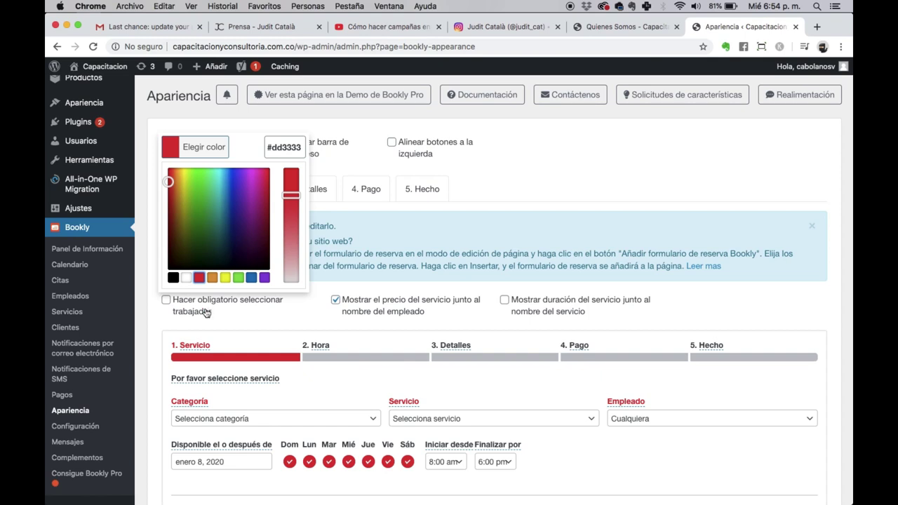
click(268, 327)
click(165, 302)
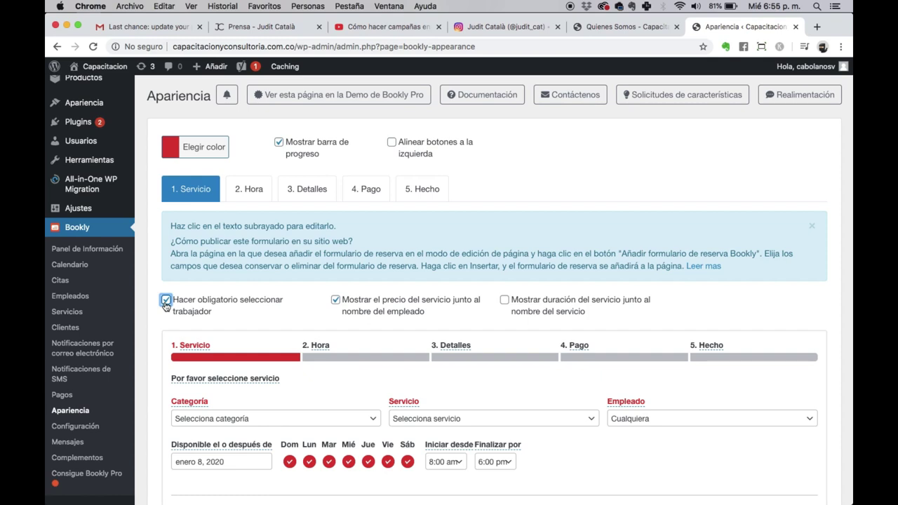
click(166, 302)
click(166, 301)
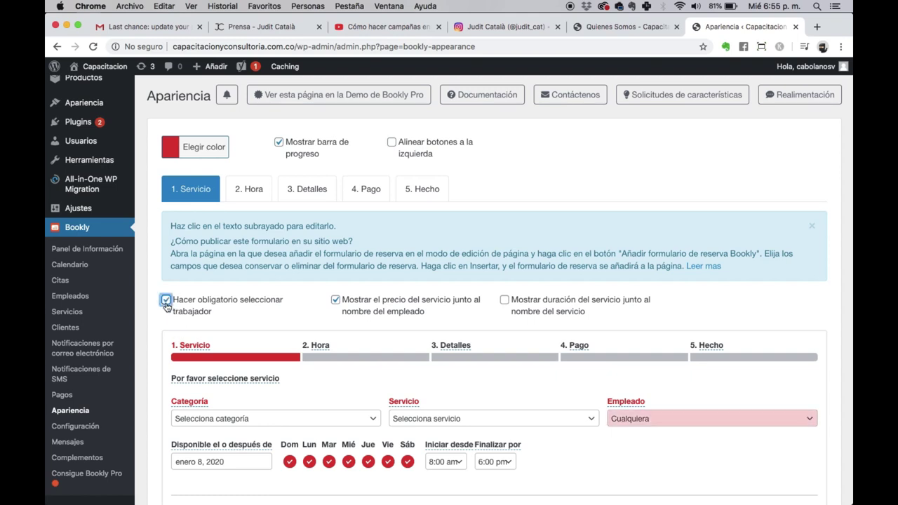
Step: Show service duration beside service names and save the appearance settings
click(504, 300)
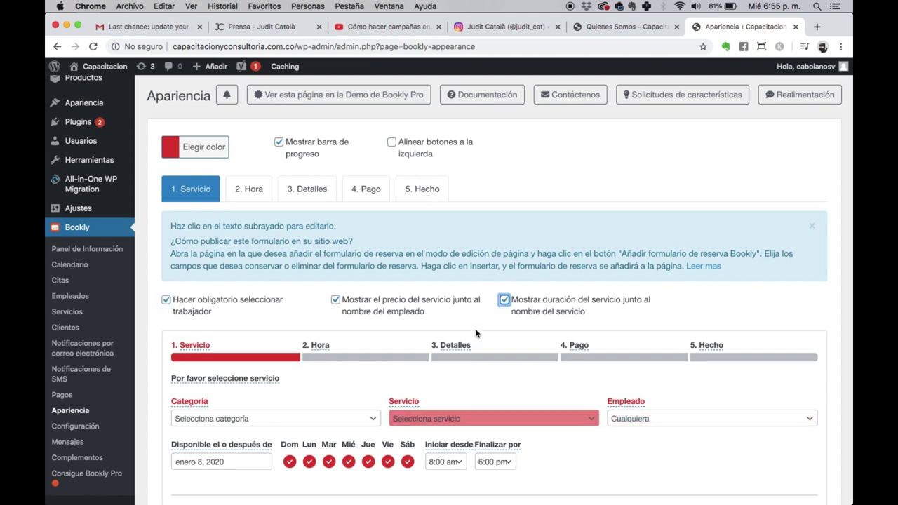
scroll(505, 281, down, 5)
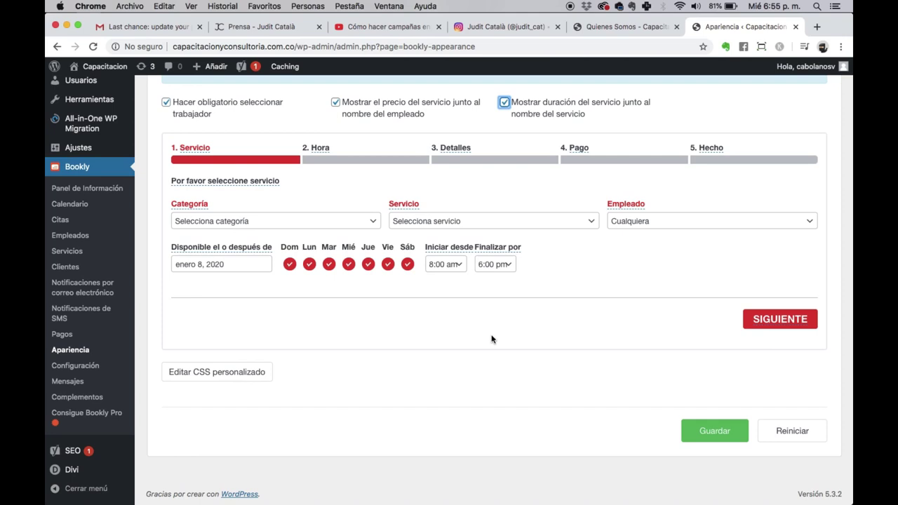
scroll(203, 252, down, 2)
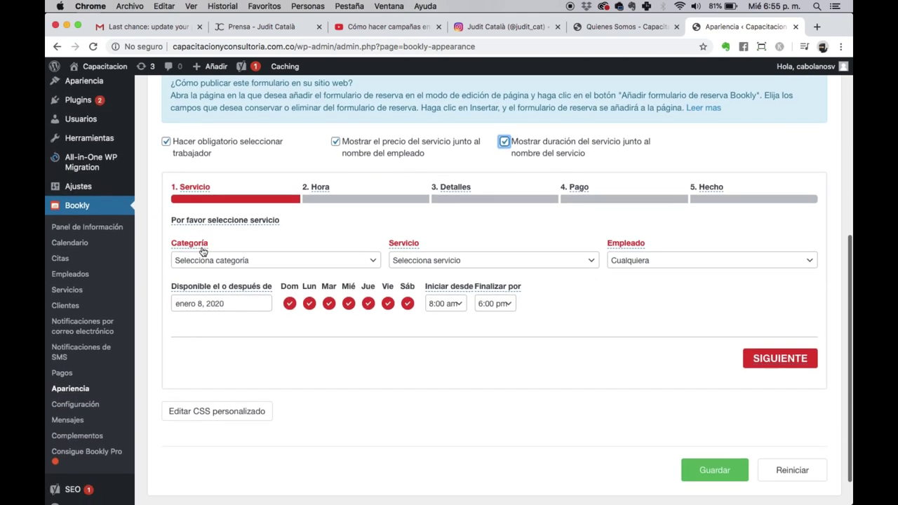
click(711, 468)
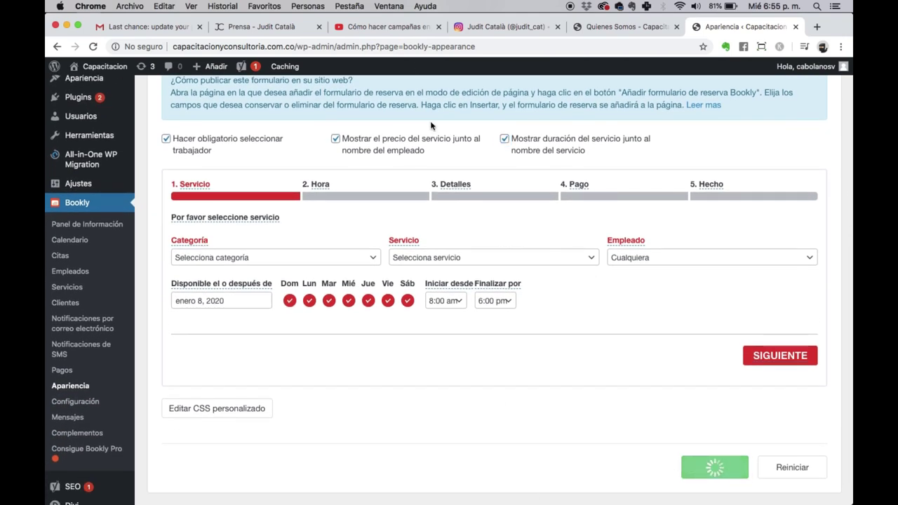
scroll(501, 378, down, 1)
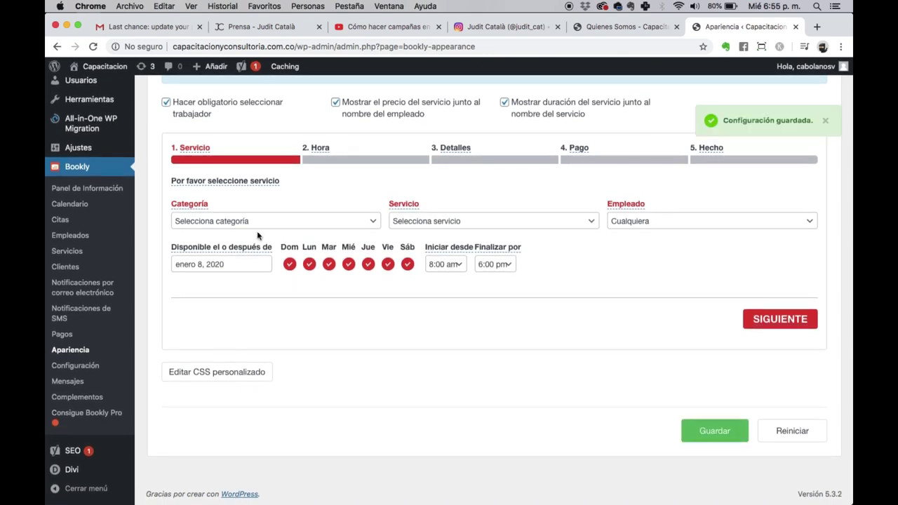
scroll(256, 235, up, 1)
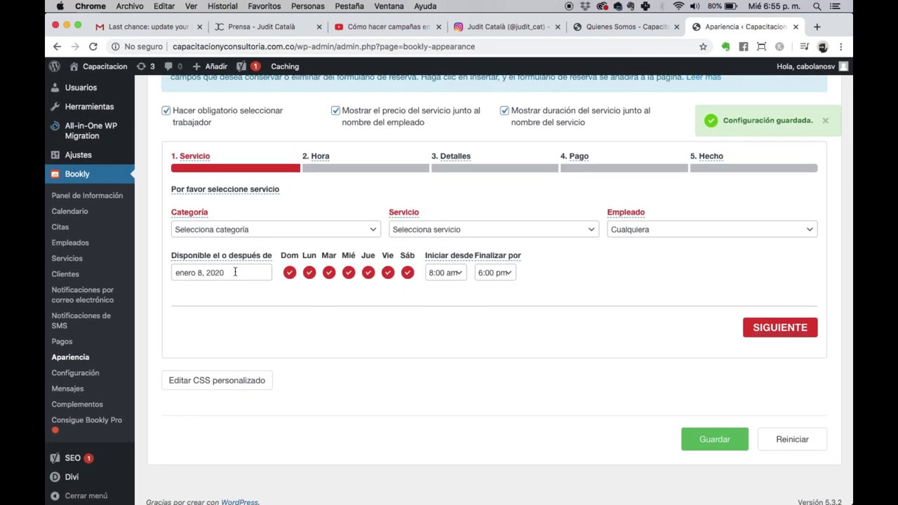
Step: Look through the Bookly Configuración settings, then start a new page from the Páginas list
click(84, 380)
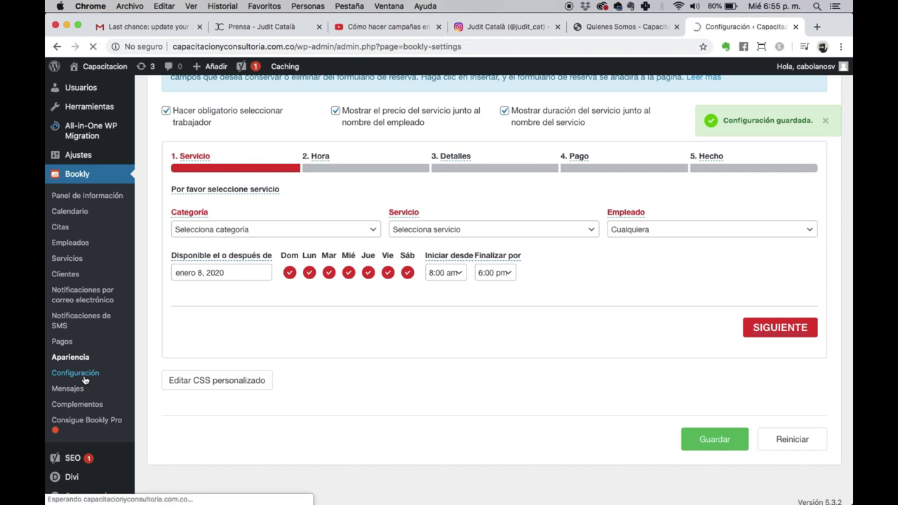
scroll(227, 288, down, 7)
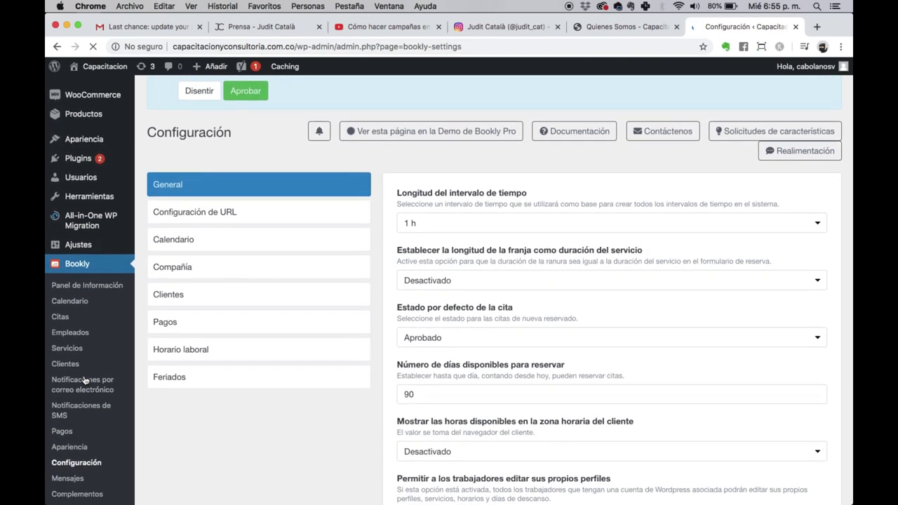
scroll(228, 288, down, 5)
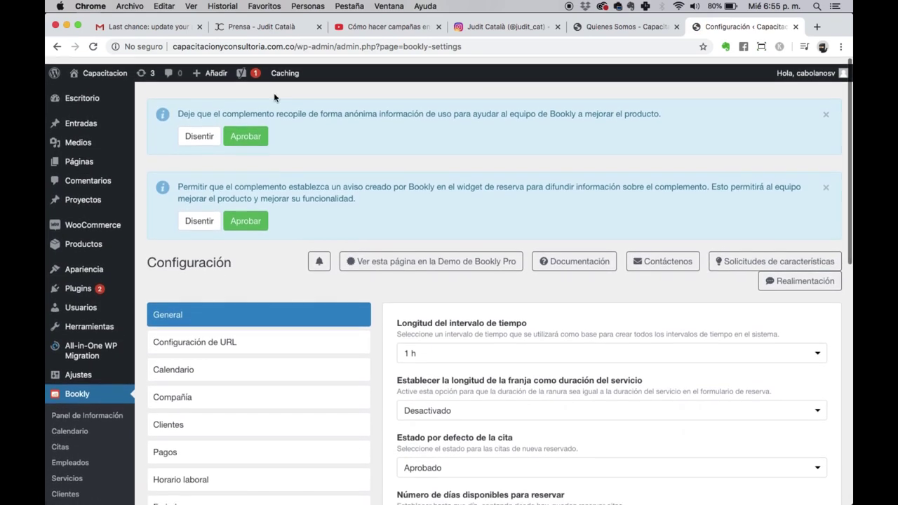
click(68, 158)
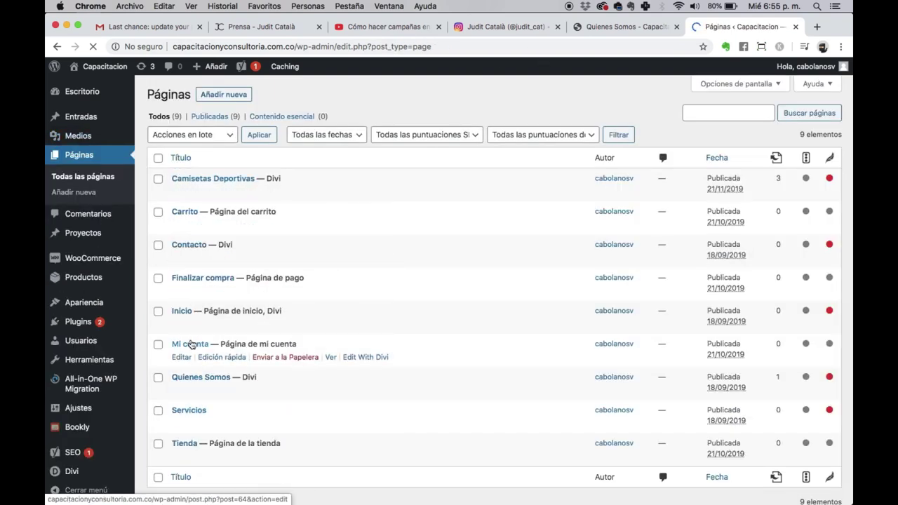
scroll(168, 350, down, 2)
scroll(181, 312, up, 2)
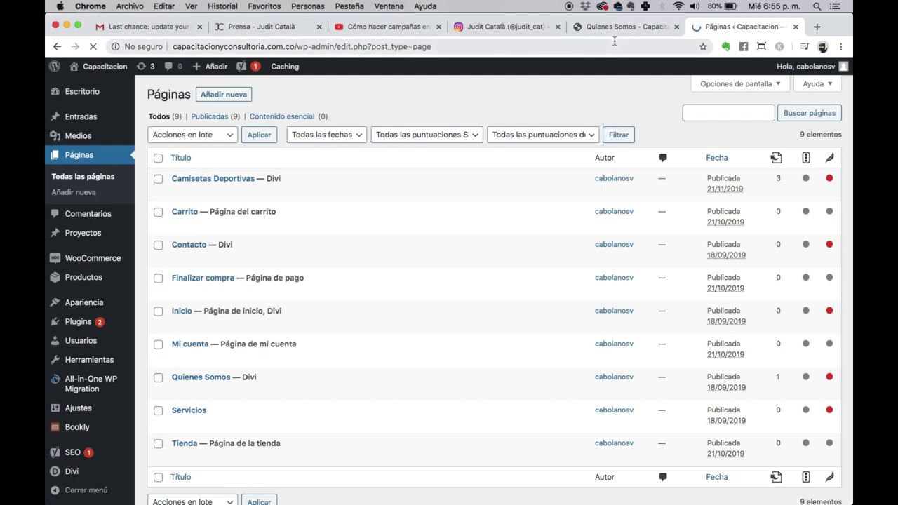
click(238, 104)
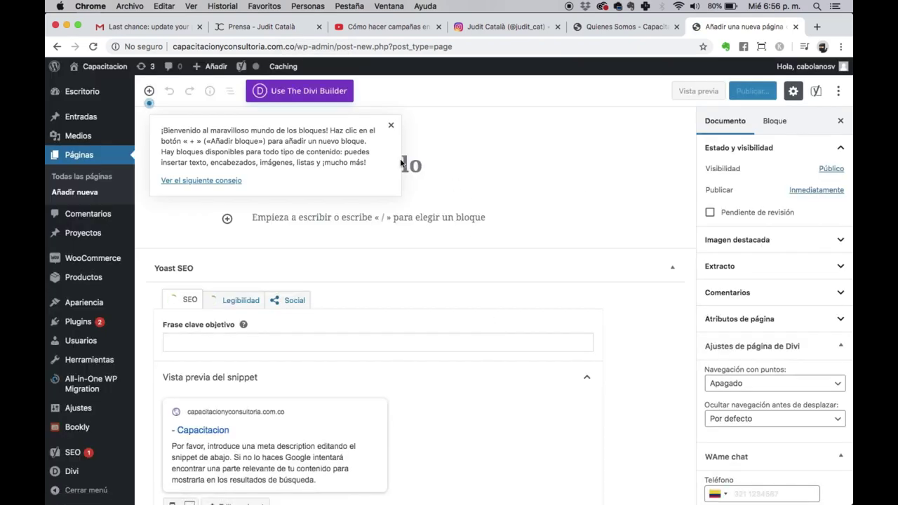
Step: Dismiss the welcome tip and title the new page 'Prueba'
click(392, 127)
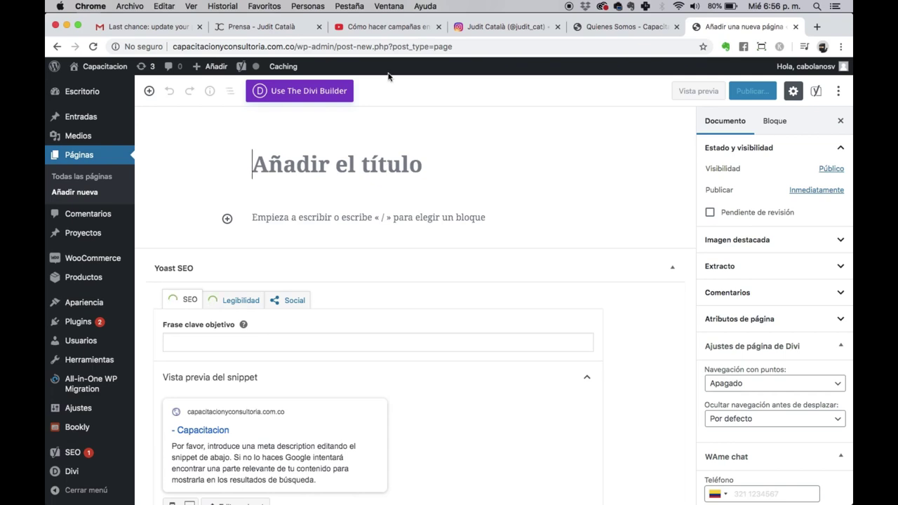
text(Prueba)
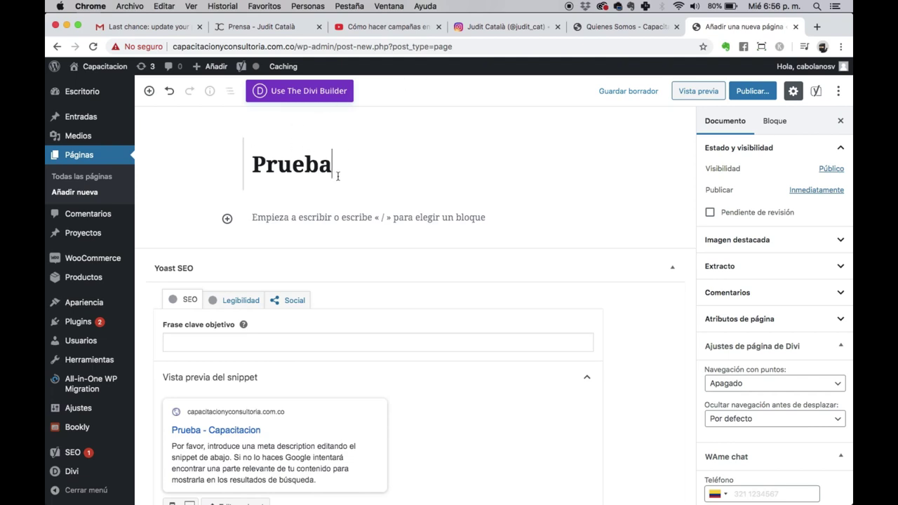
click(316, 217)
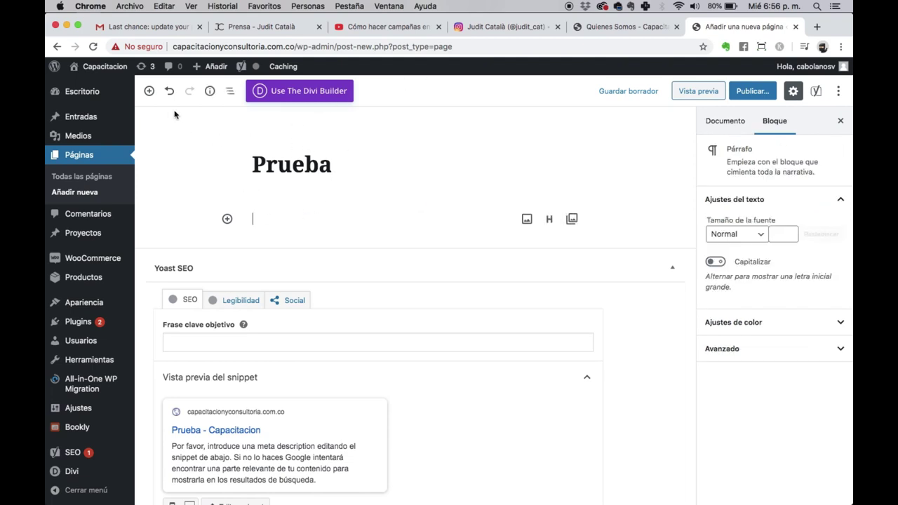
Step: Insert the 'Bookly - Formulario de reserva' block and select its [bookly-form] shortcode
click(149, 91)
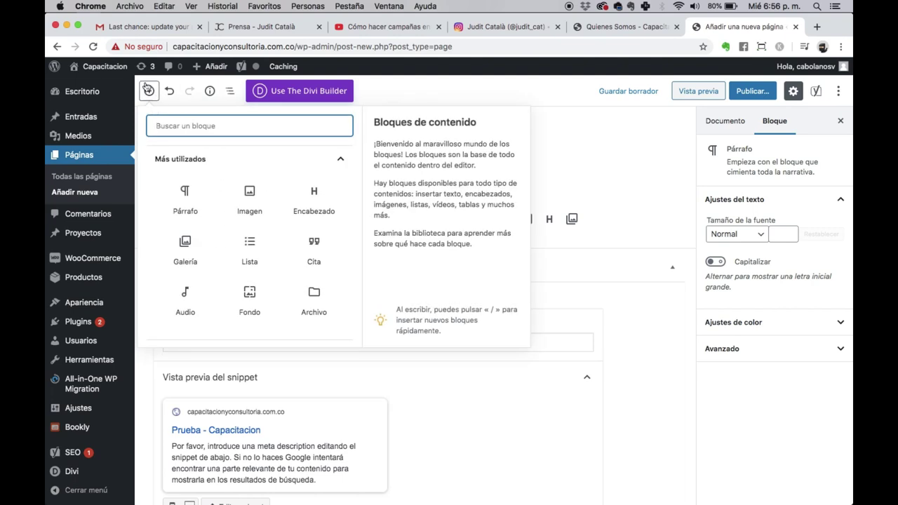
click(341, 159)
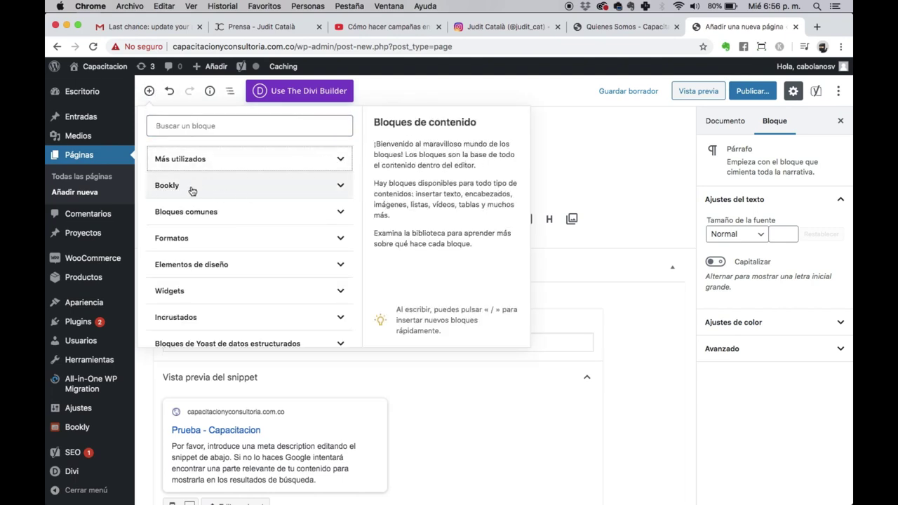
click(193, 189)
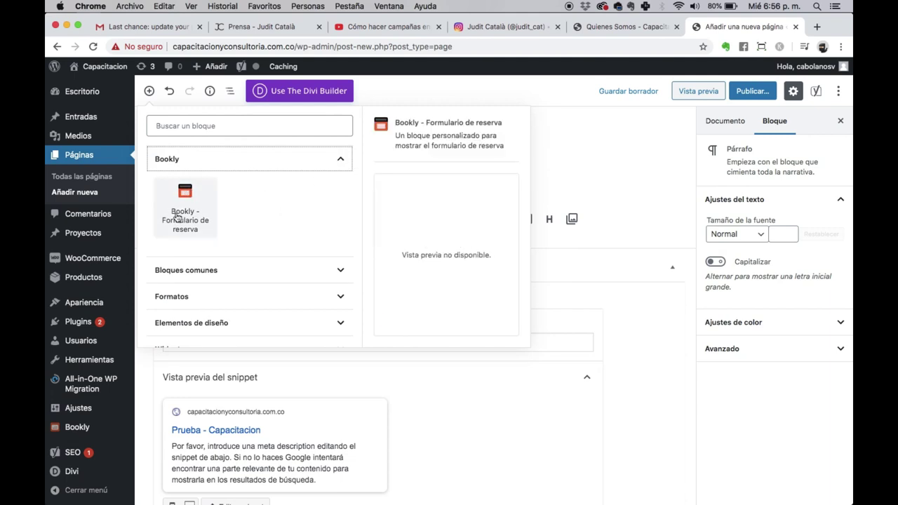
click(177, 218)
drag(312, 220, 253, 219)
key(super+c)
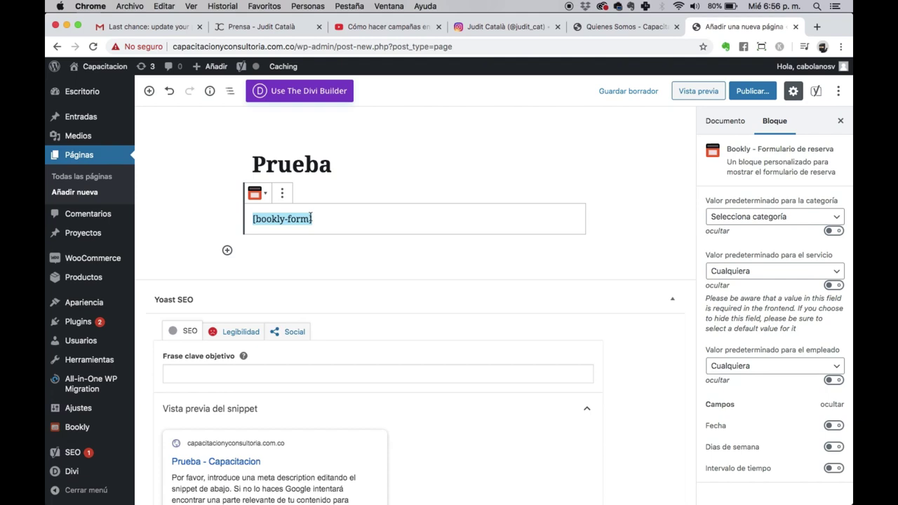
click(609, 26)
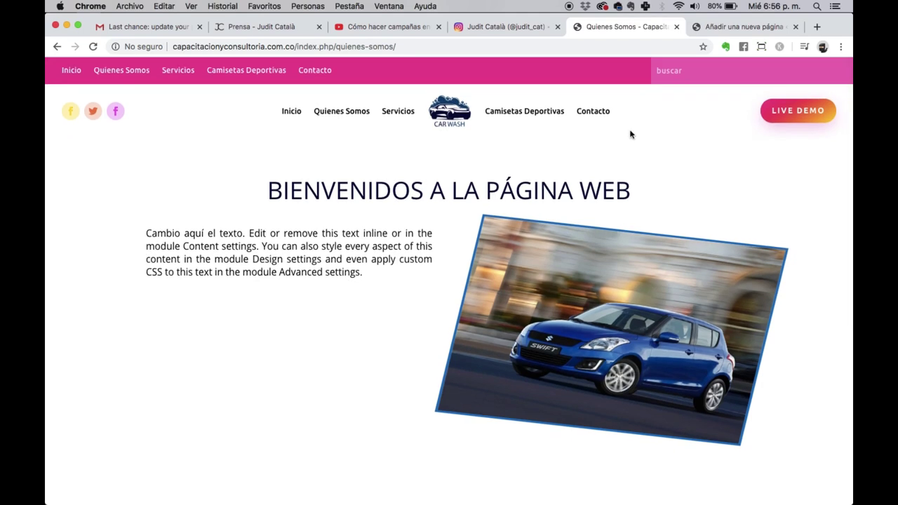
Step: Copy the [bookly-form] shortcode from the Prueba draft, then abandon the draft for Todas las páginas
click(343, 113)
click(736, 26)
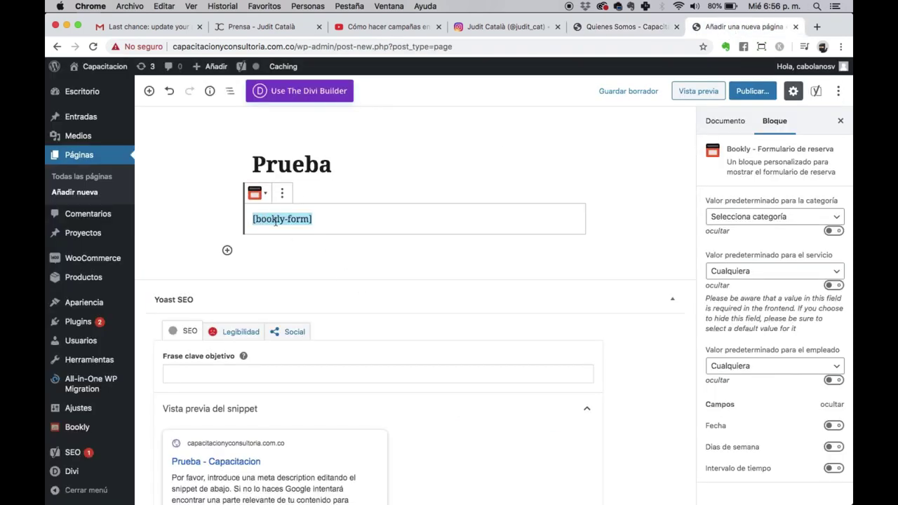
right_click(276, 220)
click(287, 244)
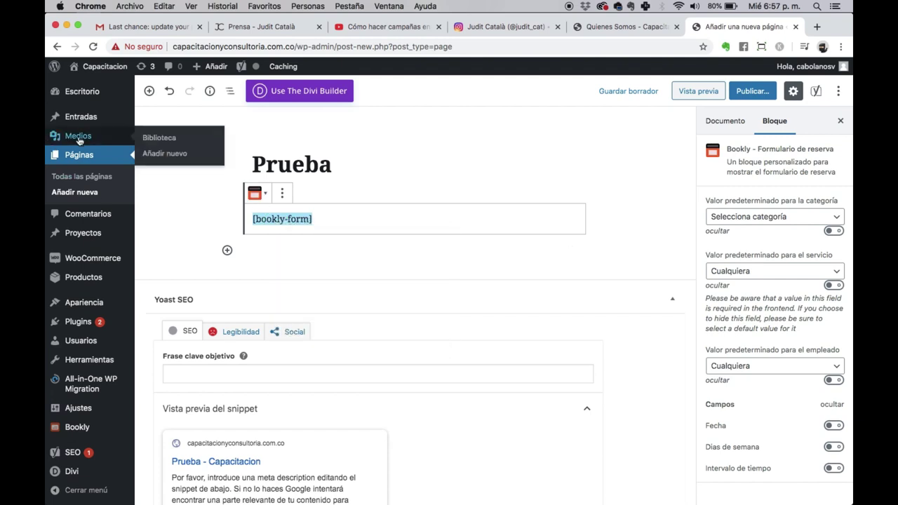
click(78, 177)
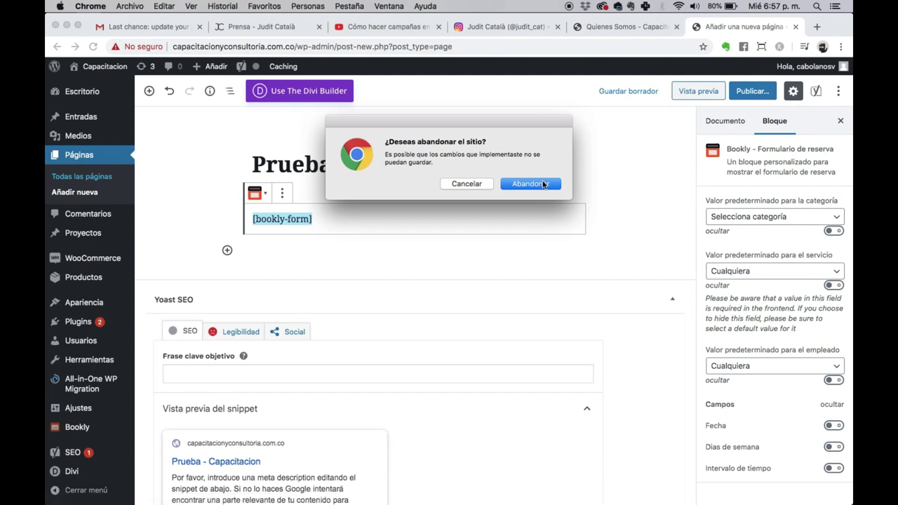
click(535, 186)
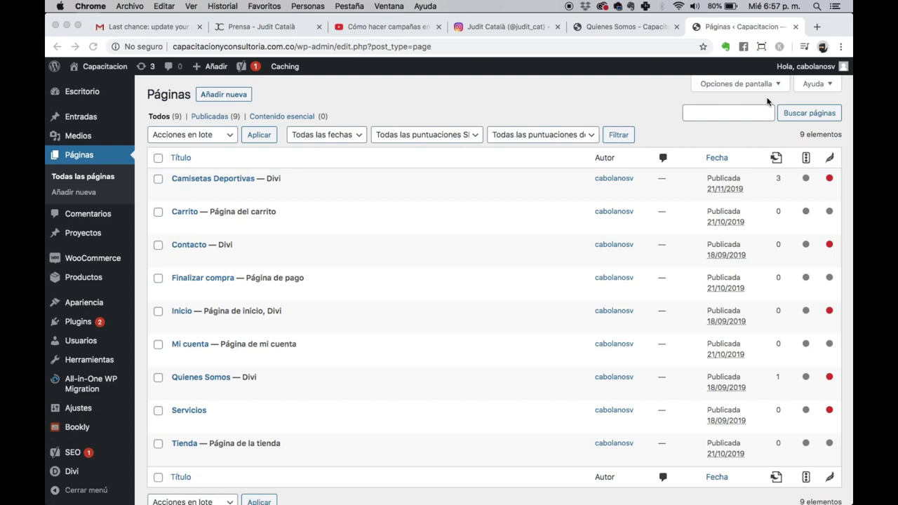
Step: Open Quienes Somos from the Páginas list with Edit With Divi
scroll(446, 278, down, 3)
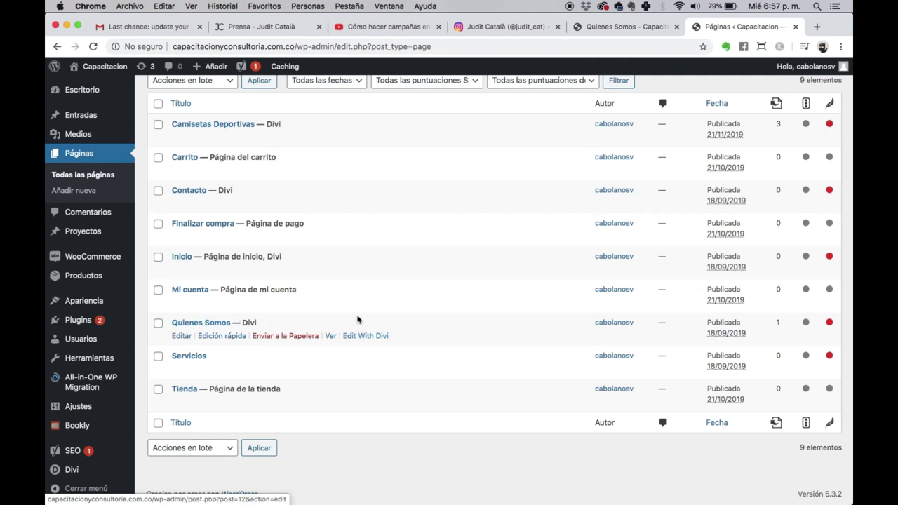
click(376, 337)
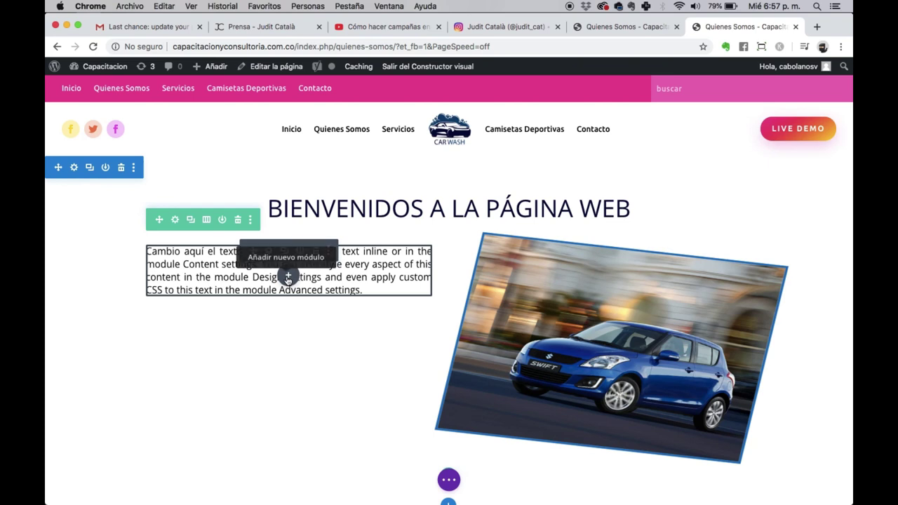
Step: Add a Código module below the welcome text with the pasted [bookly-form] shortcode
click(287, 278)
scroll(302, 359, down, 3)
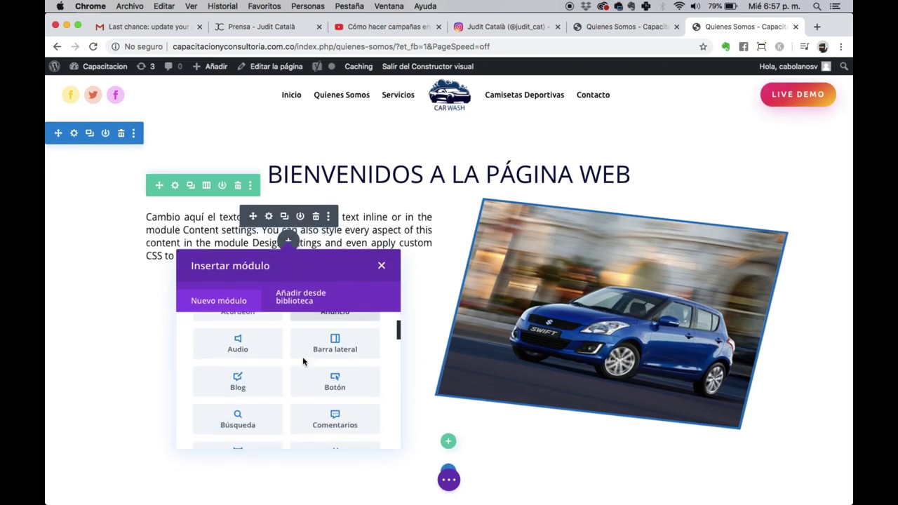
scroll(302, 361, down, 4)
scroll(303, 362, down, 1)
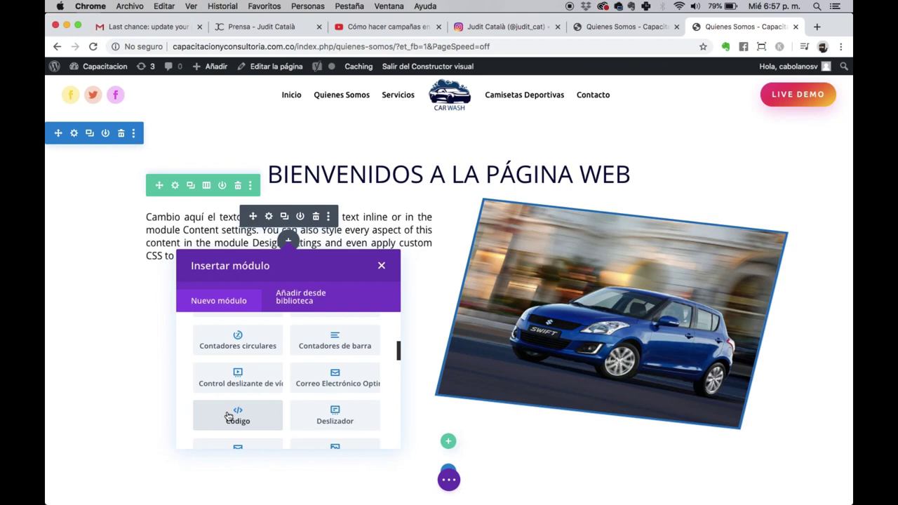
click(229, 417)
click(728, 226)
key(super+v)
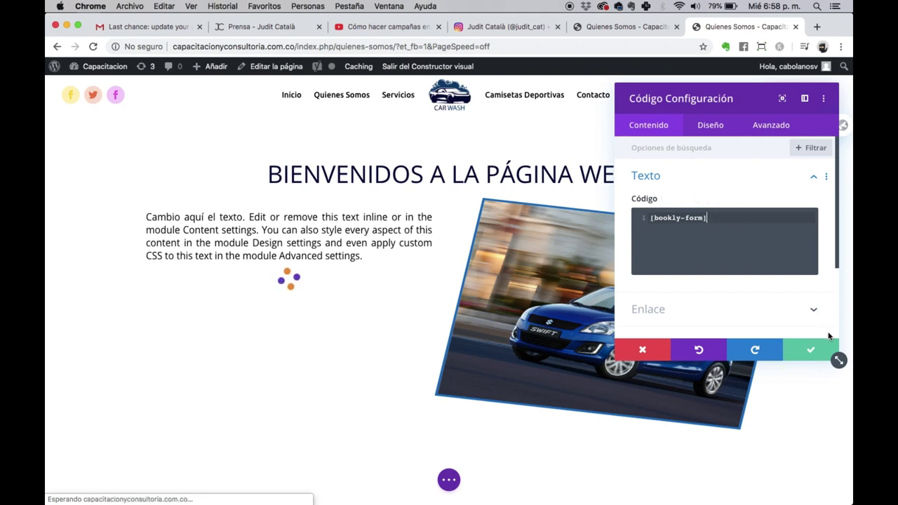
click(813, 349)
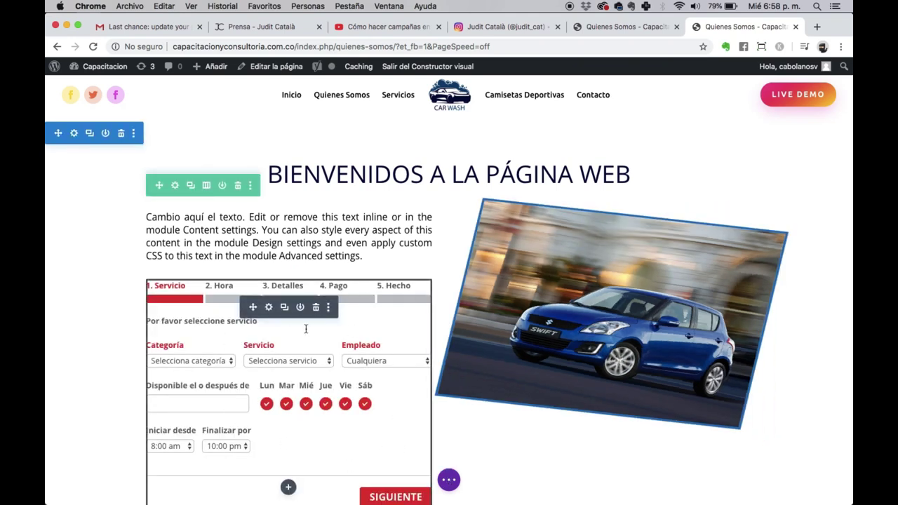
click(448, 481)
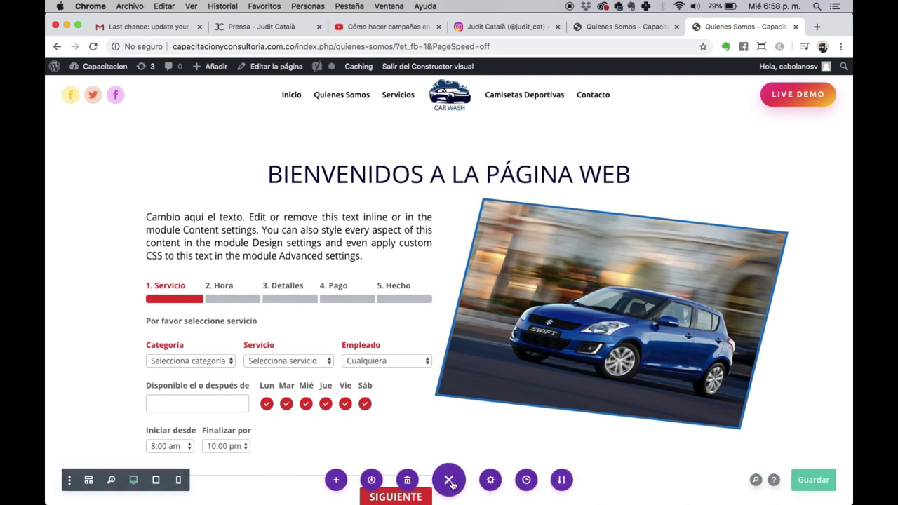
Step: Save the Divi page, reload the live Quienes Somos page, and choose the Peluquería category
click(807, 481)
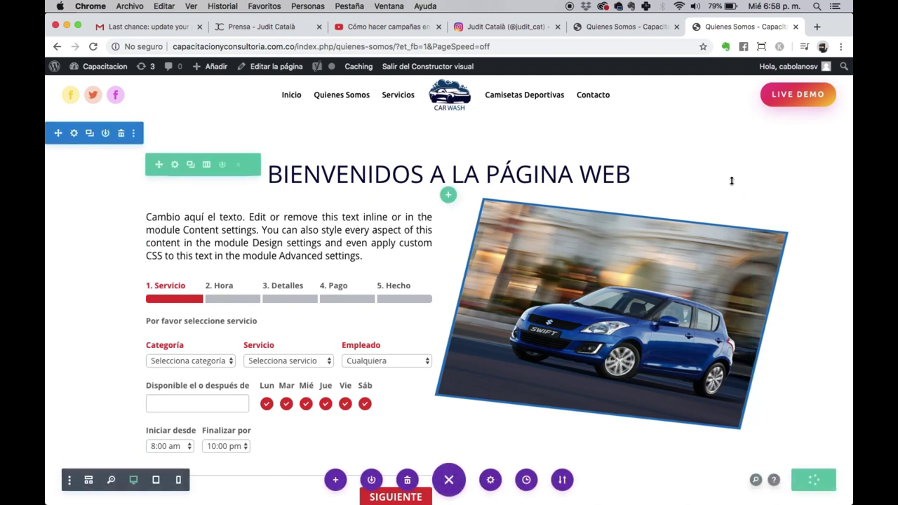
click(625, 28)
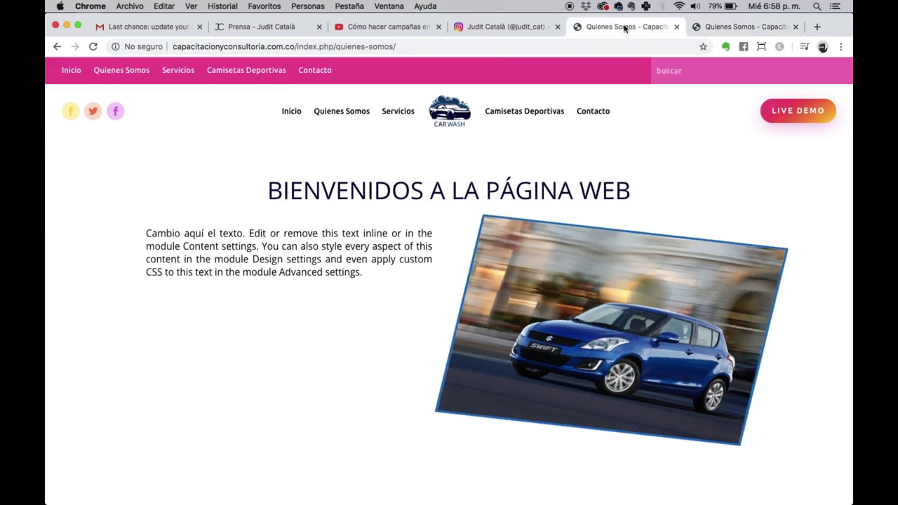
click(91, 49)
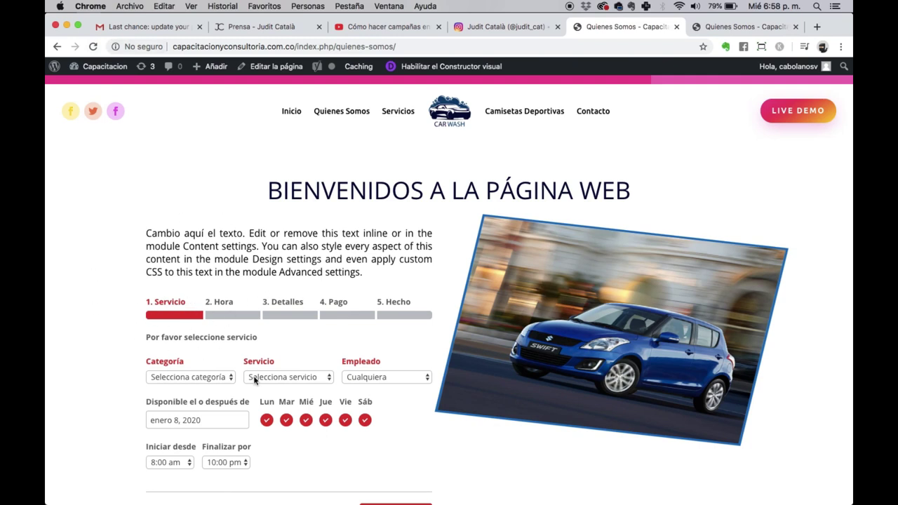
click(178, 382)
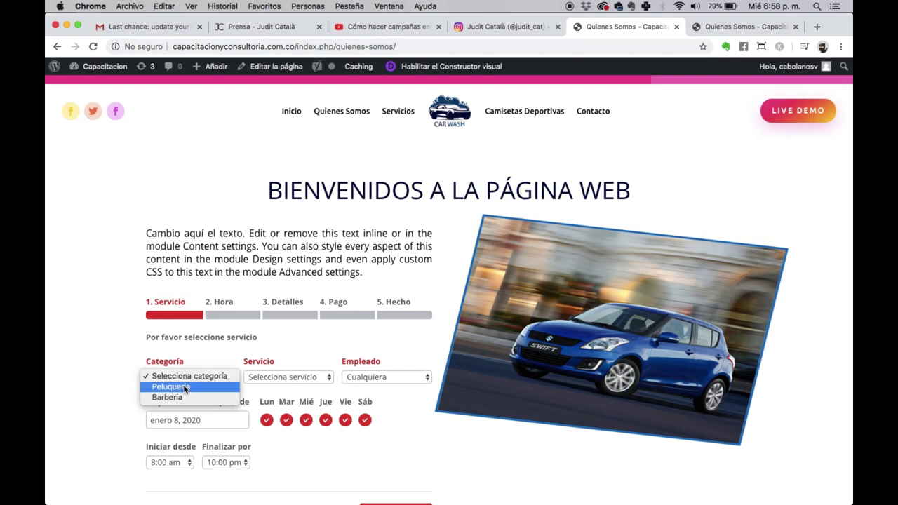
click(185, 387)
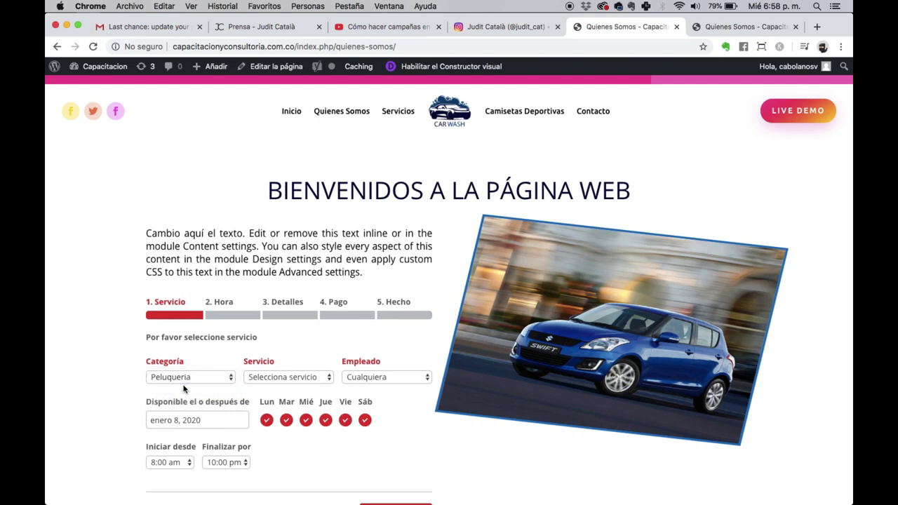
Step: Choose the Corte Masculino service and the available employee
click(290, 377)
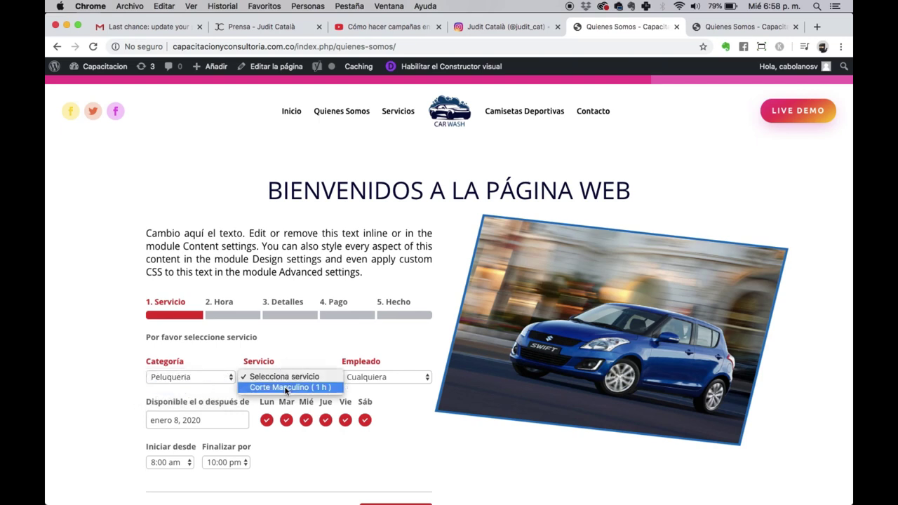
click(286, 388)
click(375, 377)
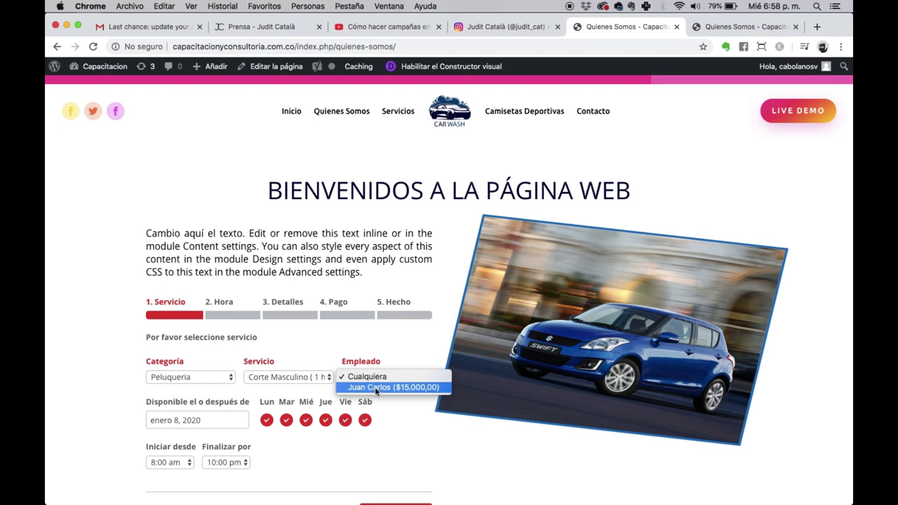
click(420, 386)
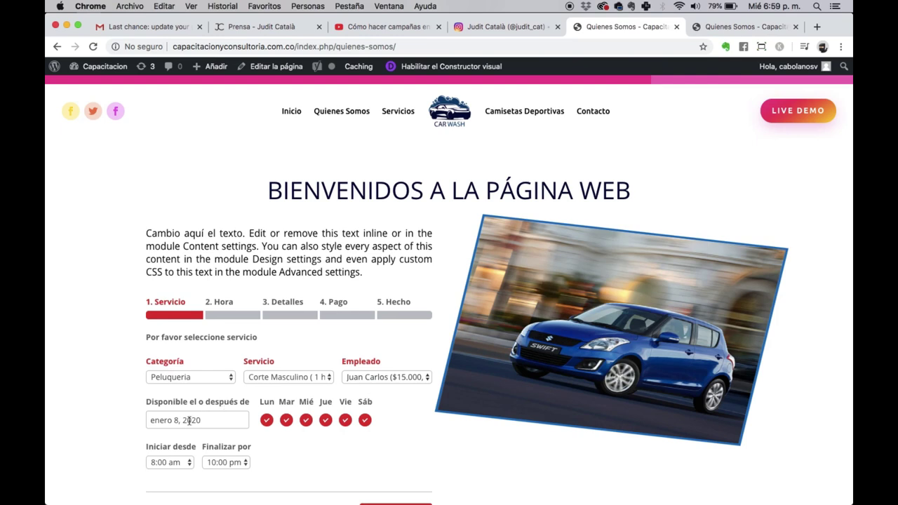
Step: Start from enero 16, 2020, exclude Lun, Jue and Sáb, and end by 1:00 pm
click(189, 420)
scroll(188, 421, down, 3)
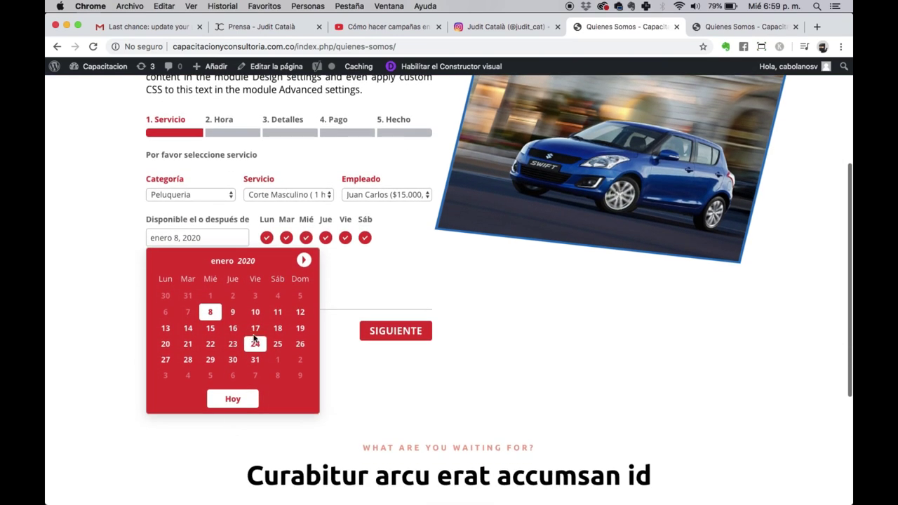
click(237, 331)
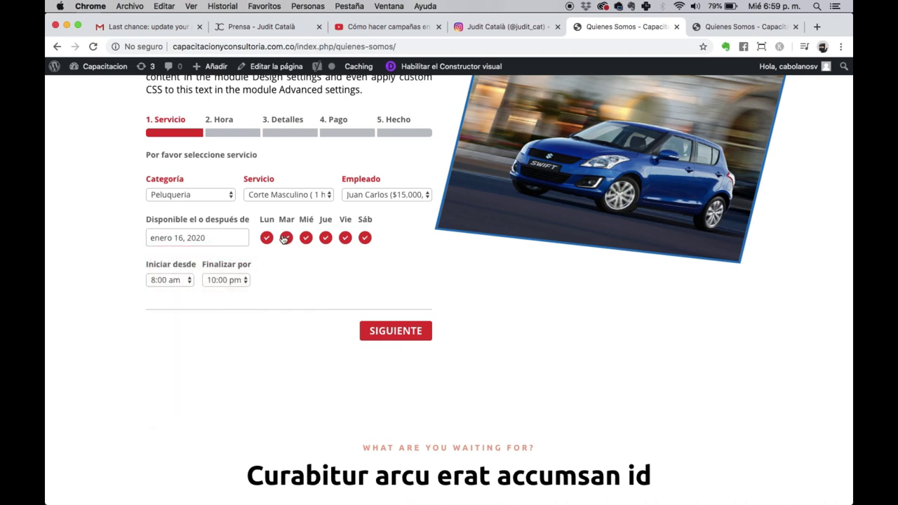
click(266, 239)
click(326, 238)
click(364, 238)
click(231, 280)
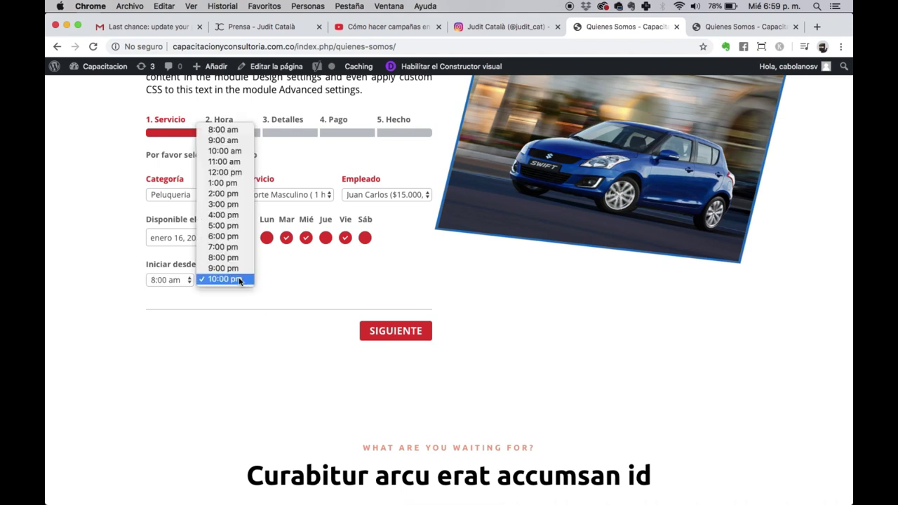
click(223, 183)
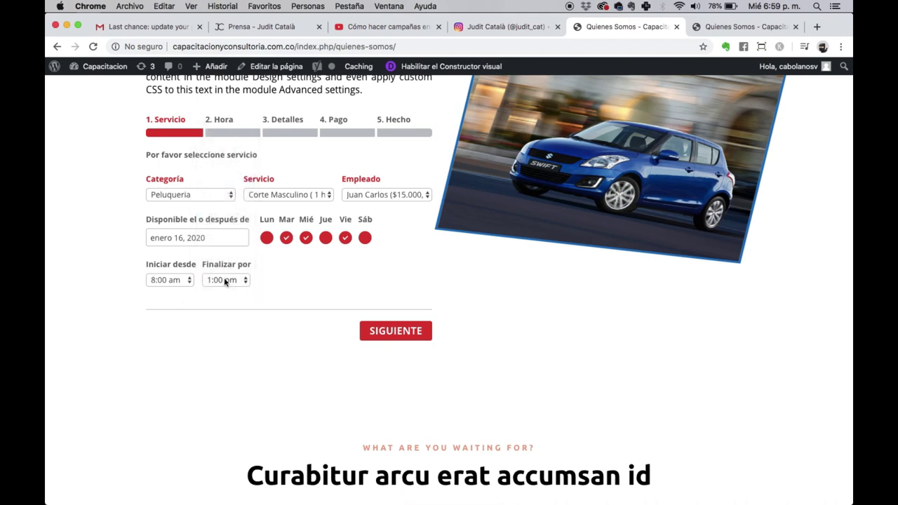
Step: Pick the 10:00 am slot on Vie Ene 17 and select the prefilled Nombre value
click(403, 330)
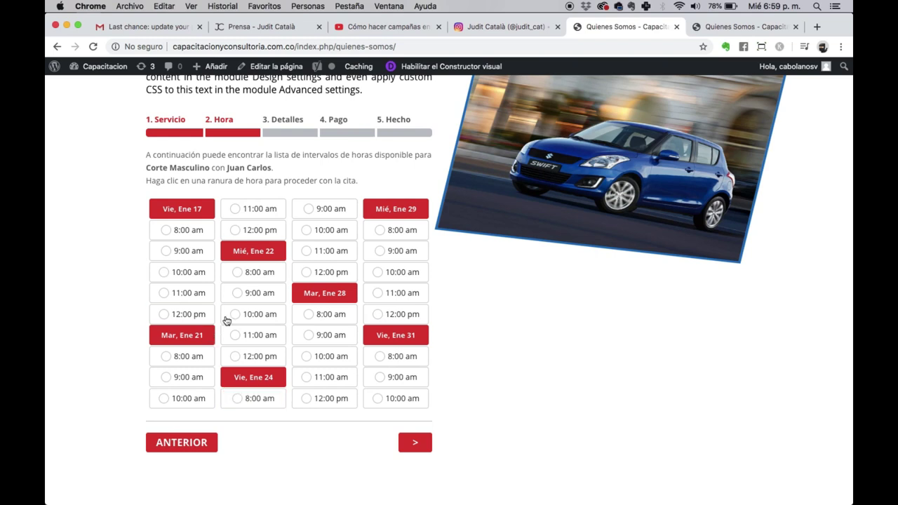
scroll(232, 319, up, 1)
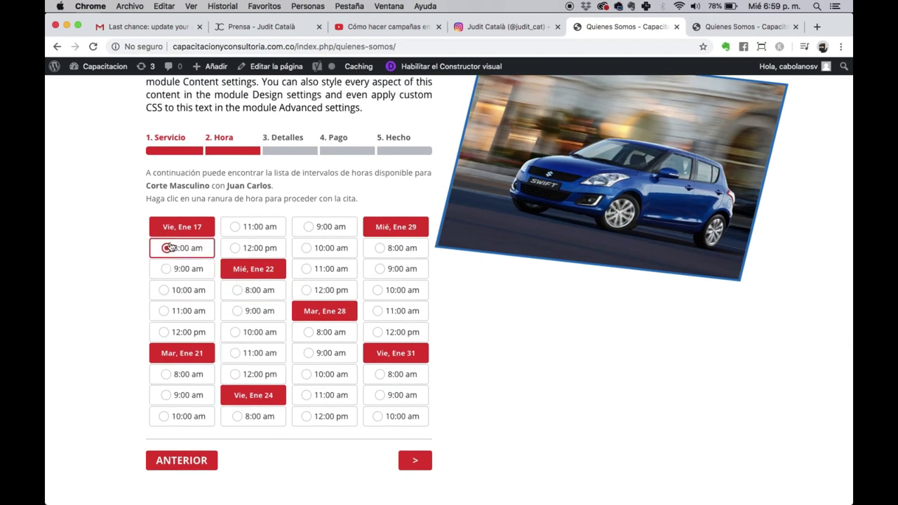
click(162, 292)
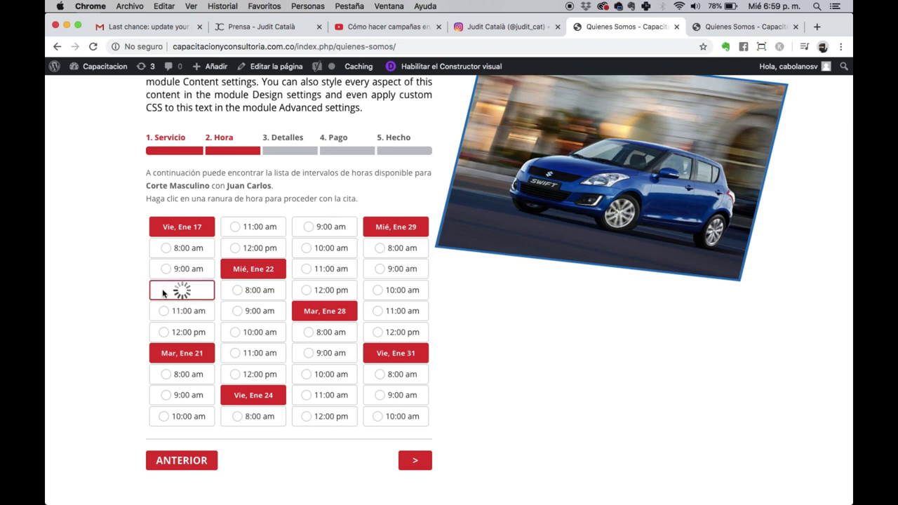
double_click(181, 236)
Step: Enter the customer's name, phone number, and the note 'Quiero la reserva para 3 persona'
text(Christian)
click(297, 245)
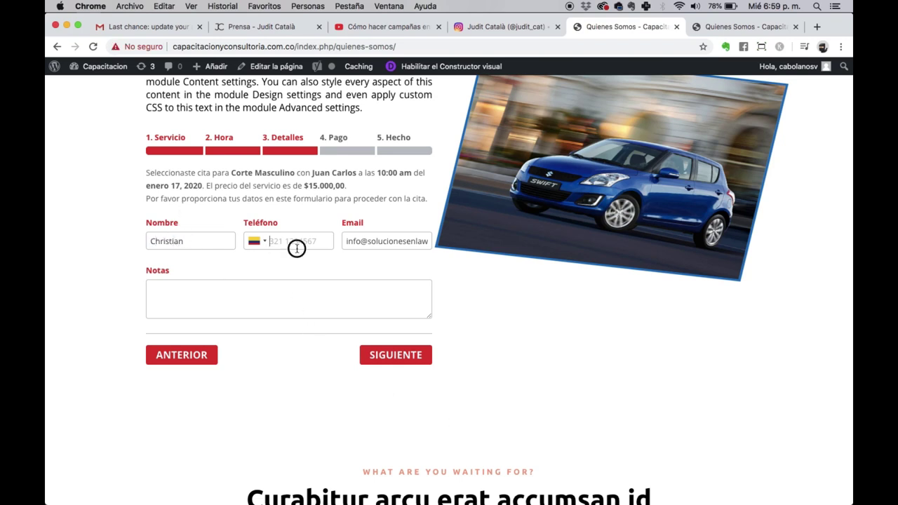
click(227, 311)
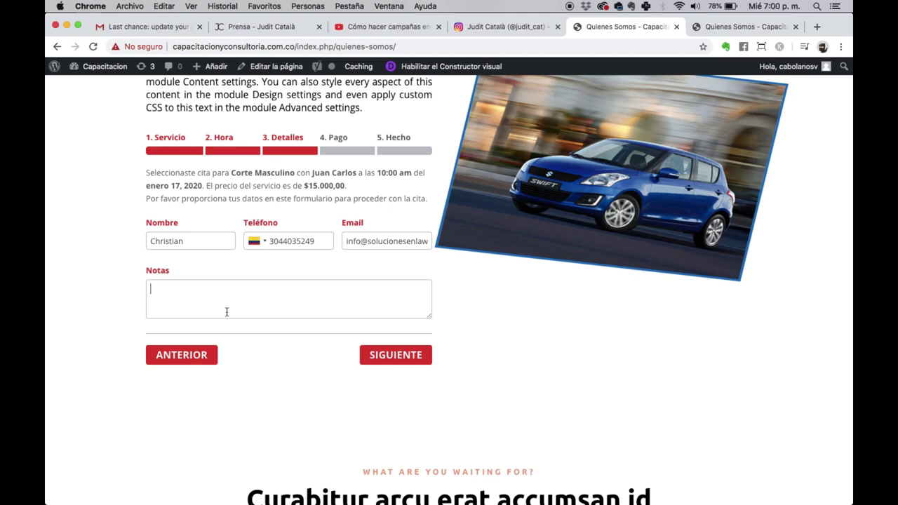
text(Quiero la reserva para 3 personas)
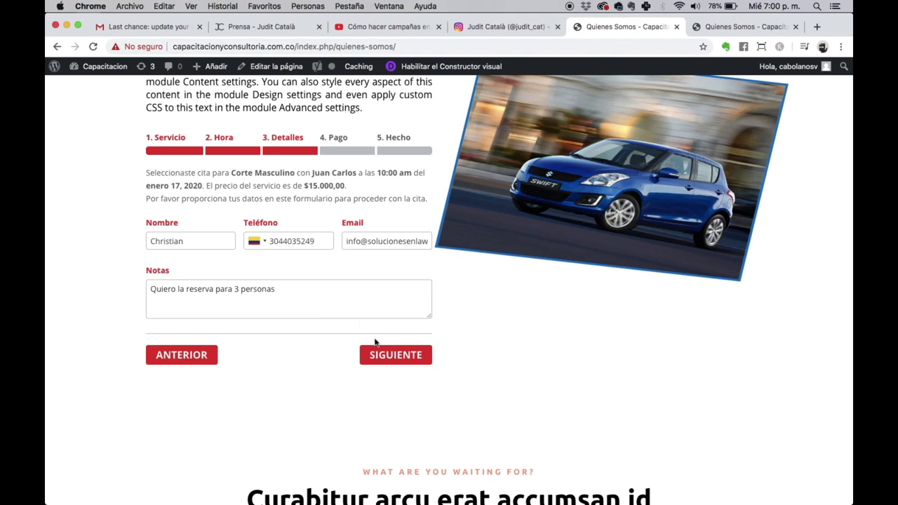
Step: Submit the details, review the appointment summary, and return to the time-slot step
click(390, 355)
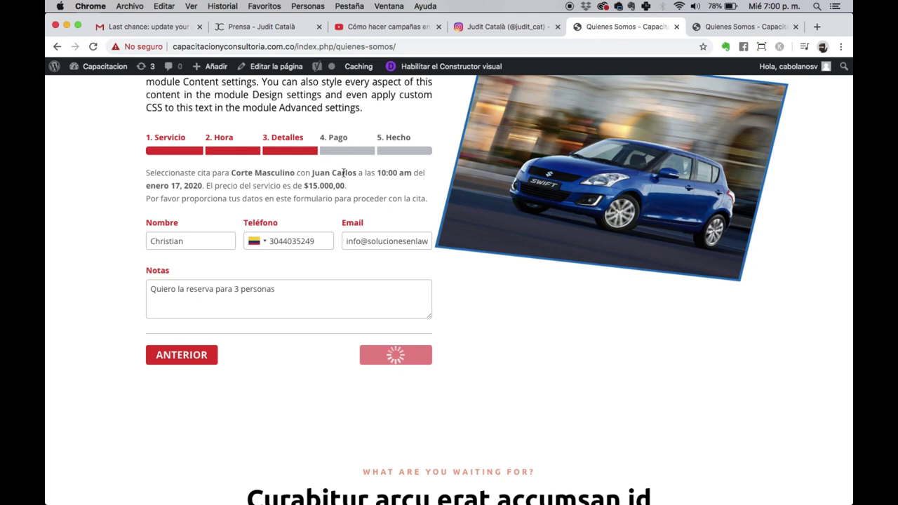
triple_click(156, 176)
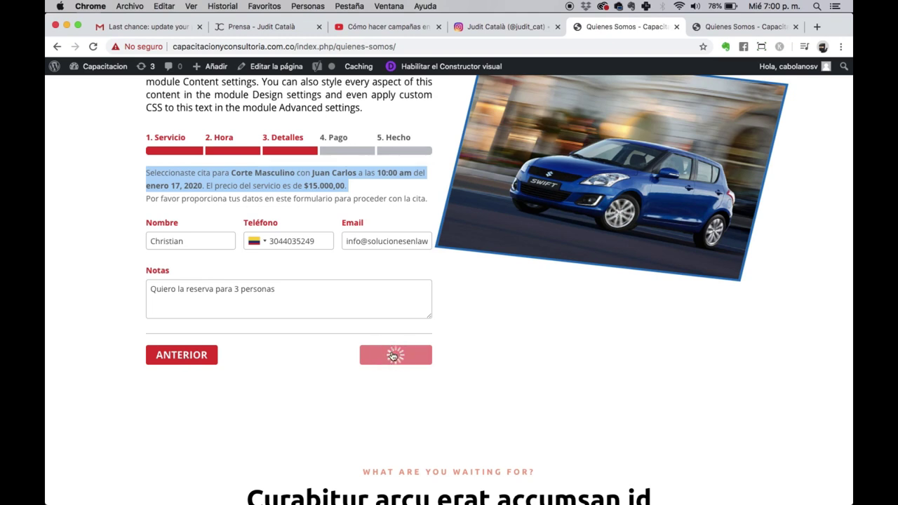
click(180, 364)
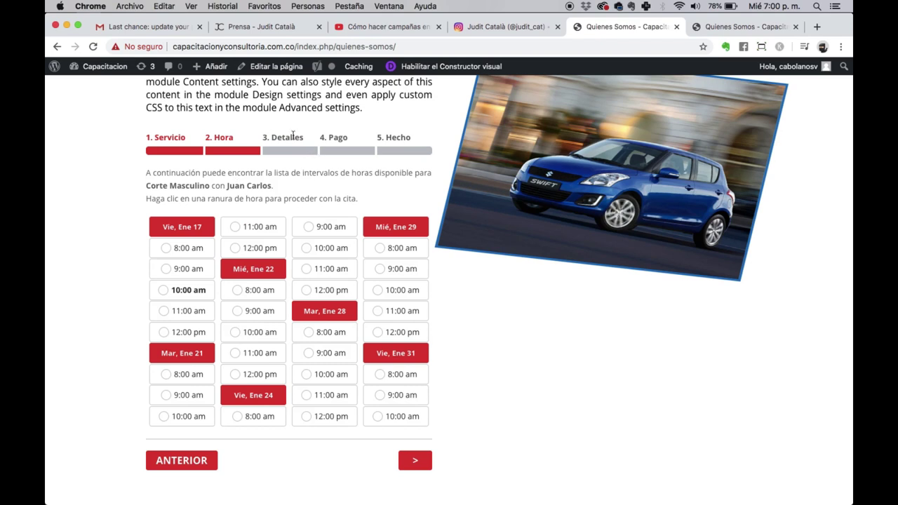
Step: Reselect the 10:00 am slot on Vie Ene 17 while browsing the date pages
click(415, 465)
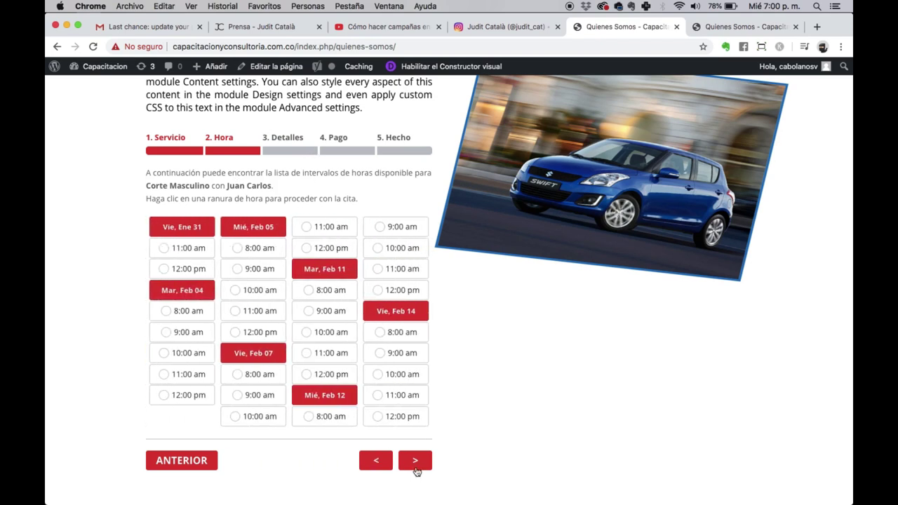
click(386, 464)
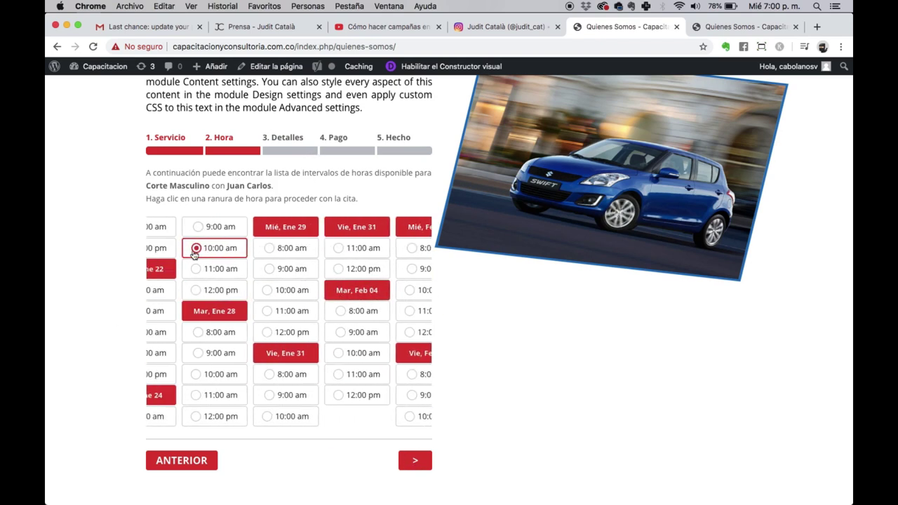
click(181, 289)
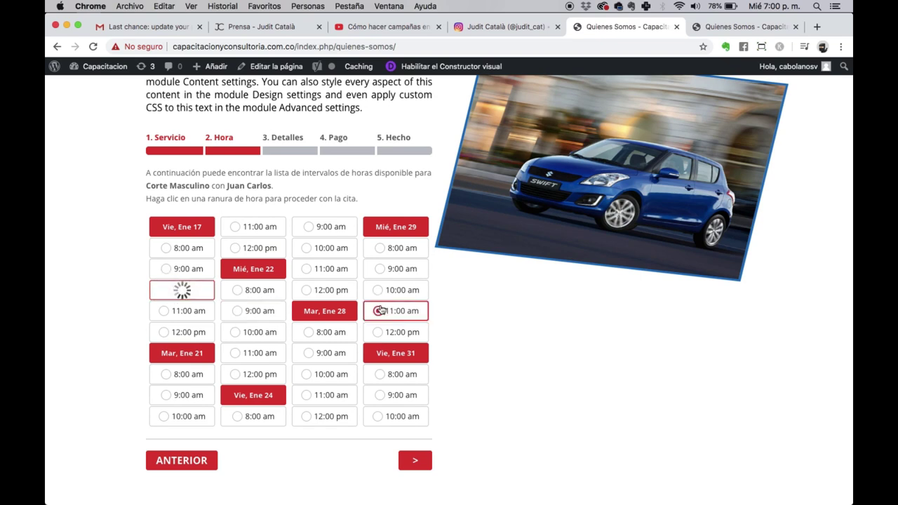
click(416, 463)
click(416, 463)
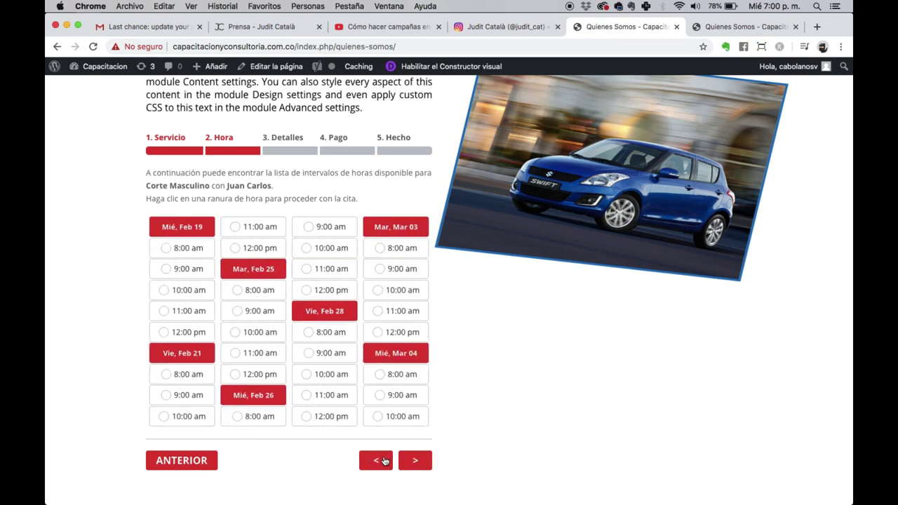
Step: Replace the customer name, enter a phone number, and submit the details
click(193, 246)
double_click(192, 246)
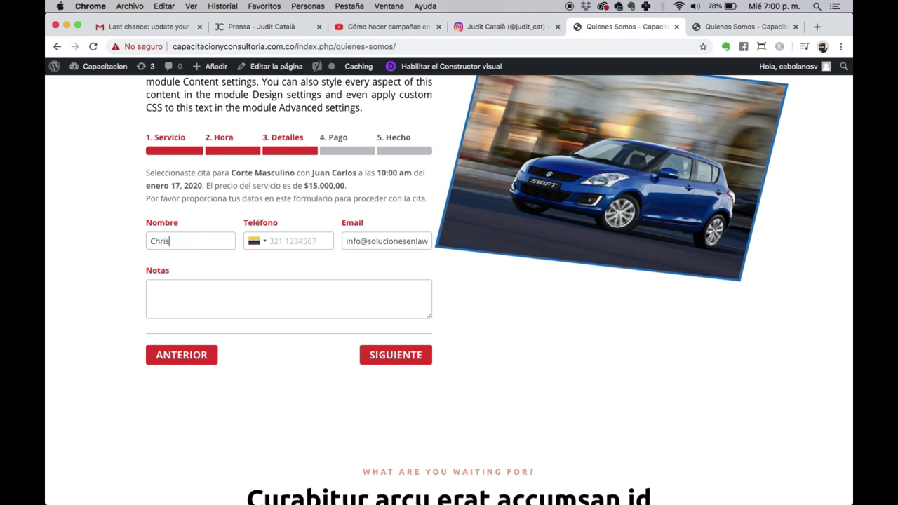
key(BackSpace)
click(398, 357)
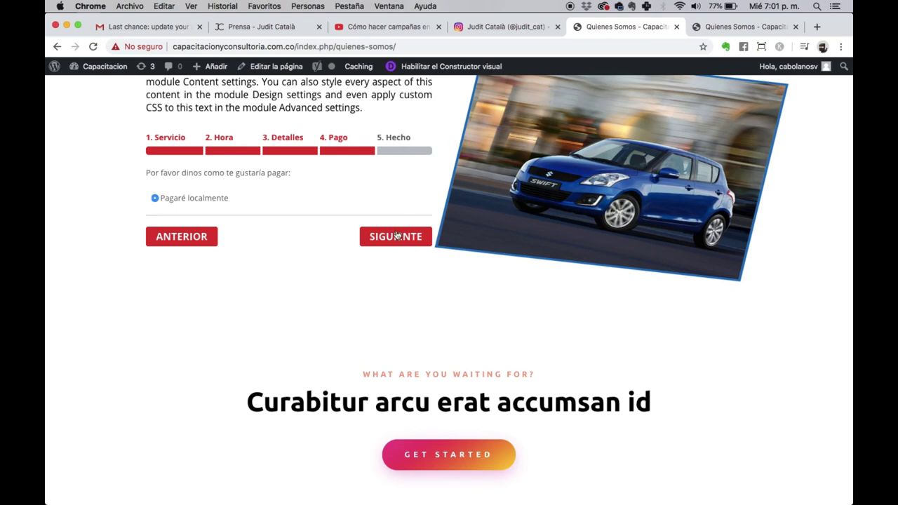
Step: Keep Pagaré localmente to finish the booking and select the confirmation message
scroll(396, 236, up, 1)
click(395, 262)
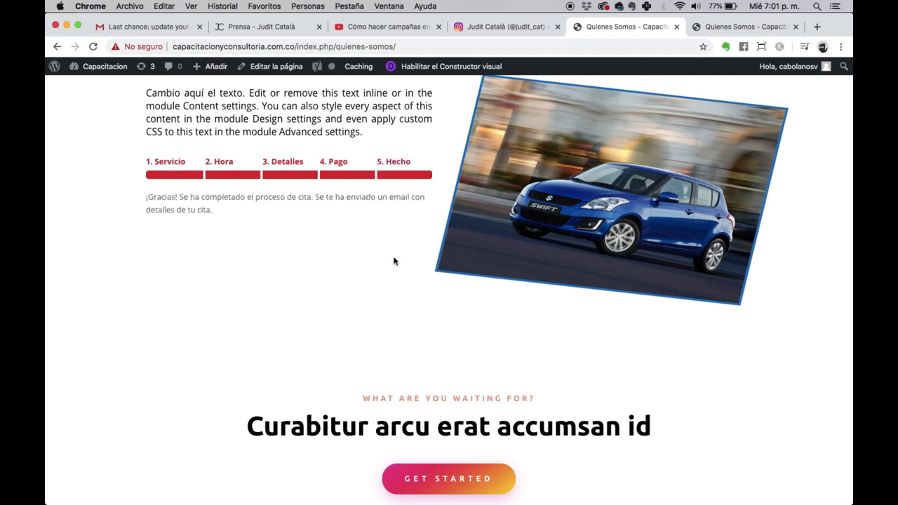
triple_click(222, 209)
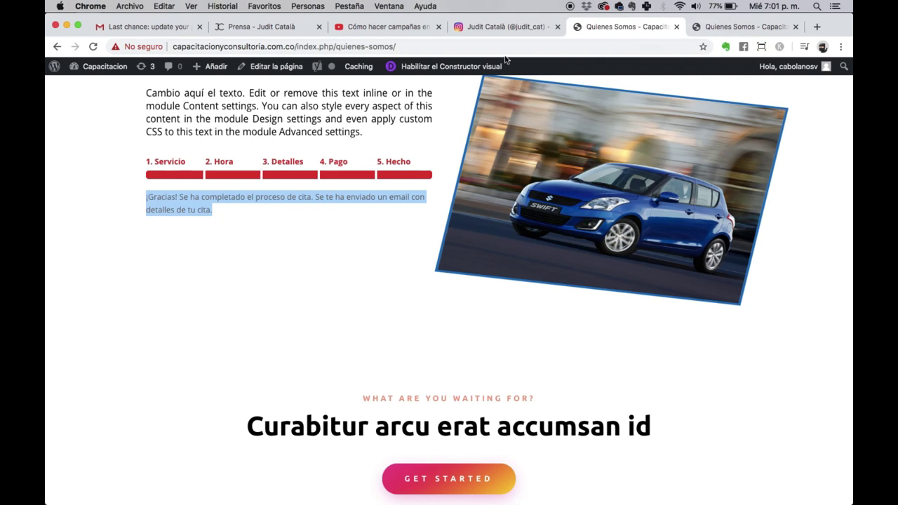
Step: From the WordPress dashboard, open Bookly and list the approved appointments to find the test booking
click(721, 32)
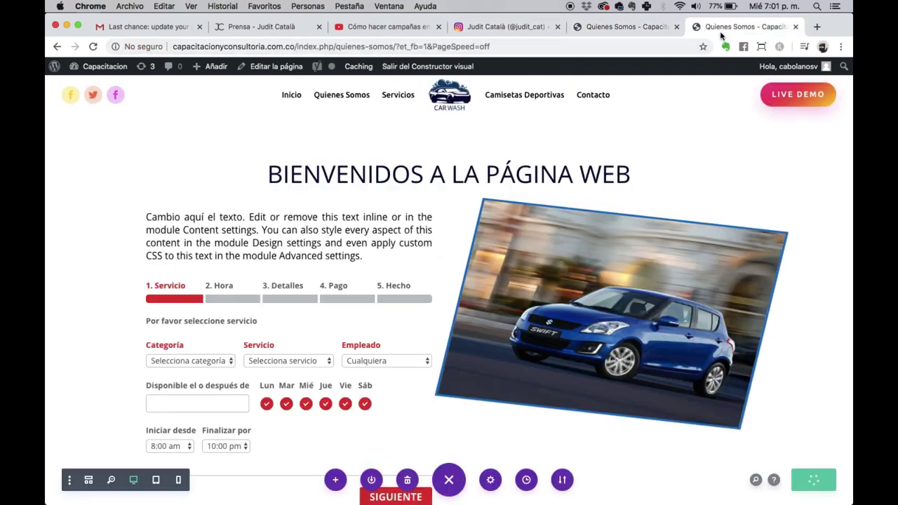
mouse_move(96, 67)
click(81, 87)
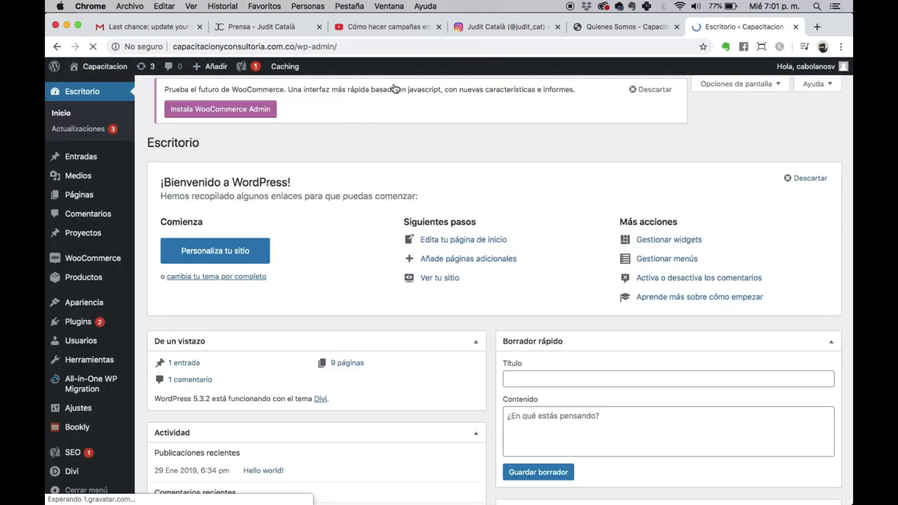
scroll(172, 383, down, 1)
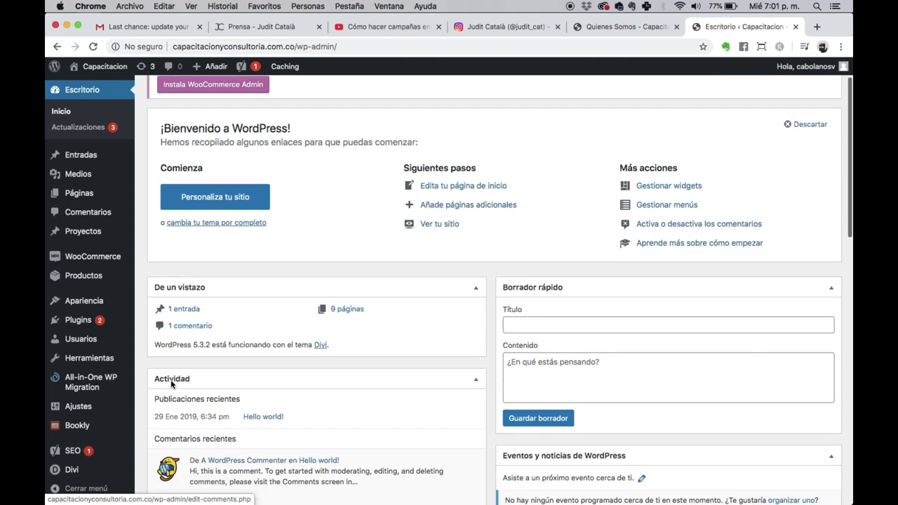
scroll(172, 384, down, 2)
click(79, 426)
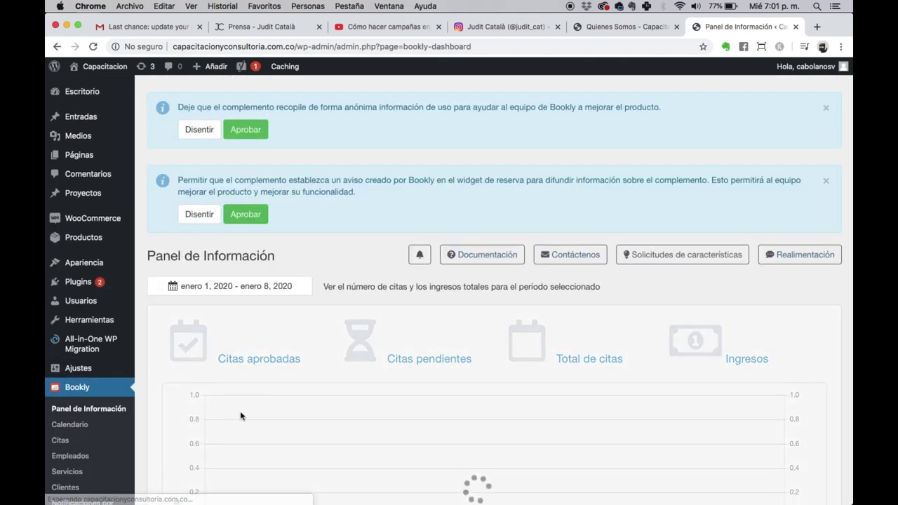
scroll(241, 416, down, 3)
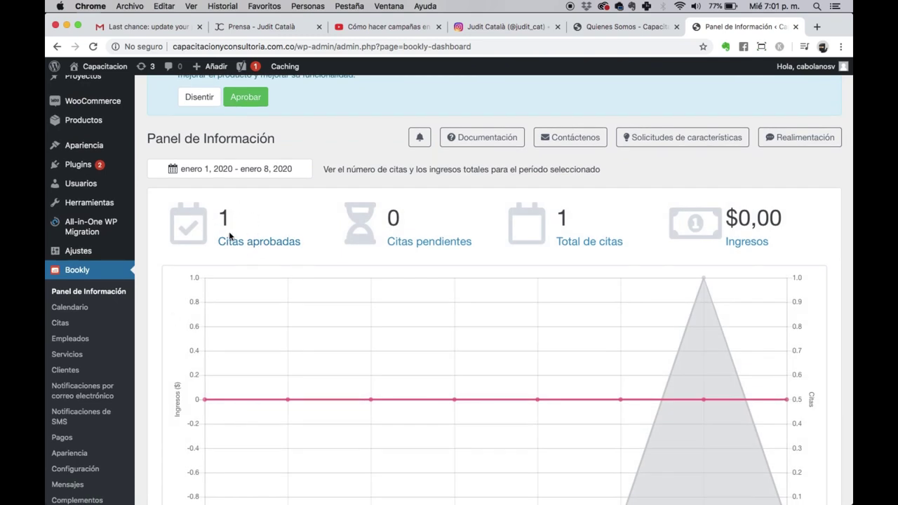
click(231, 247)
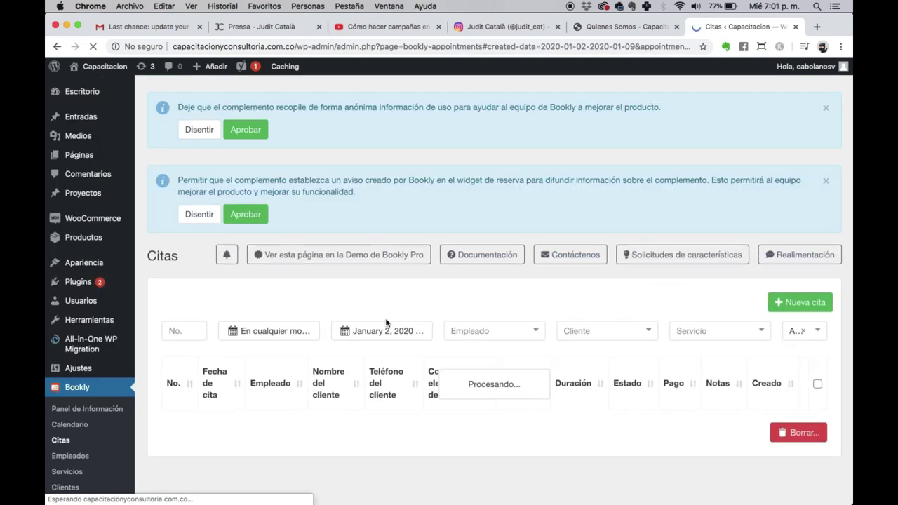
Step: Bring up the Bookly Empleados staff list
scroll(386, 323, down, 2)
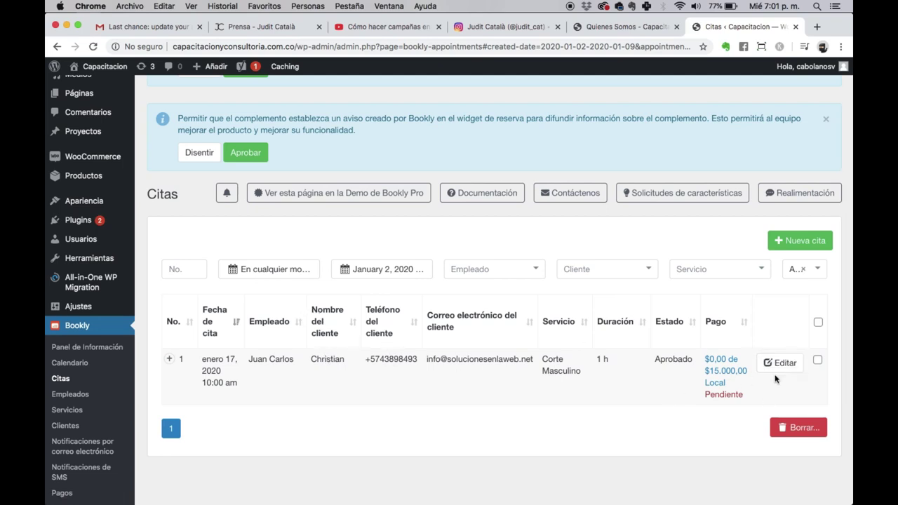
scroll(555, 377, down, 3)
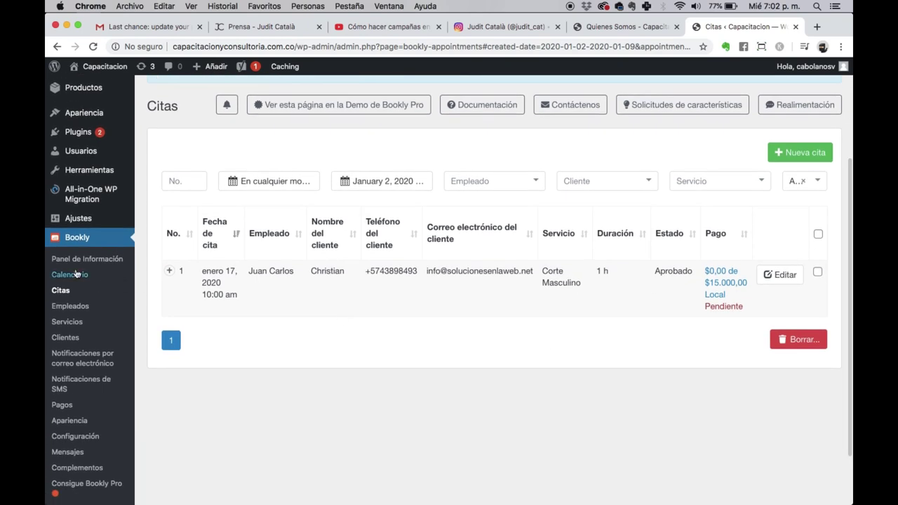
click(67, 307)
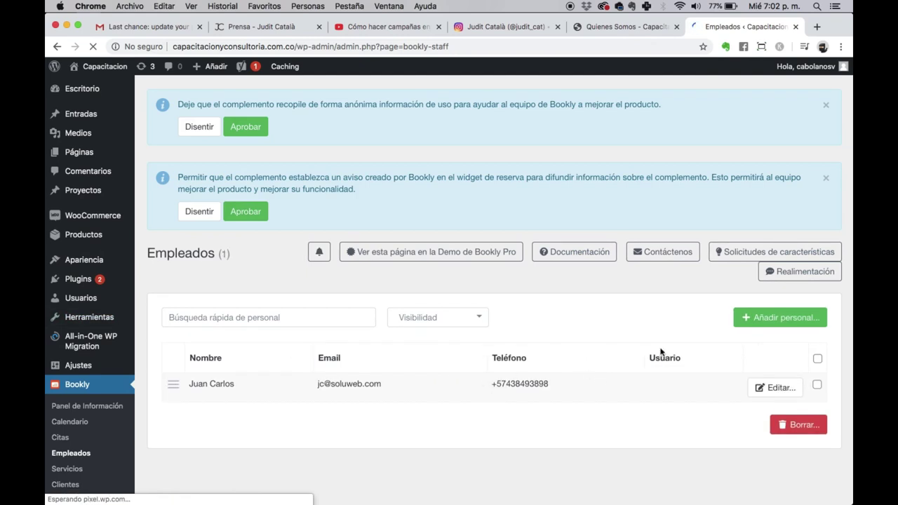
Step: Check Juan Carlos's 8:00 am–6:00 pm schedule and days off (1 January, 10 March), then return to Quienes Somos
click(775, 390)
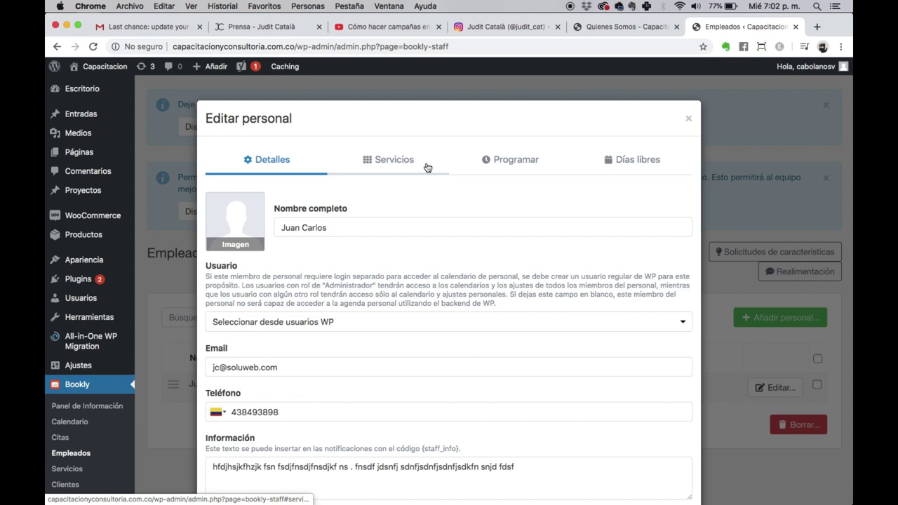
click(536, 159)
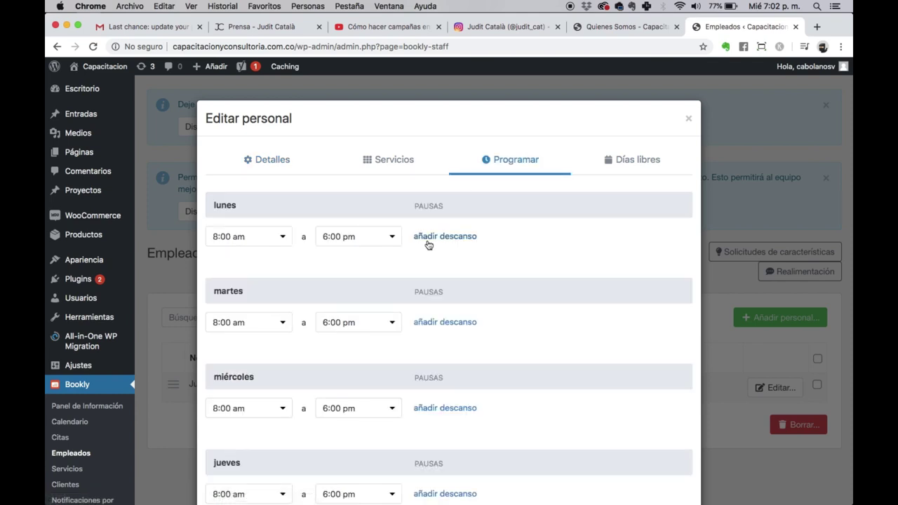
click(644, 161)
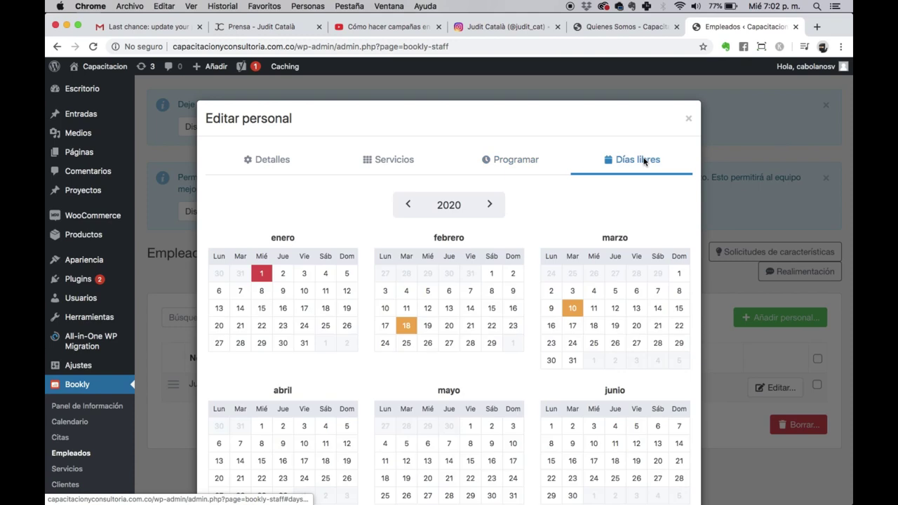
click(687, 119)
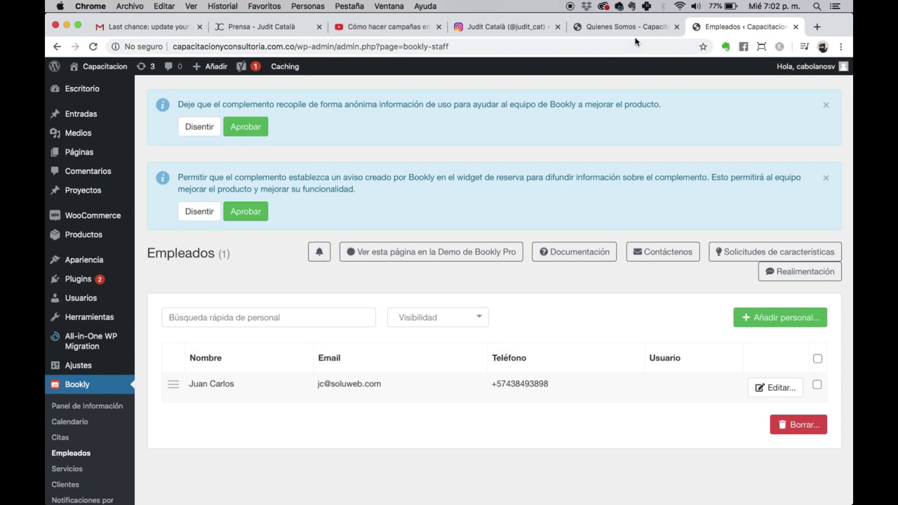
click(628, 28)
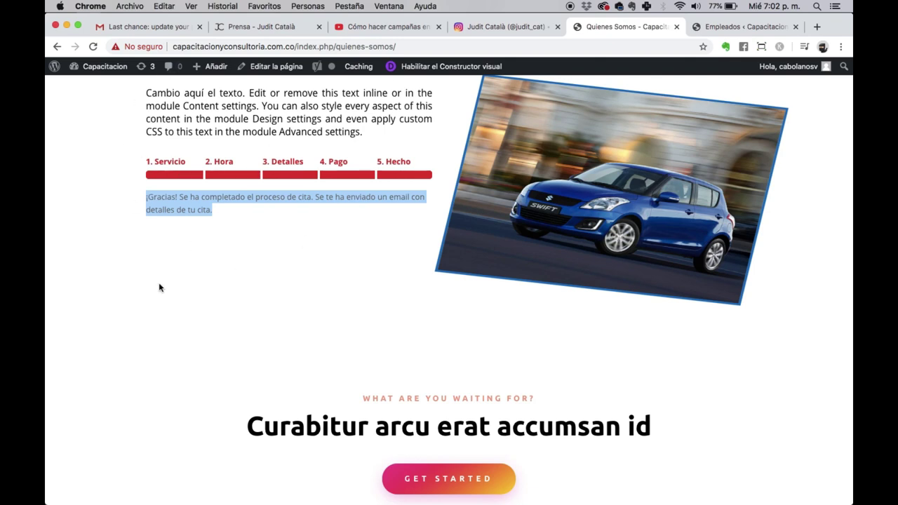
Step: Go from Inicio back to Quienes Somos so the Bookly form restarts at the Servicio step
click(718, 31)
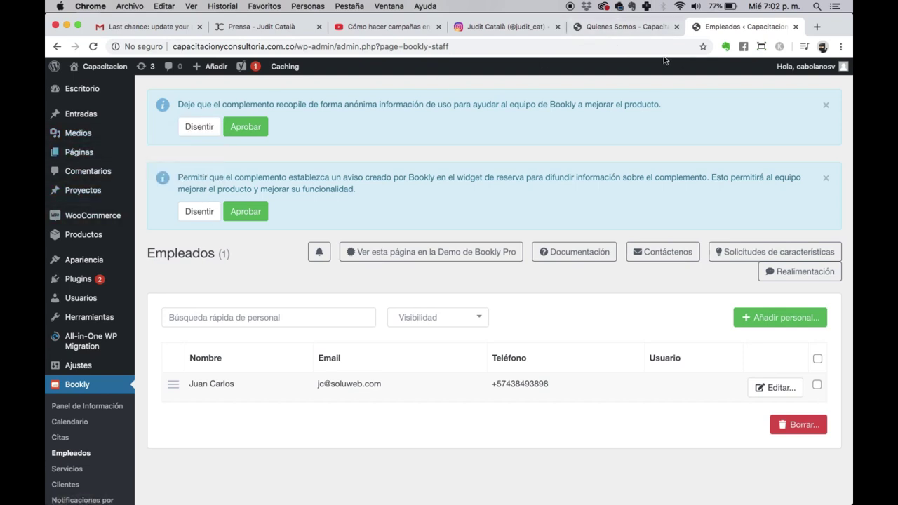
click(607, 28)
scroll(105, 107, up, 5)
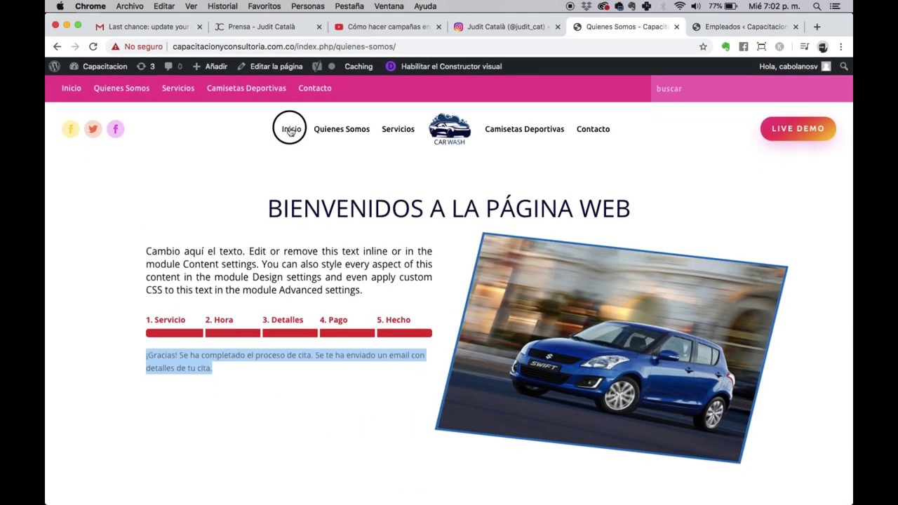
click(292, 130)
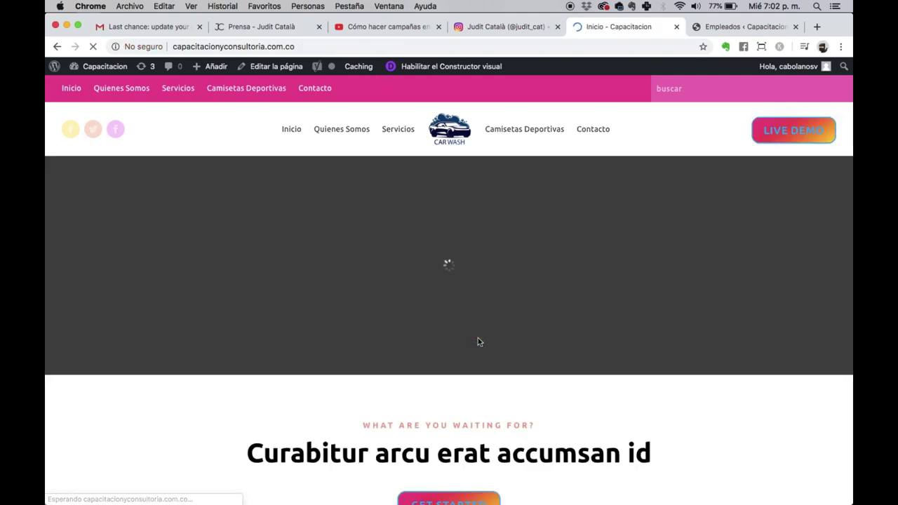
scroll(398, 401, down, 3)
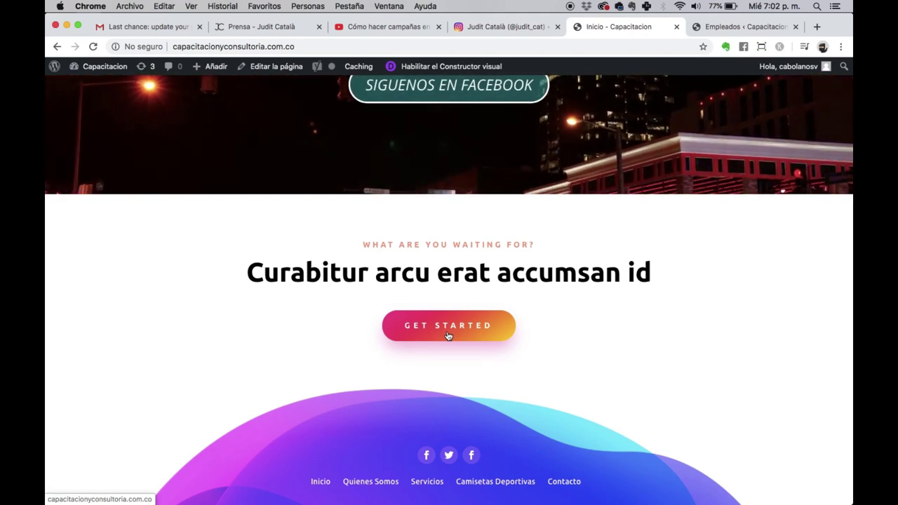
scroll(447, 336, up, 3)
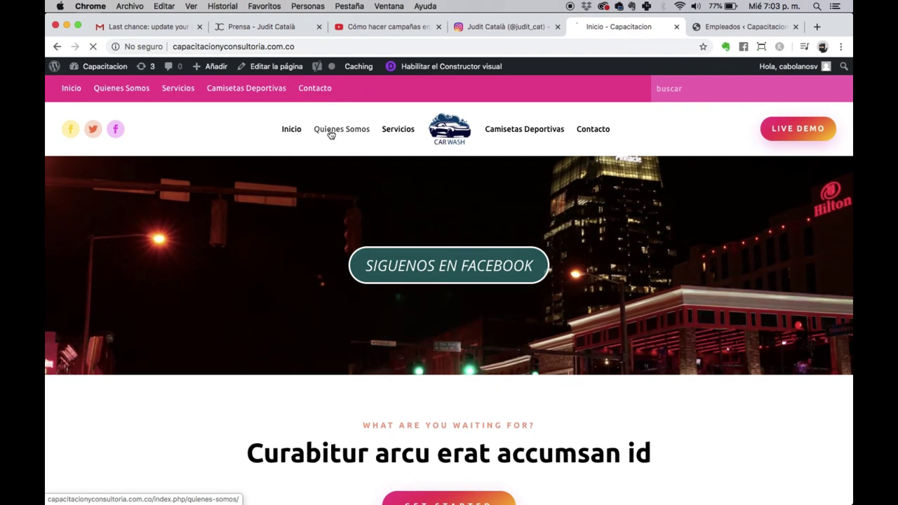
click(331, 134)
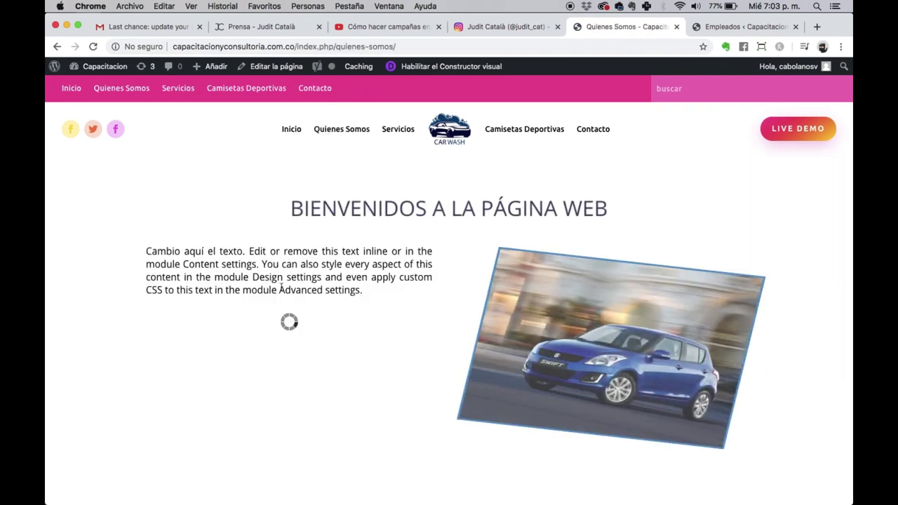
scroll(238, 289, down, 3)
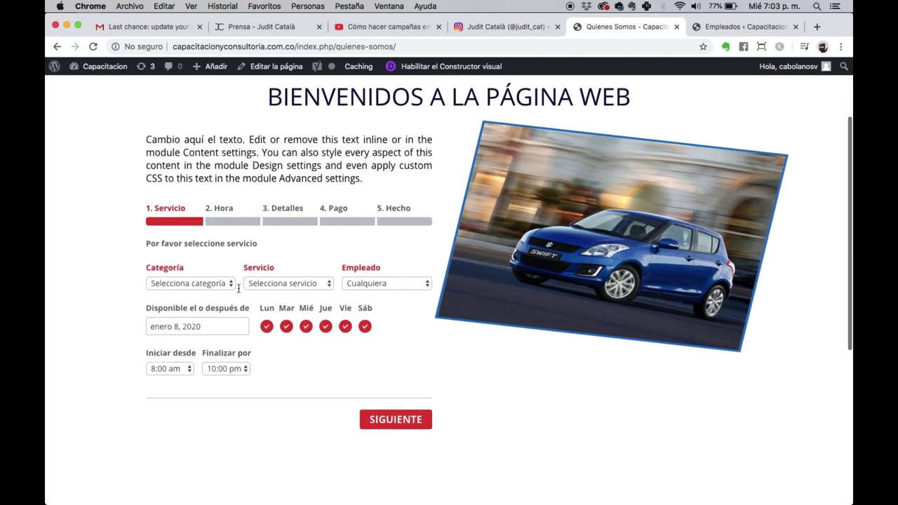